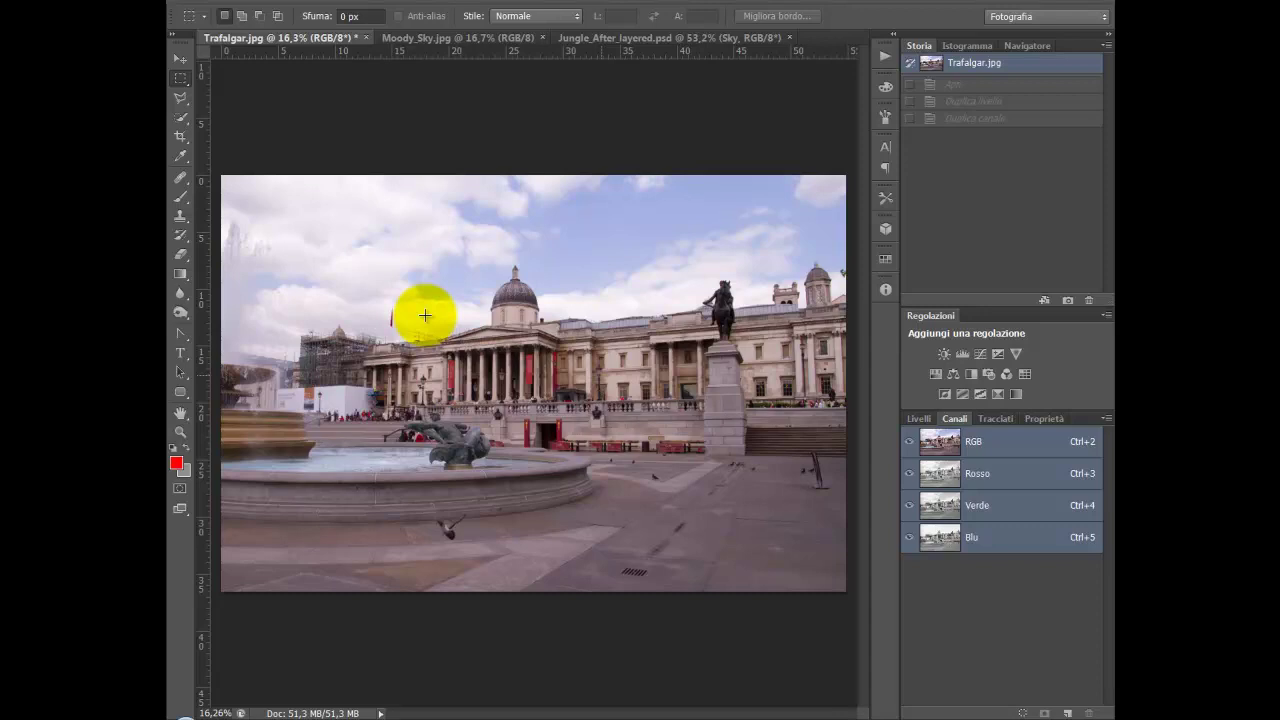
- Look over the finished jungle composite and the Moody_Sky cloud photo, then return to Trafalgar
click(684, 40)
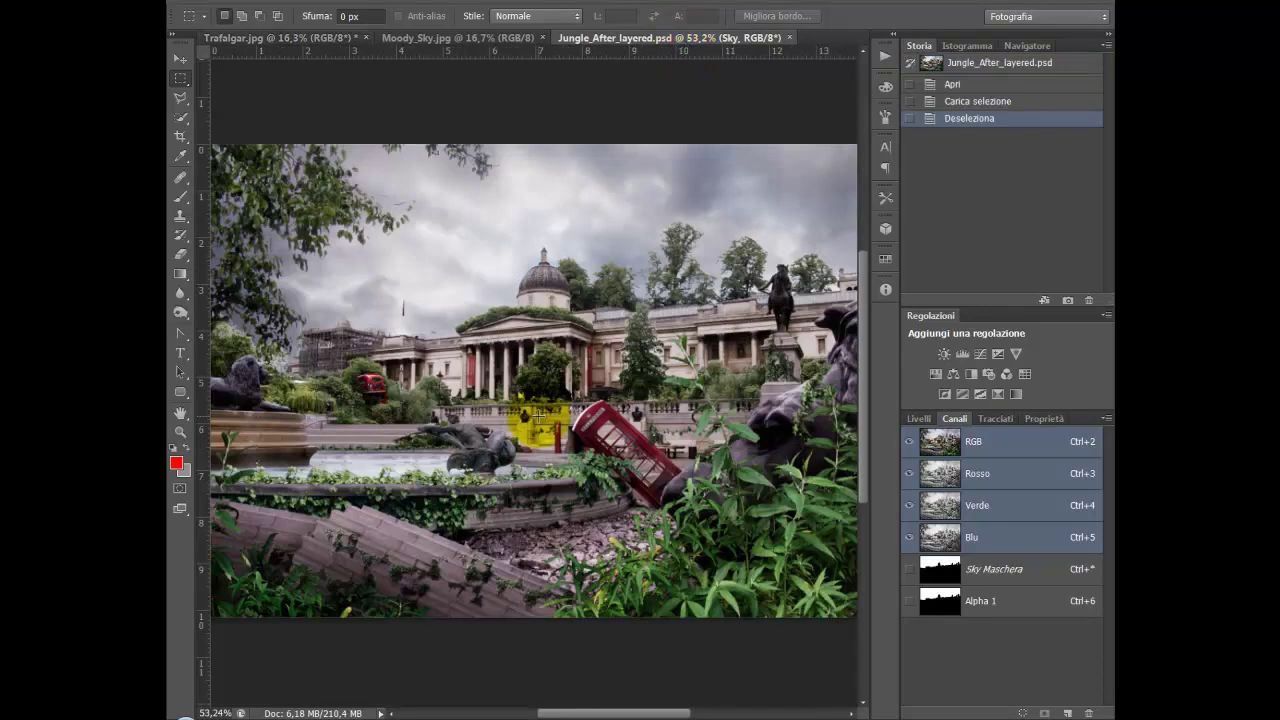
key(ctrl+Tab)
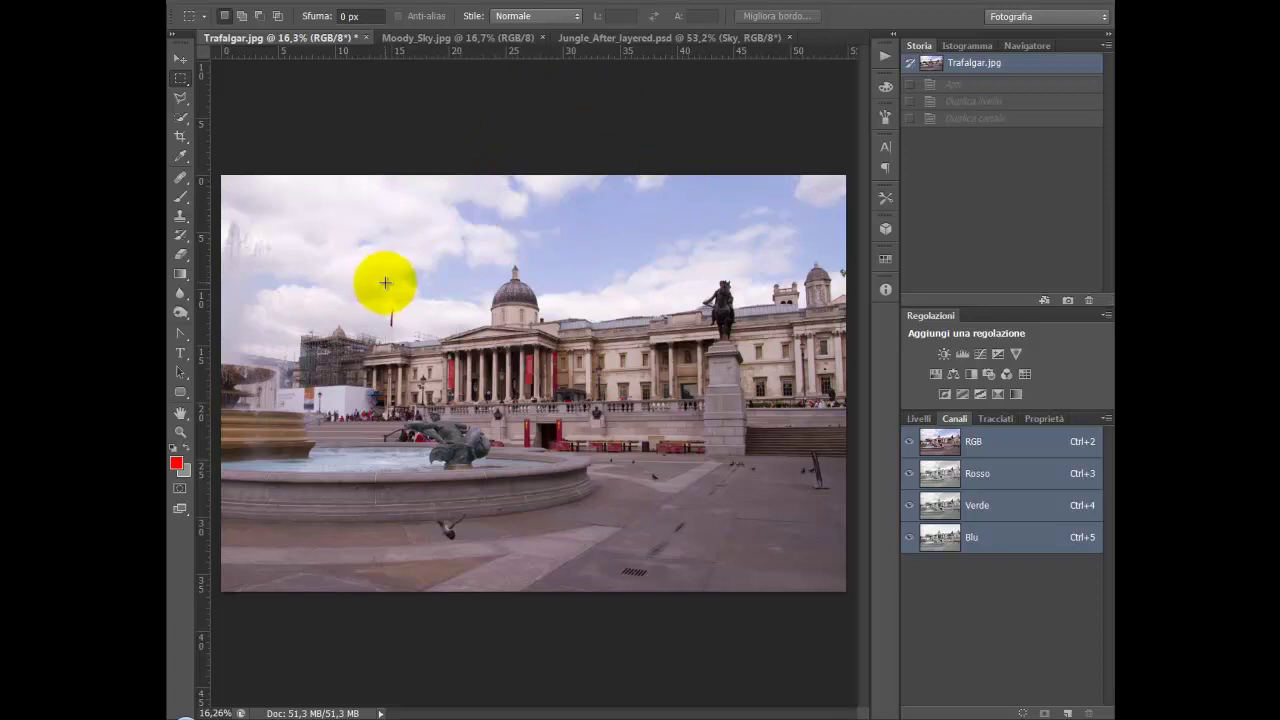
click(440, 38)
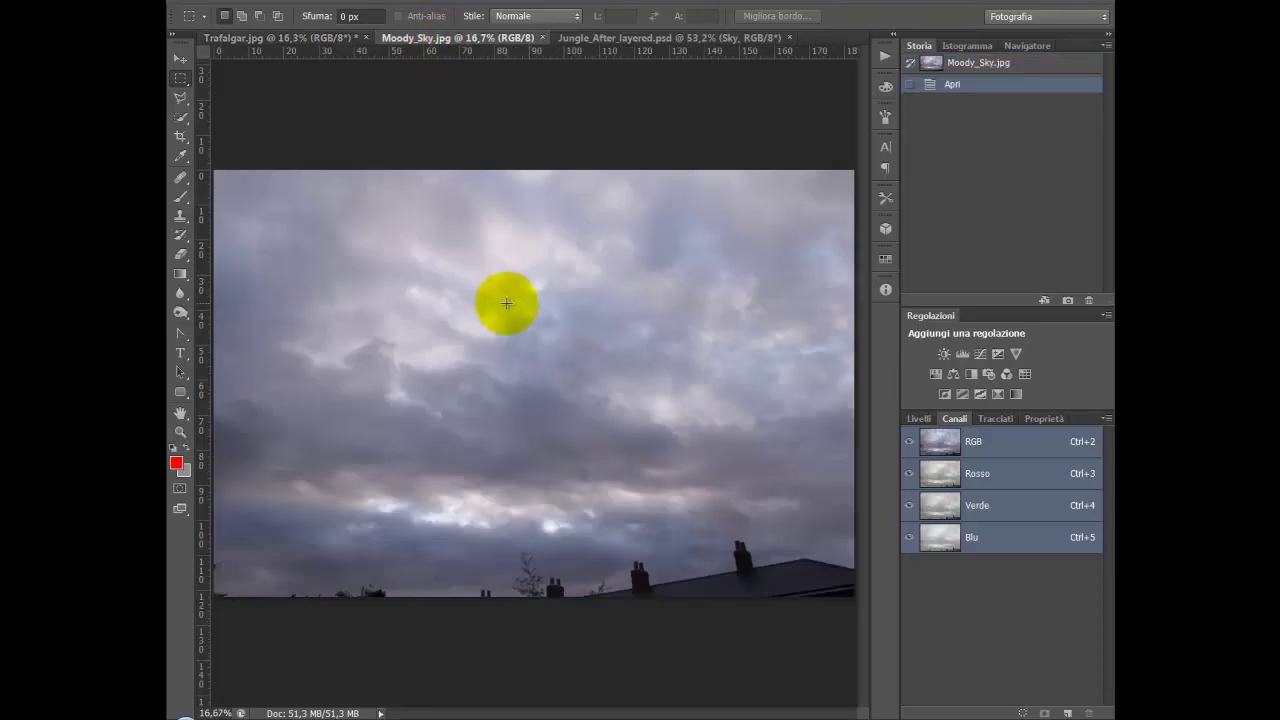
click(262, 38)
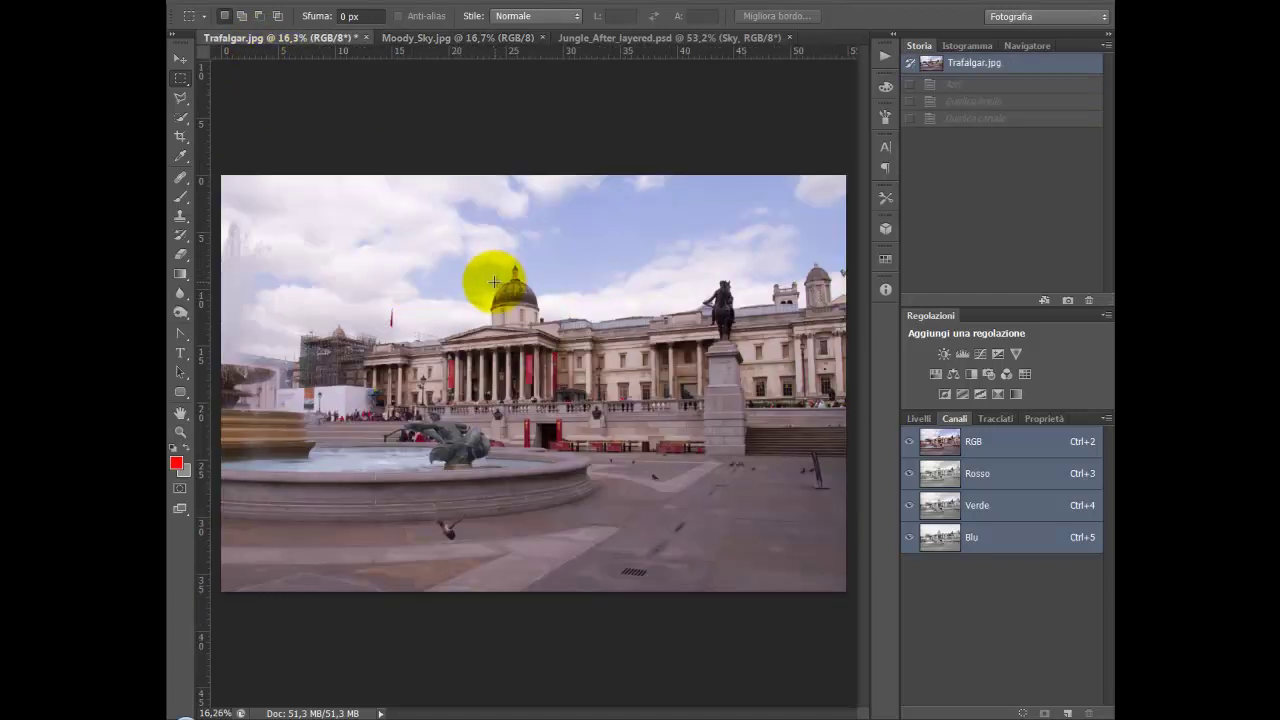
scroll(430, 315, up, 2)
scroll(401, 327, up, 1)
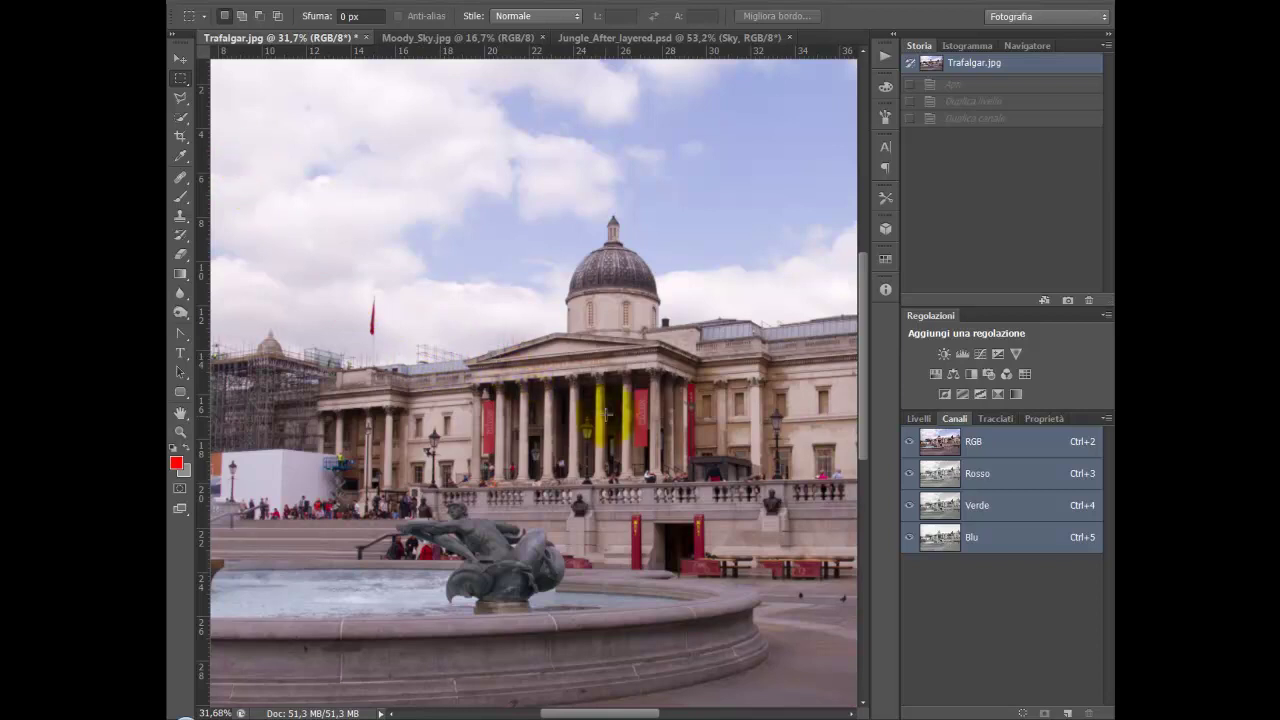
scroll(462, 408, down, 2)
scroll(462, 408, down, 1)
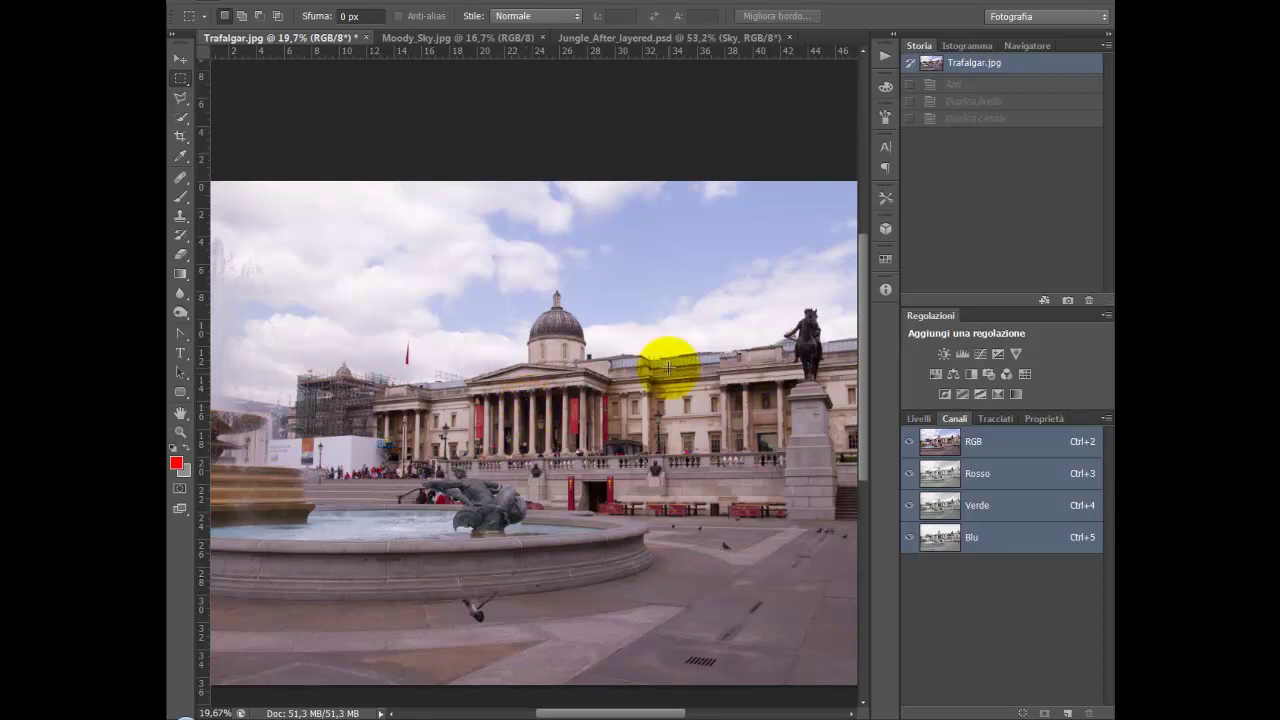
- Convert the Sfondo background into an unlocked layer named Livello 0
click(918, 418)
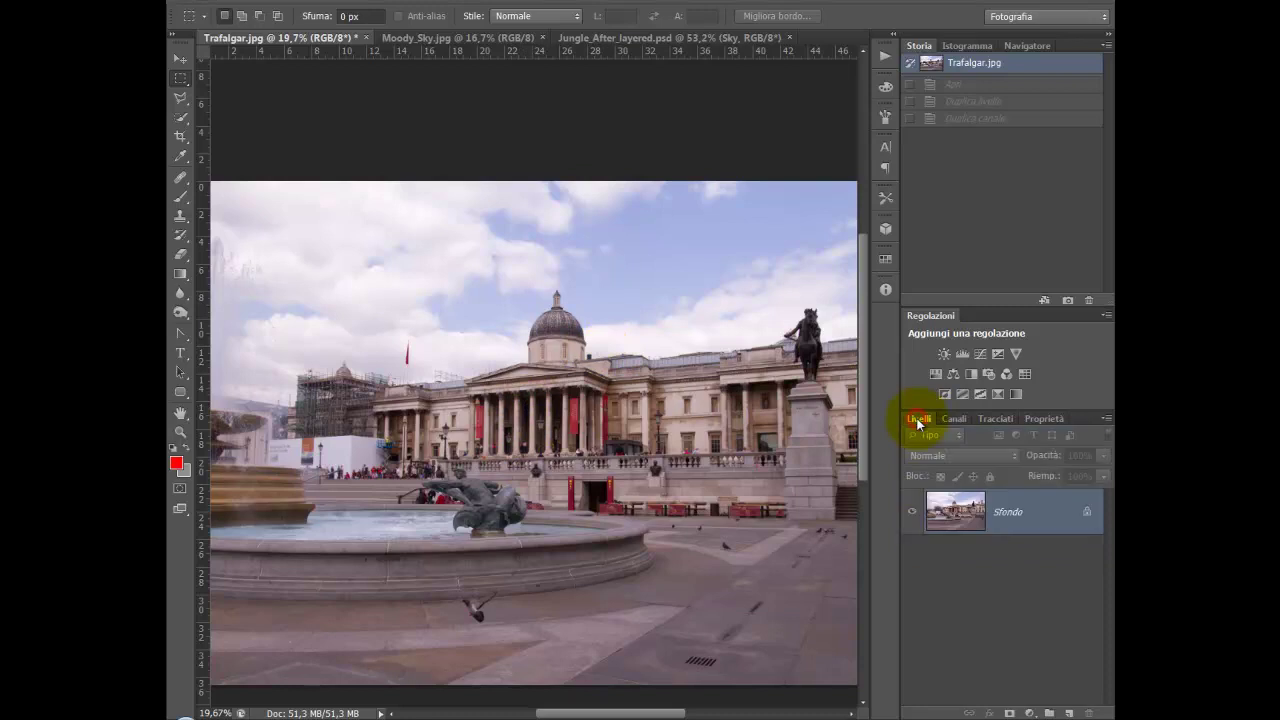
double_click(1009, 514)
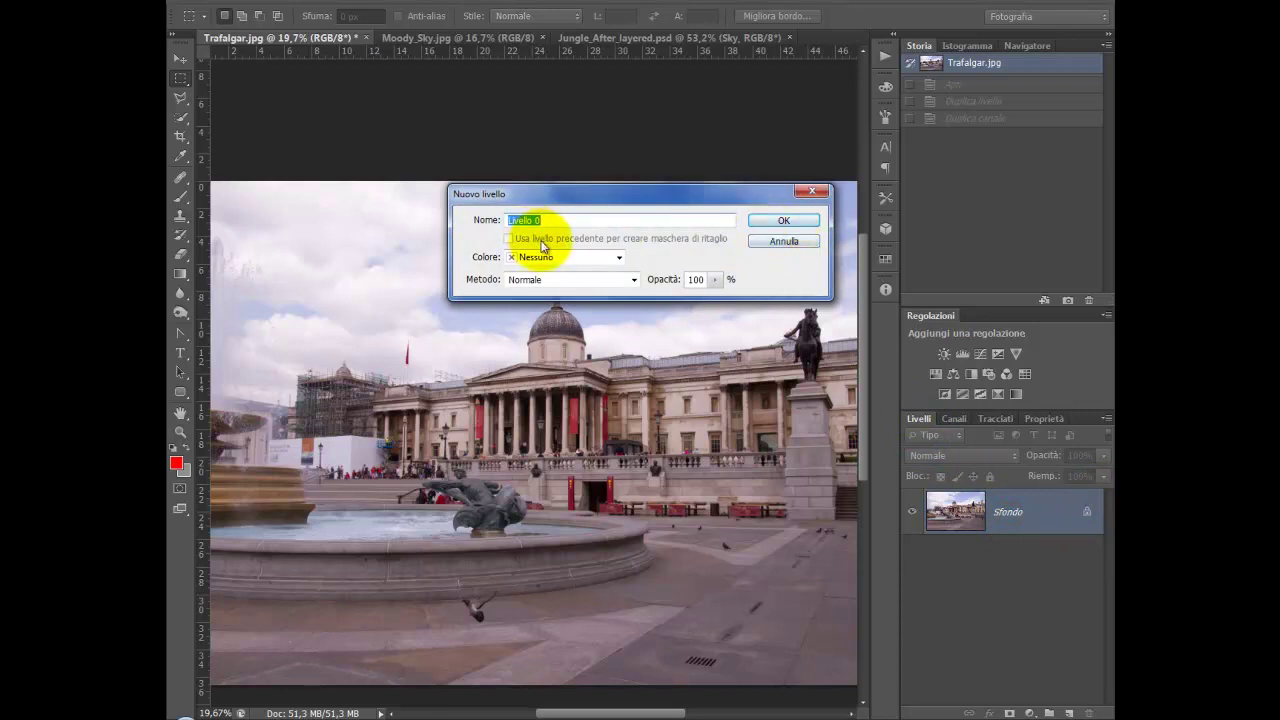
click(768, 219)
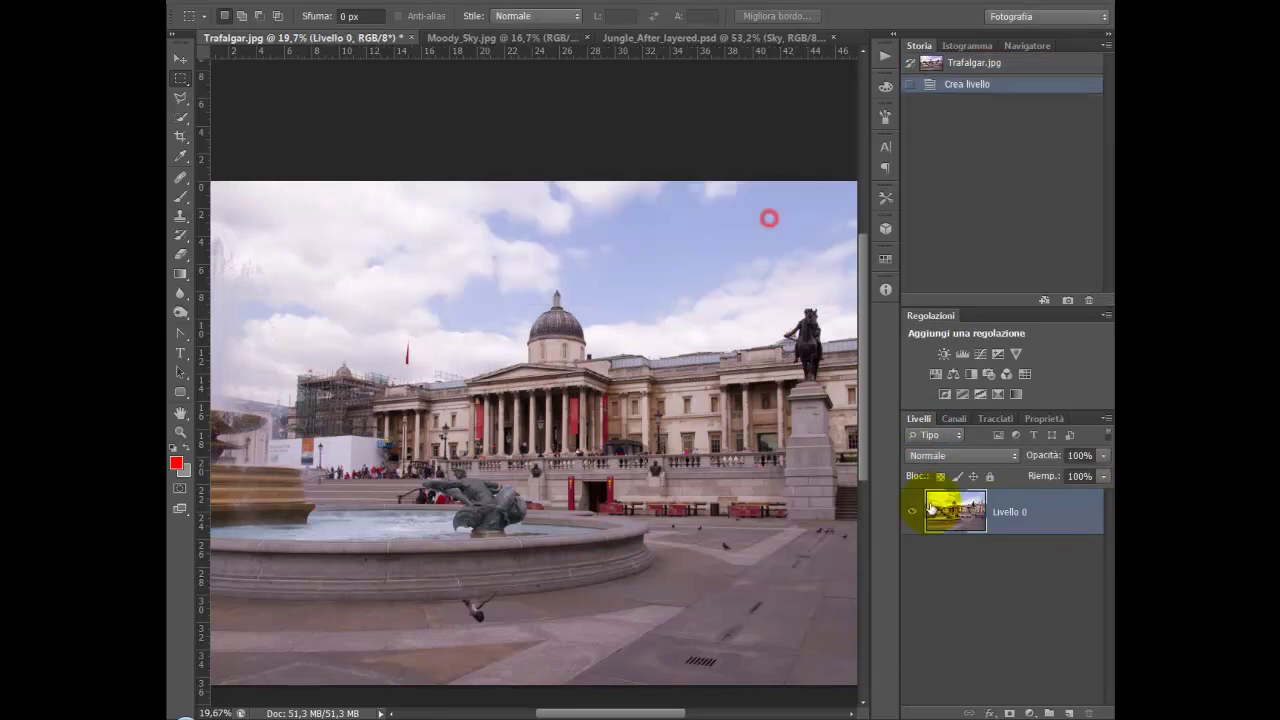
click(955, 418)
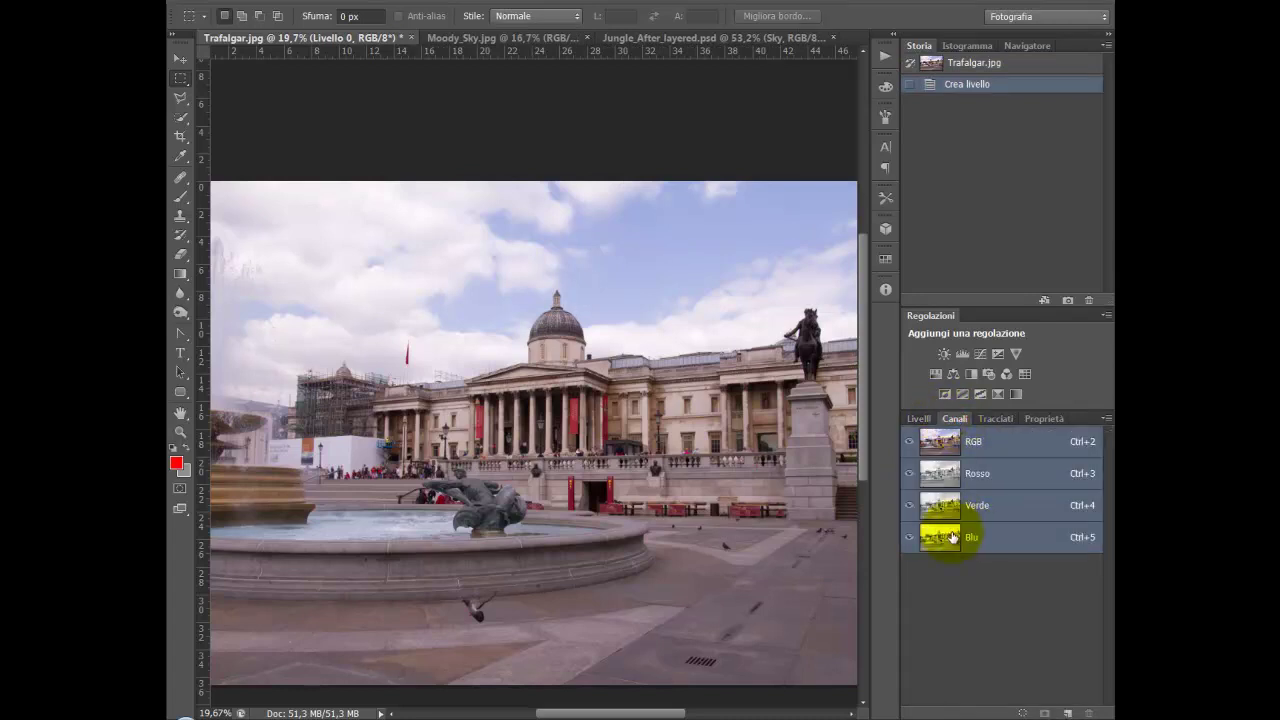
- Compare the sky in the Rosso, Verde and Blu channels one at a time
click(560, 2)
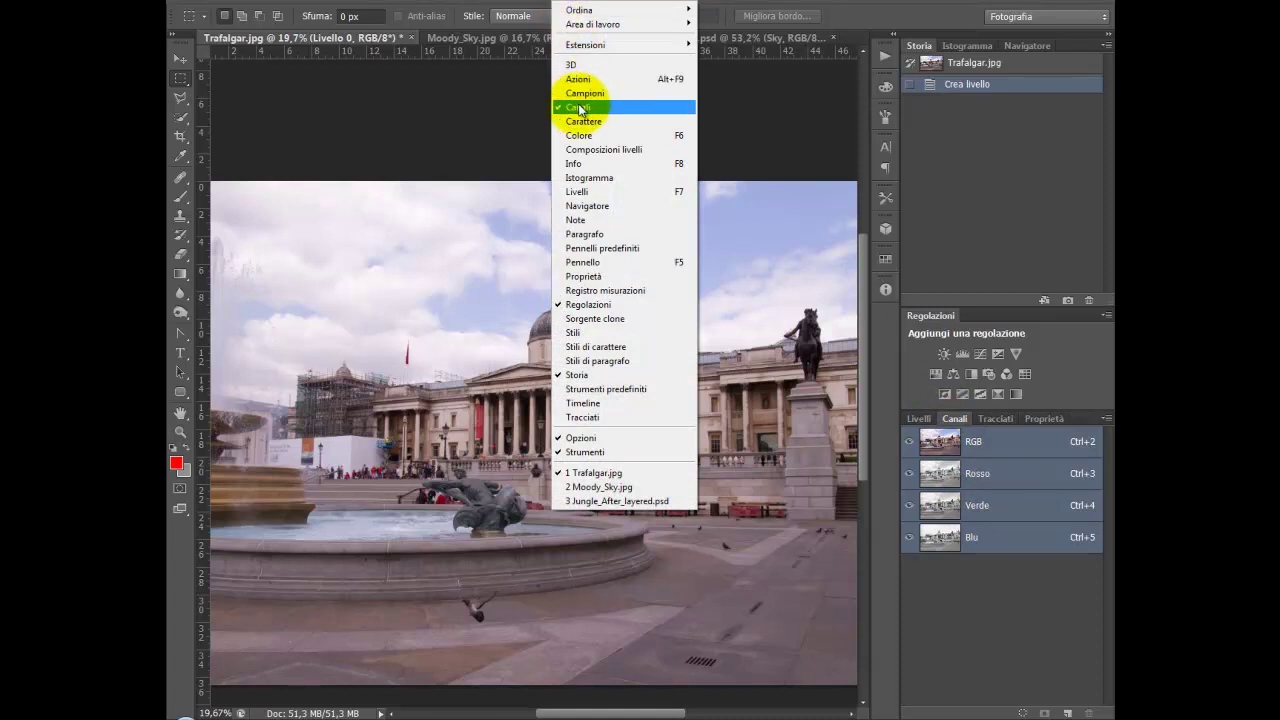
click(850, 220)
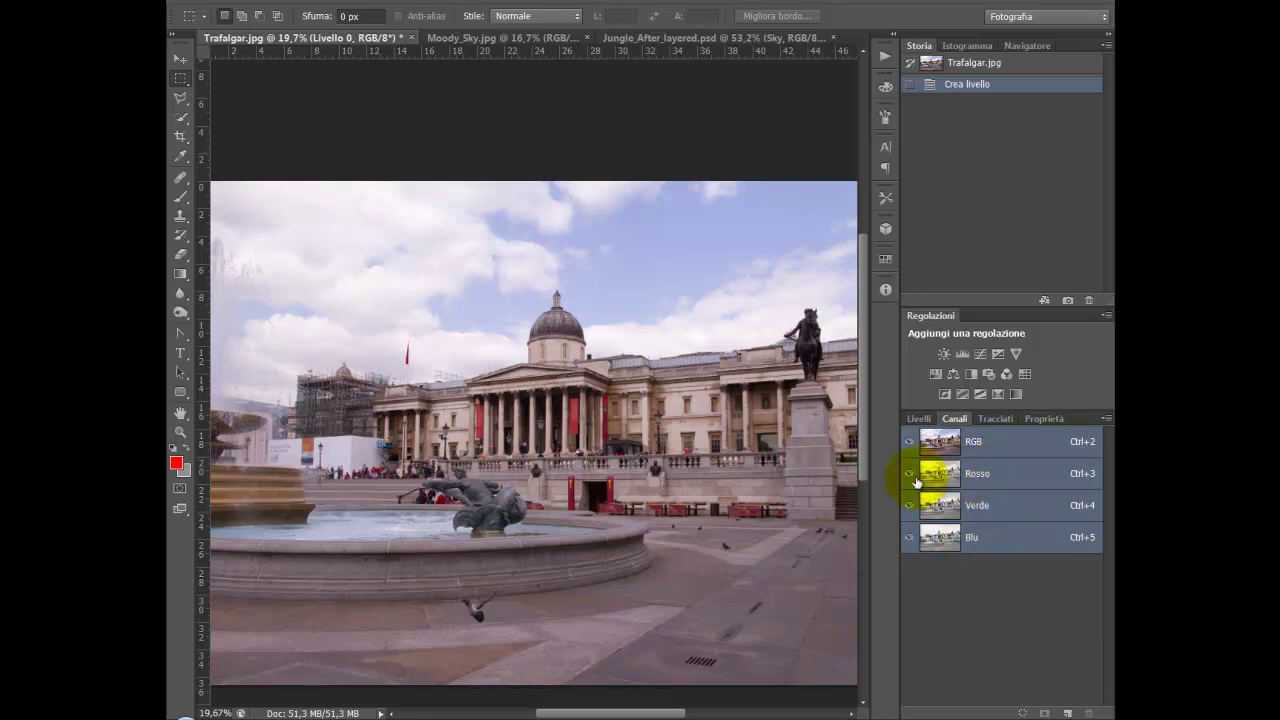
click(975, 479)
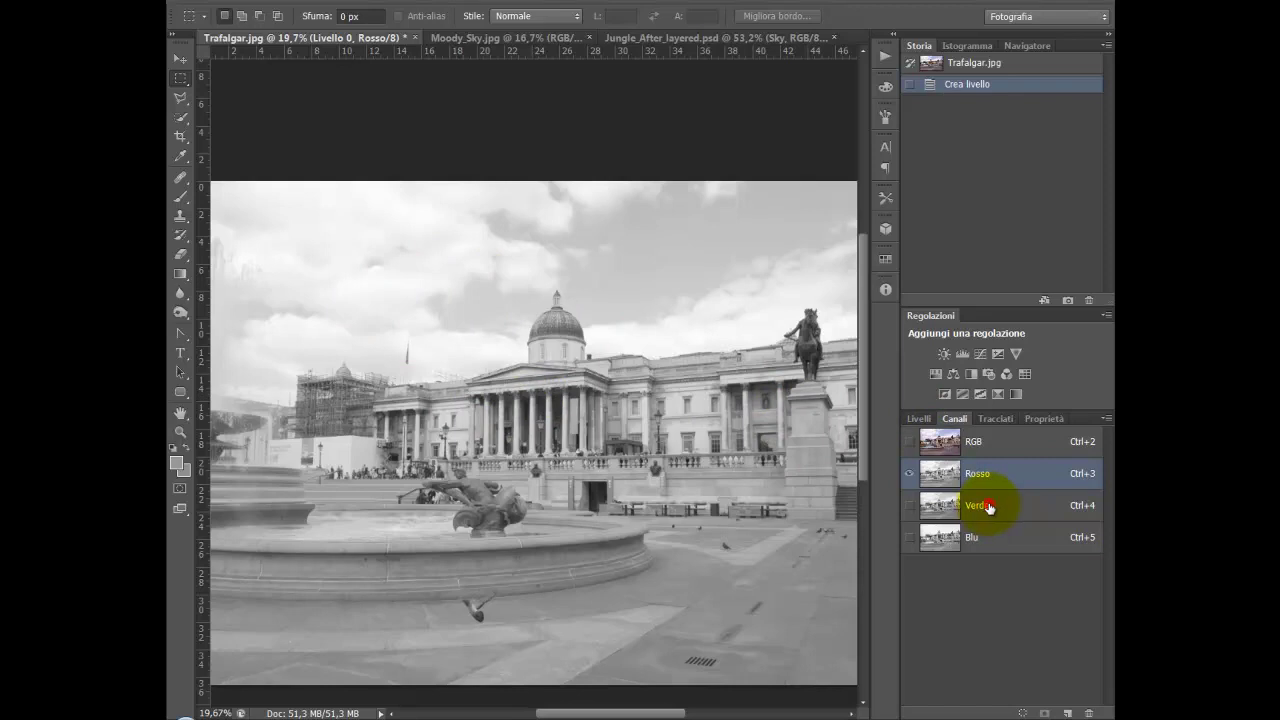
click(988, 507)
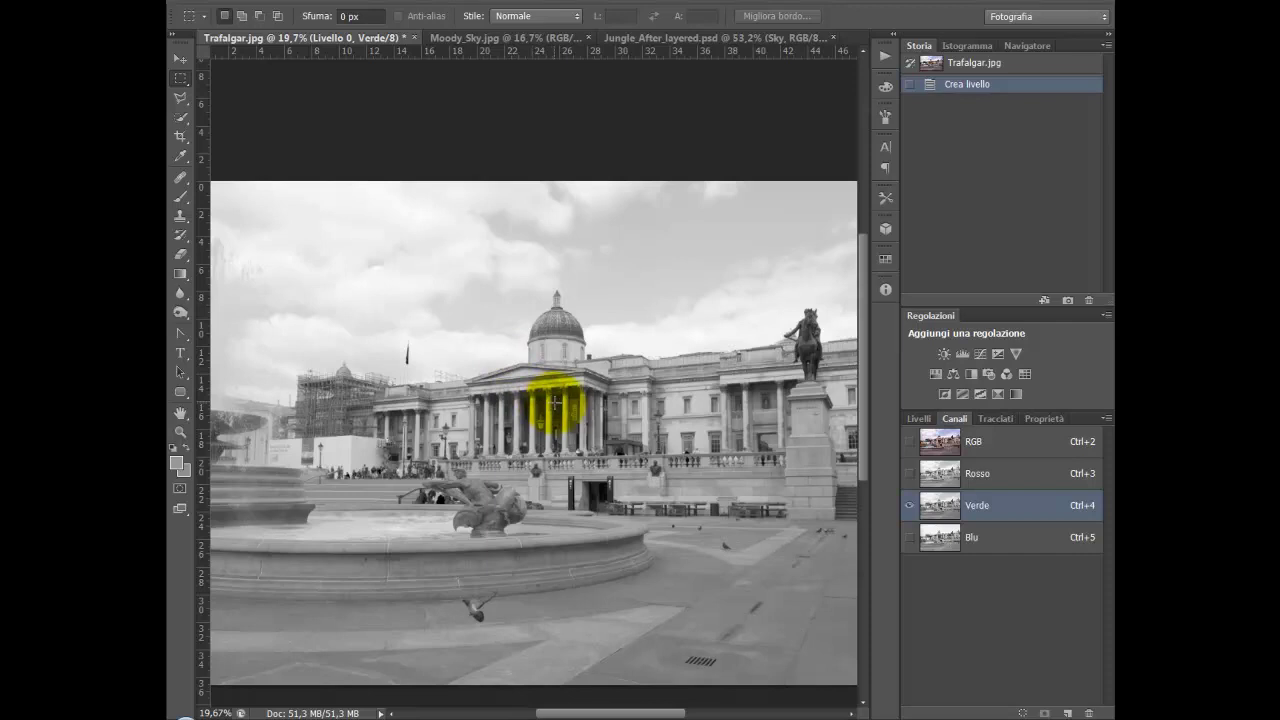
click(980, 545)
click(975, 505)
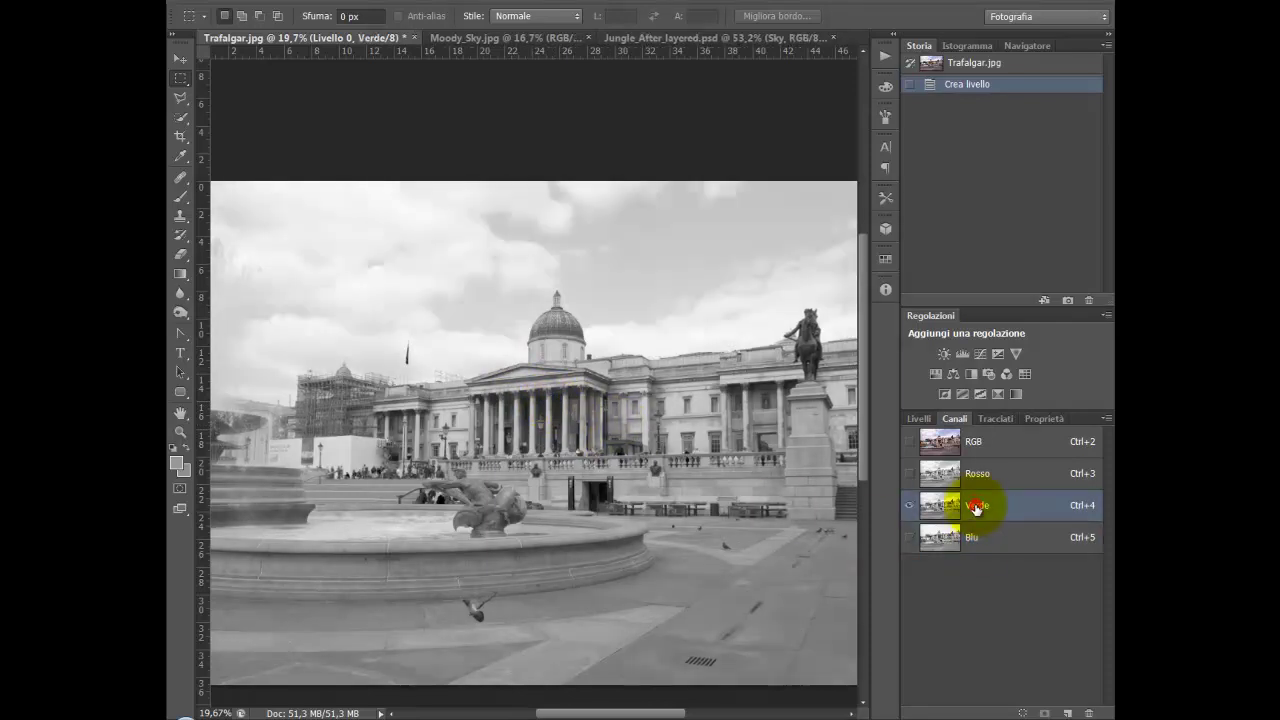
click(985, 475)
click(980, 505)
click(980, 537)
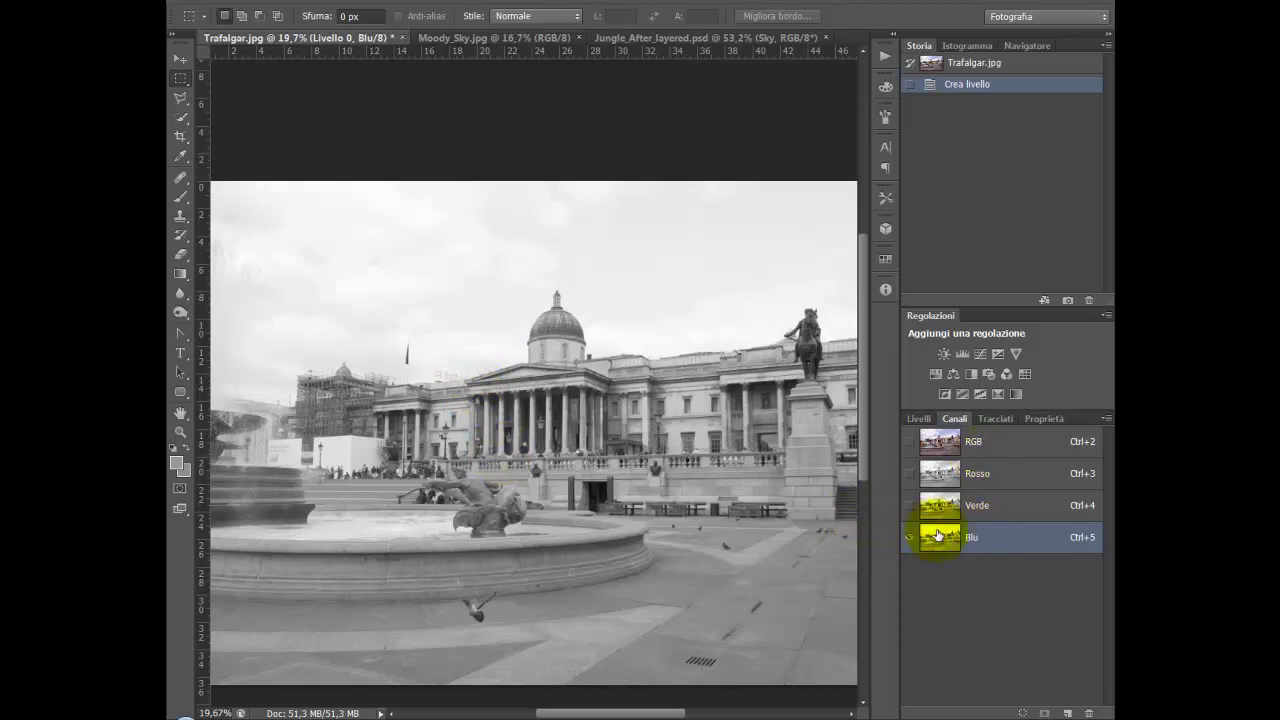
- Settle on the Blu channel, which has the brightest sky, and duplicate it as Blu copia
click(984, 505)
click(986, 478)
click(986, 503)
click(995, 537)
mouse_move(935, 538)
mouse_down()
mouse_move(1003, 595)
mouse_move(1067, 713)
mouse_up()
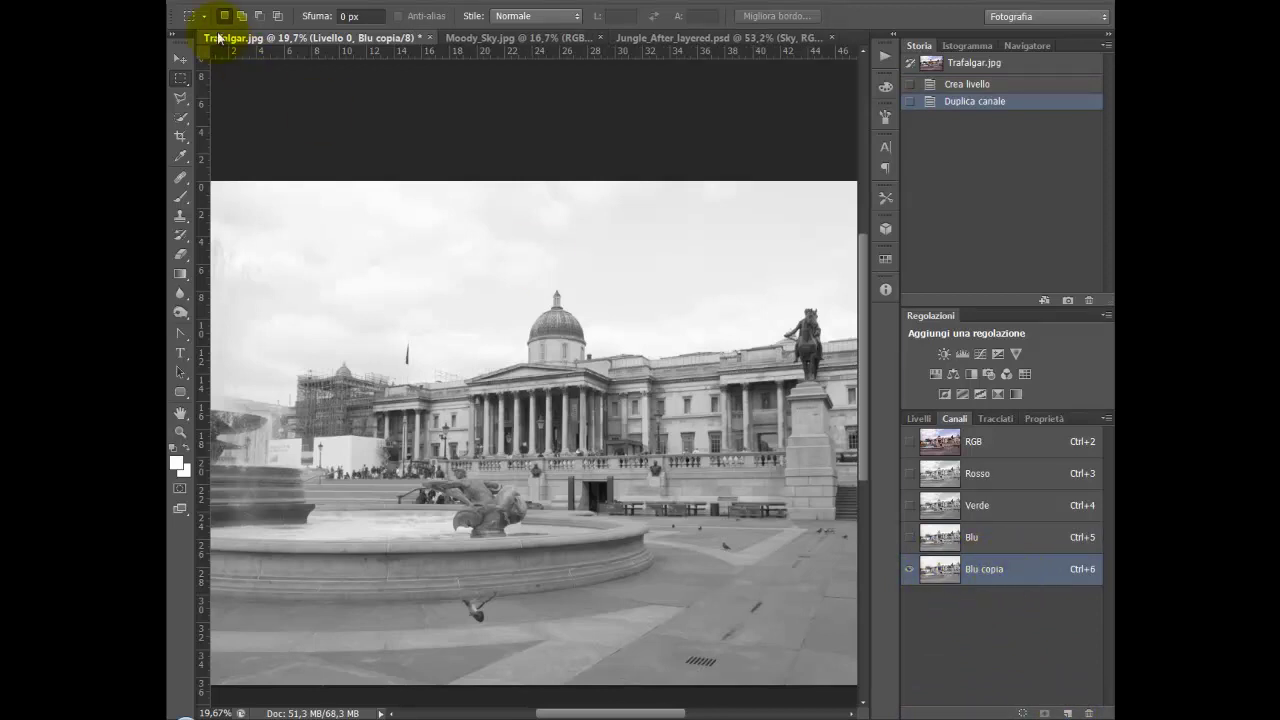
- Apply Valori tonali to Blu copia with black input at 175 and white input at 231
click(293, 1)
mouse_move(306, 30)
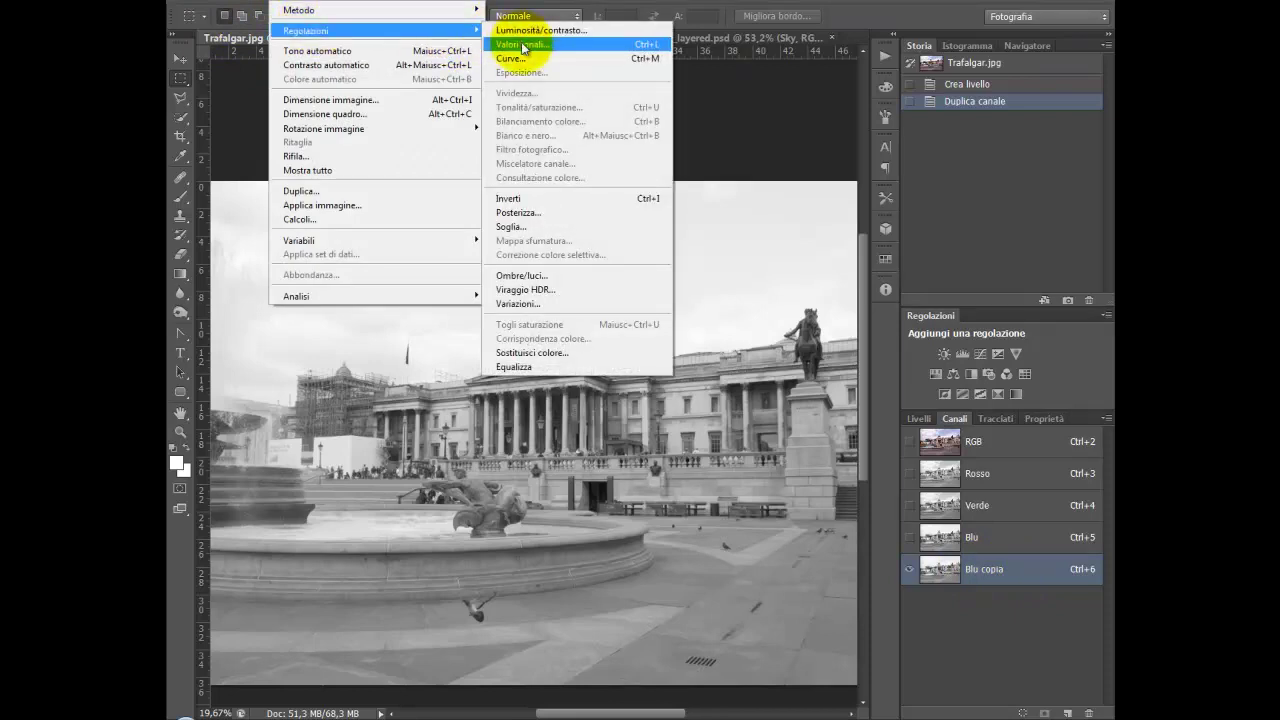
click(522, 45)
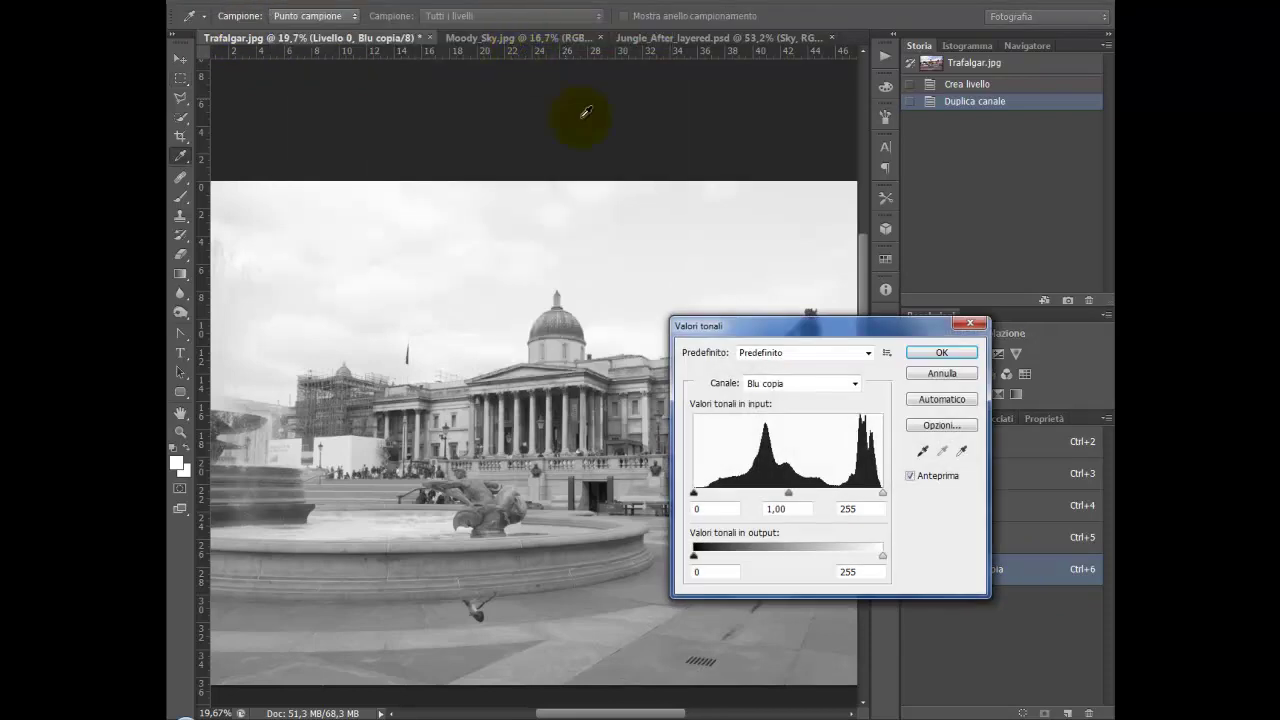
drag(814, 322, 888, 225)
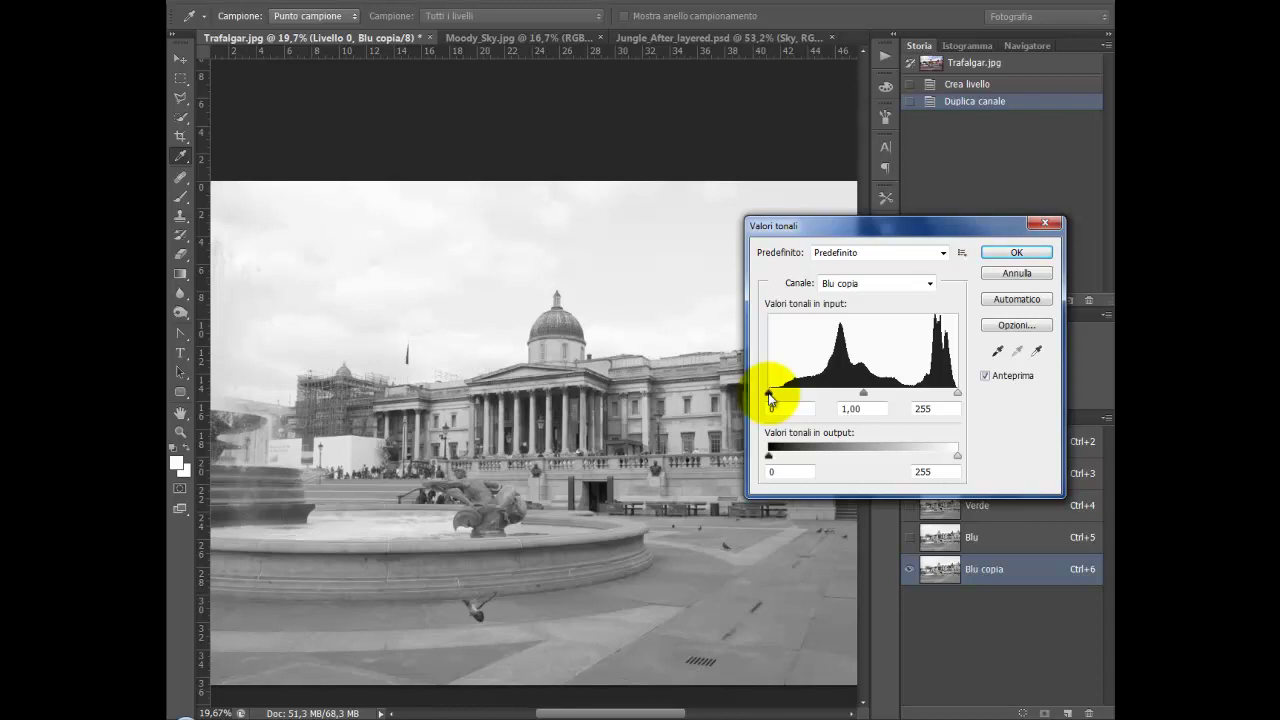
drag(769, 396, 893, 394)
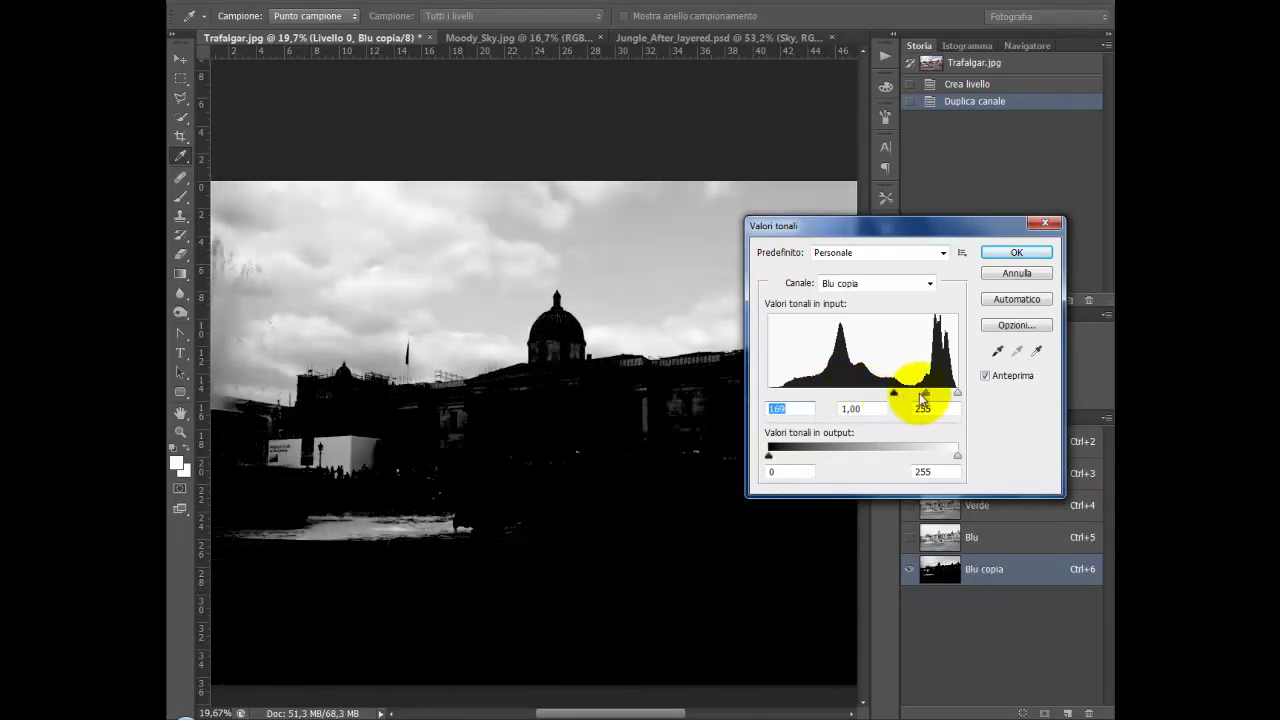
mouse_move(893, 393)
mouse_down()
mouse_move(958, 398)
mouse_move(939, 398)
mouse_up()
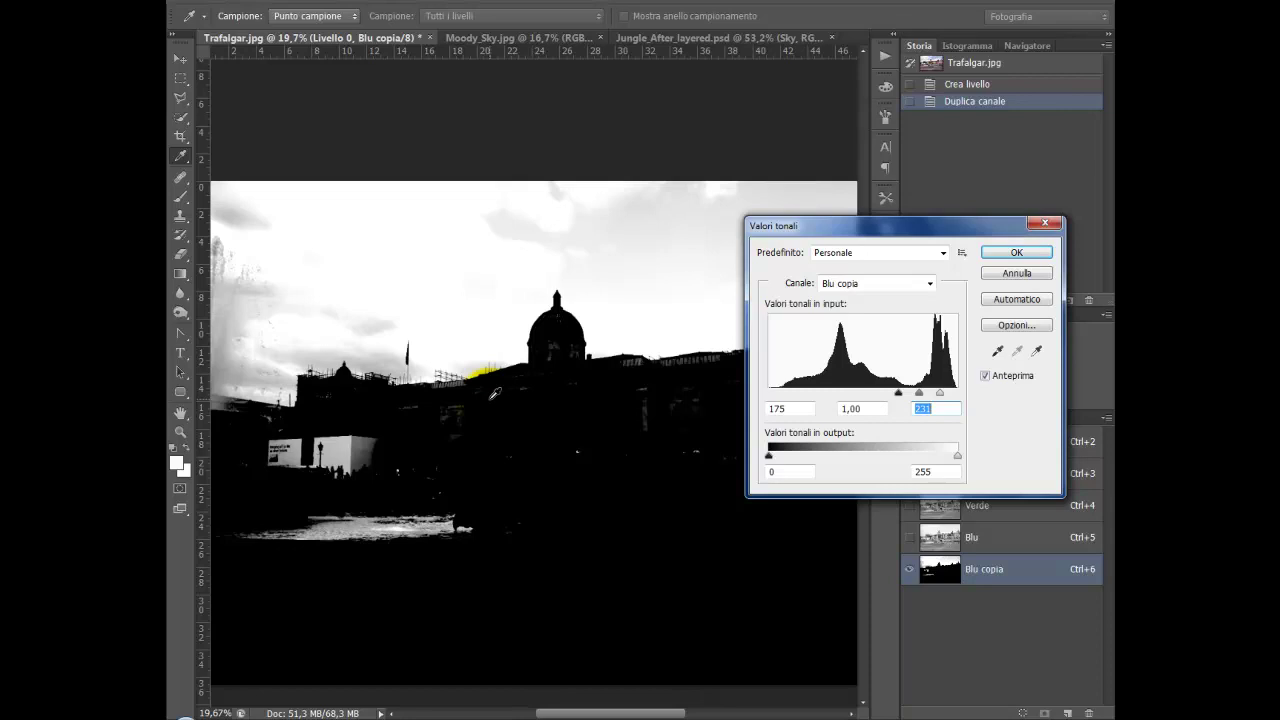
click(1016, 255)
key(m)
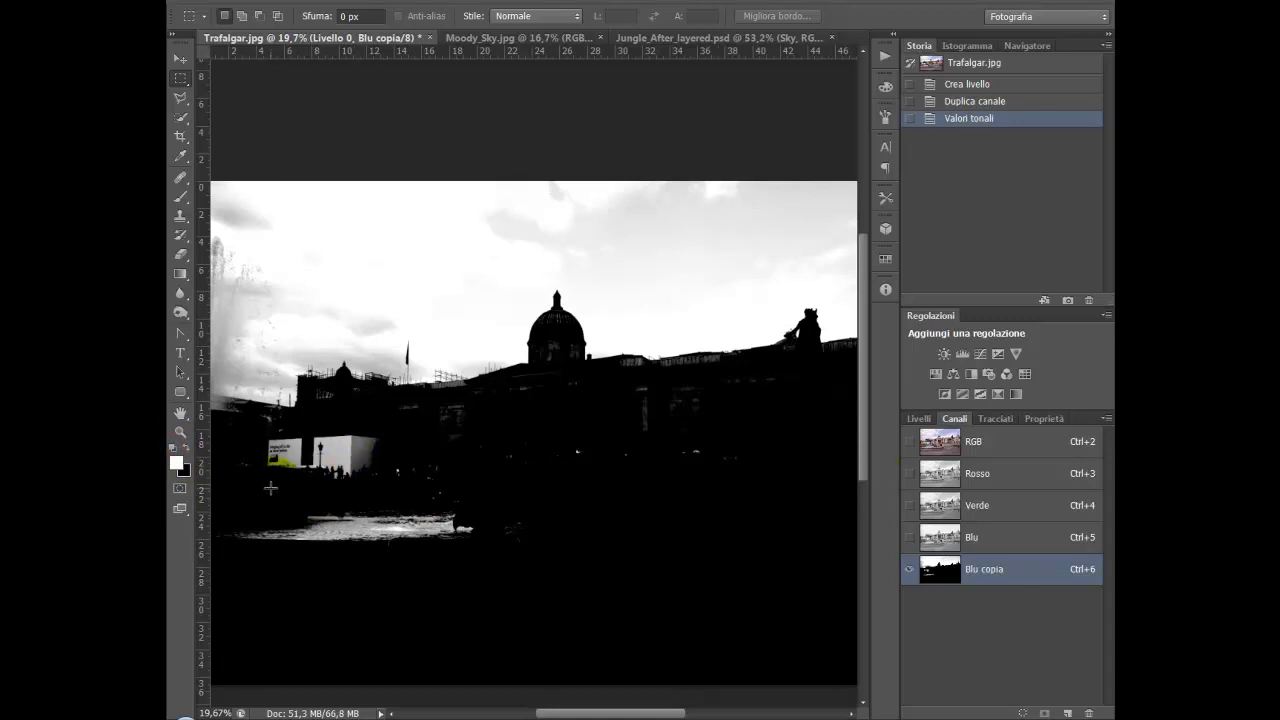
- Select the Brush tool, adjust its flow, and make black the foreground colour
click(181, 199)
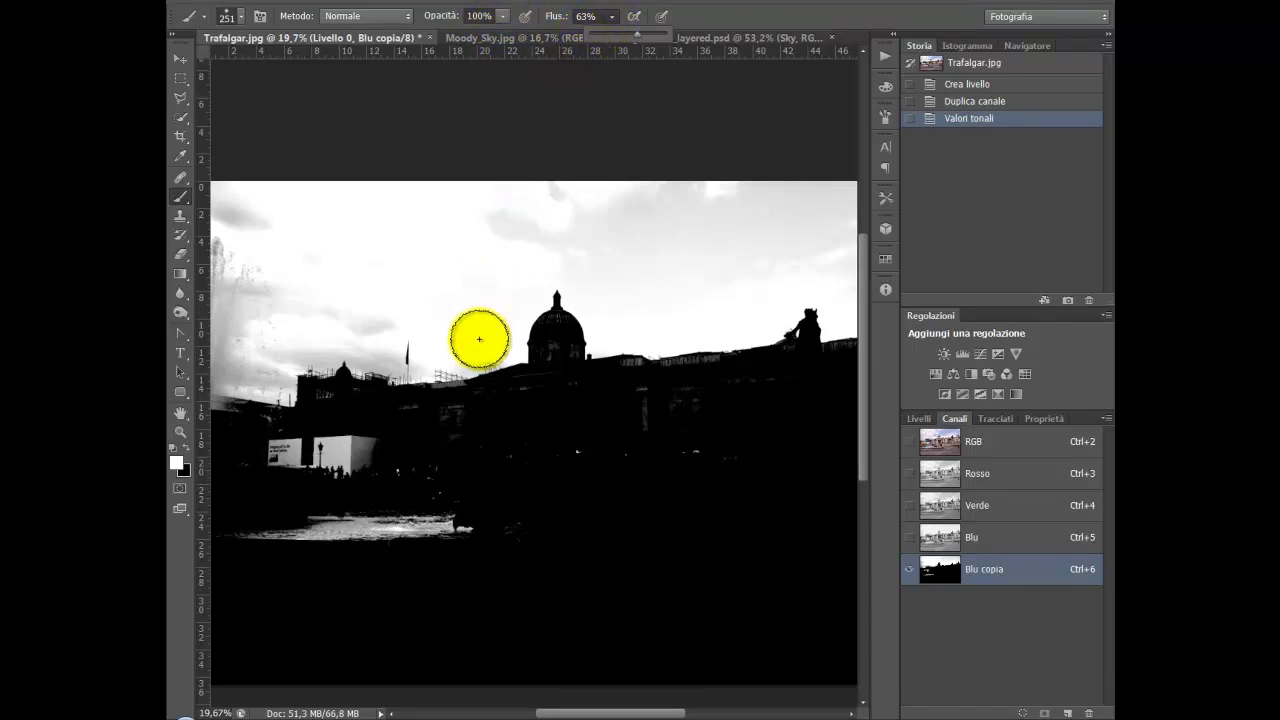
drag(479, 339, 439, 388)
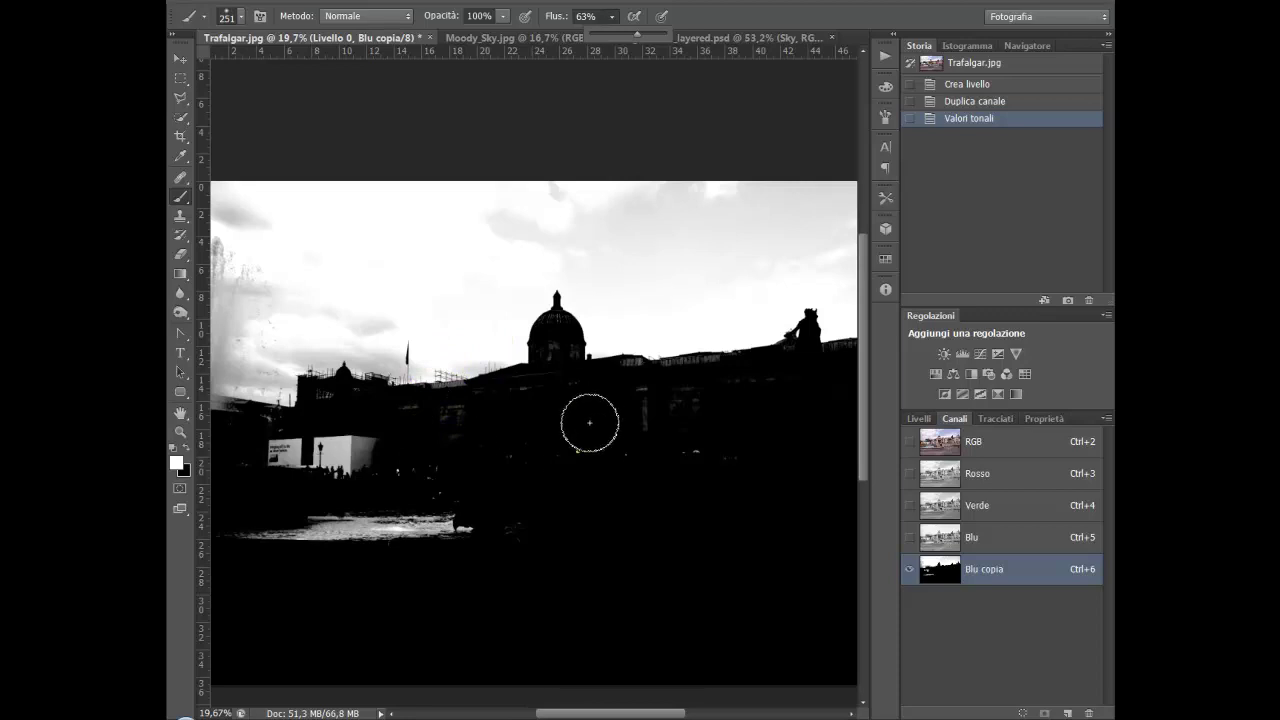
click(462, 194)
click(183, 462)
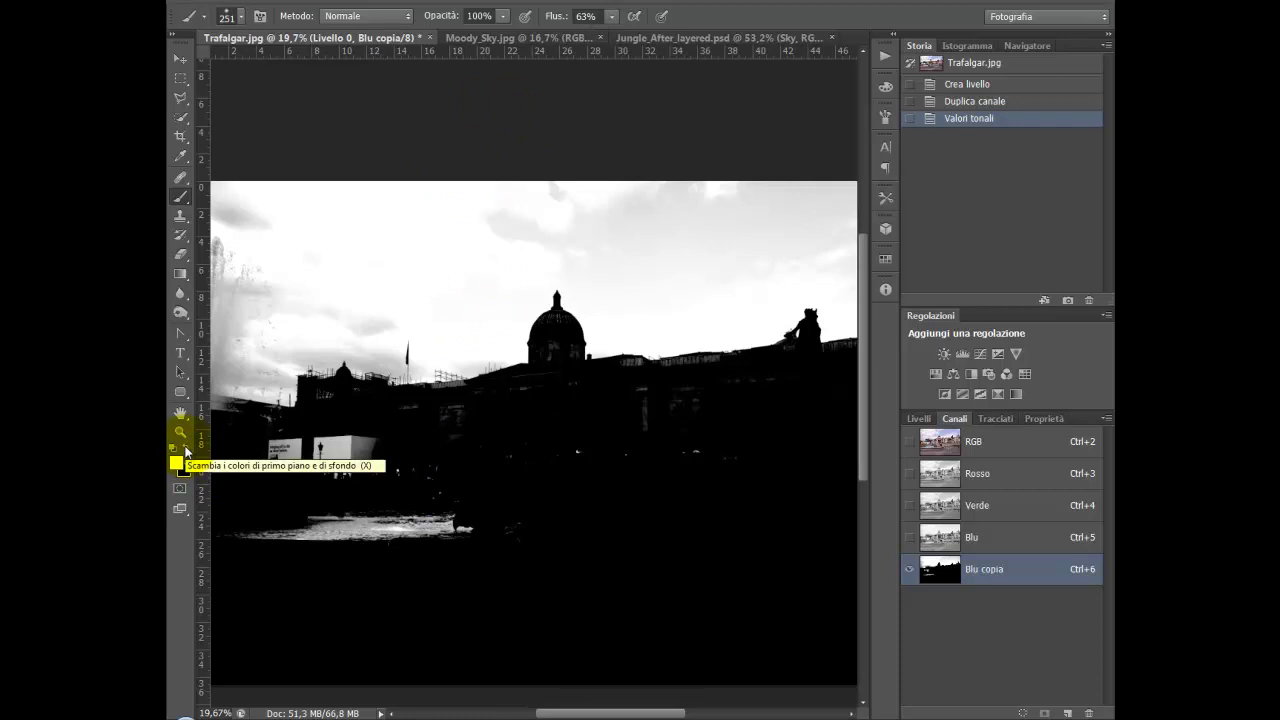
click(185, 452)
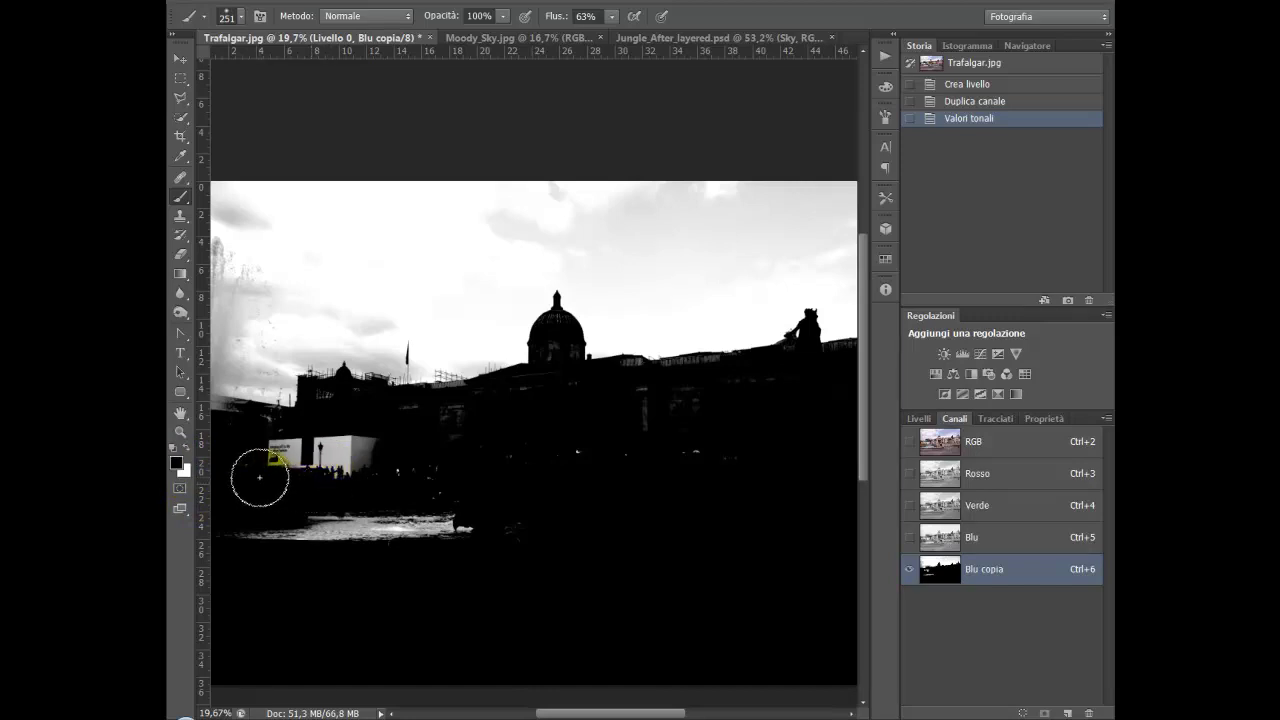
- Paint the billboards, water highlights and bright spots black, resizing the brush to 48 px and 143 px
drag(379, 458, 269, 452)
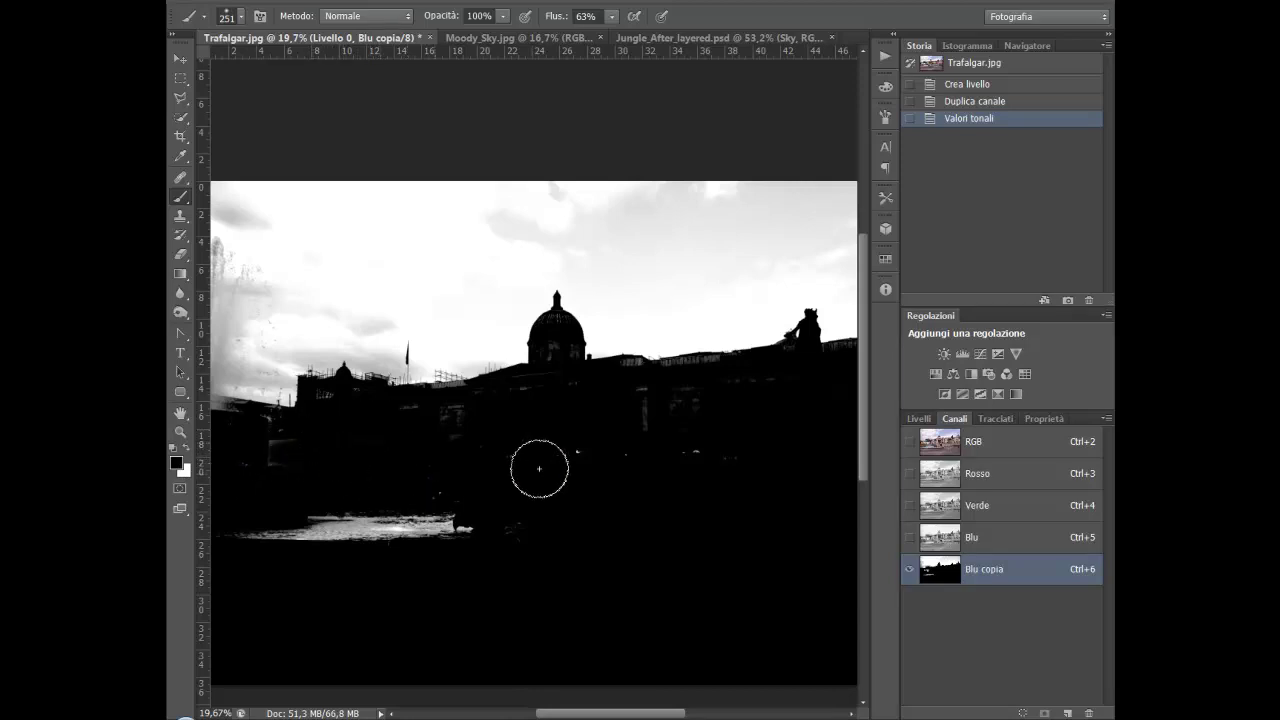
drag(423, 412, 410, 400)
mouse_move(460, 525)
mouse_down()
mouse_move(431, 507)
mouse_move(373, 528)
mouse_move(449, 523)
mouse_up()
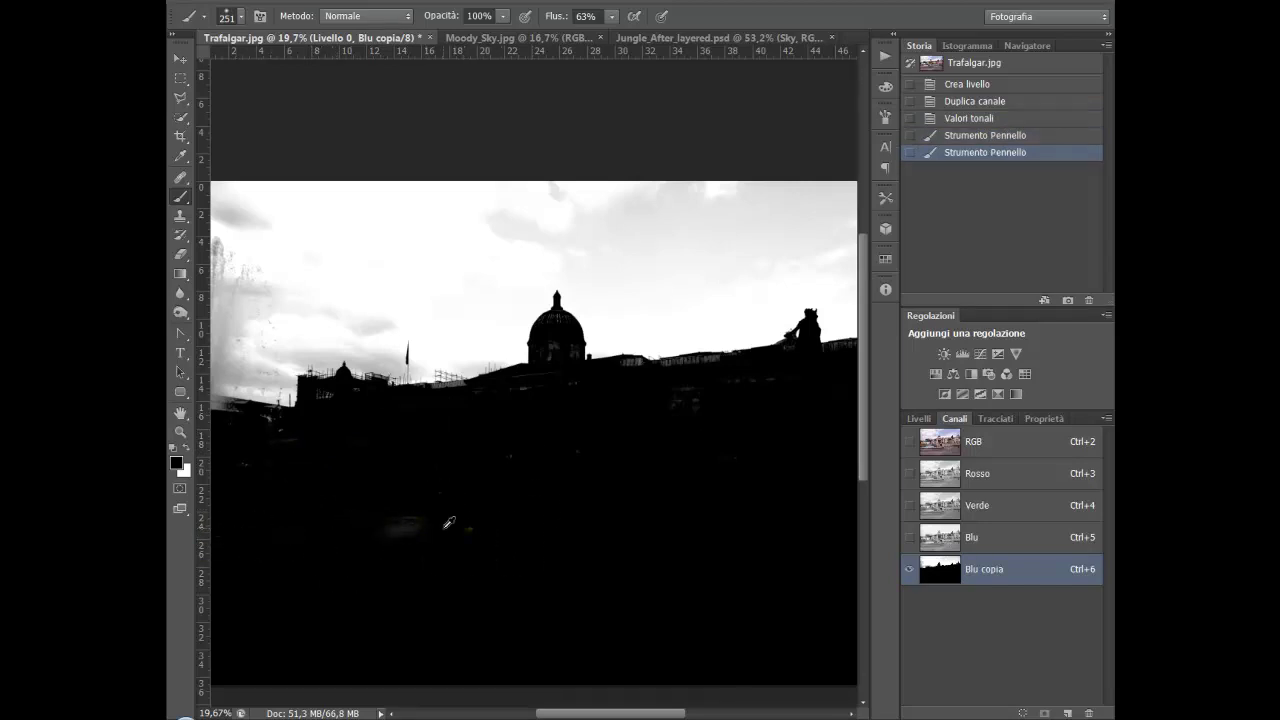
alt+right_click(442, 528)
mouse_move(445, 530)
mouse_down()
mouse_move(429, 531)
mouse_move(581, 537)
mouse_move(396, 538)
mouse_up()
drag(277, 440, 281, 455)
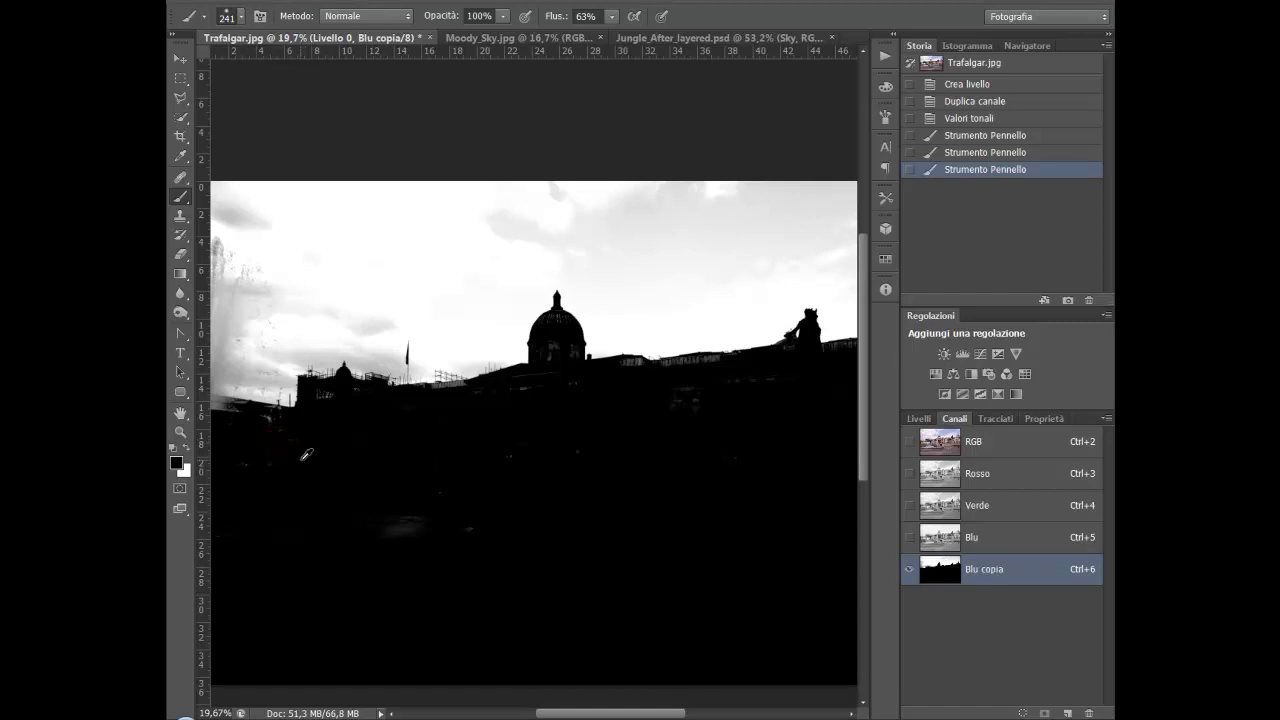
scroll(265, 422, up, 1)
scroll(275, 428, up, 3)
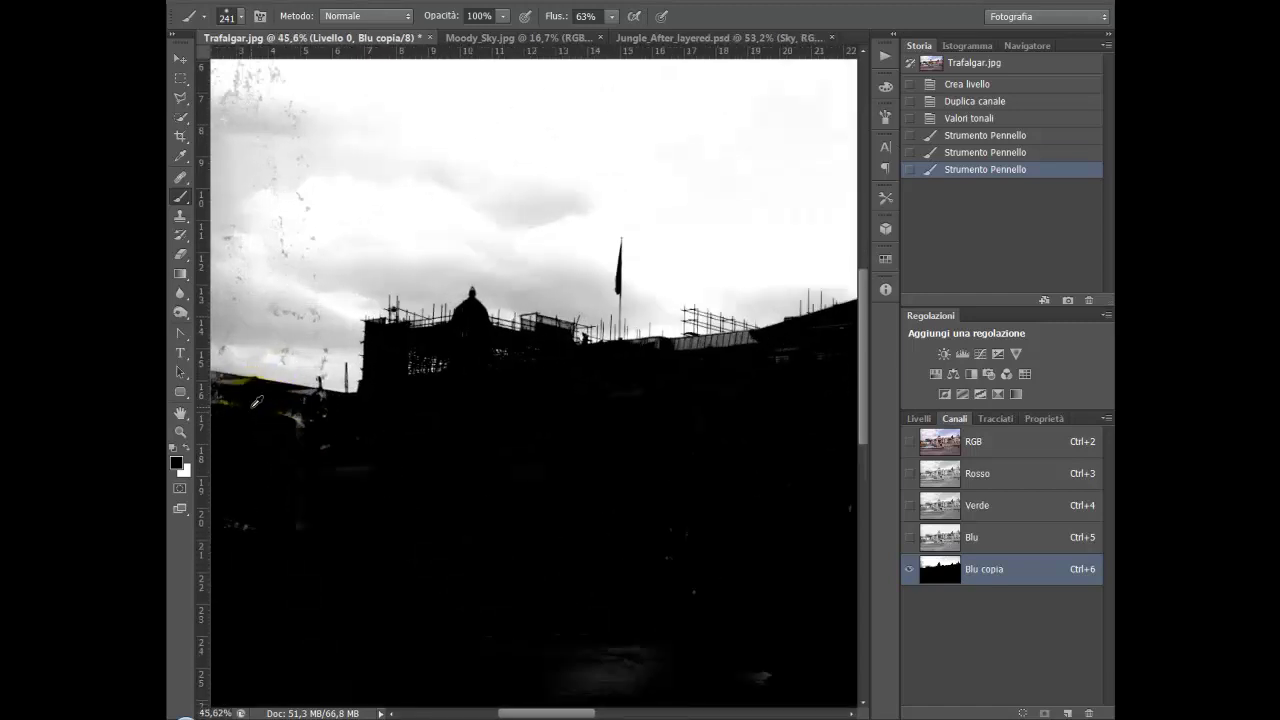
scroll(291, 434, up, 2)
drag(389, 497, 322, 455)
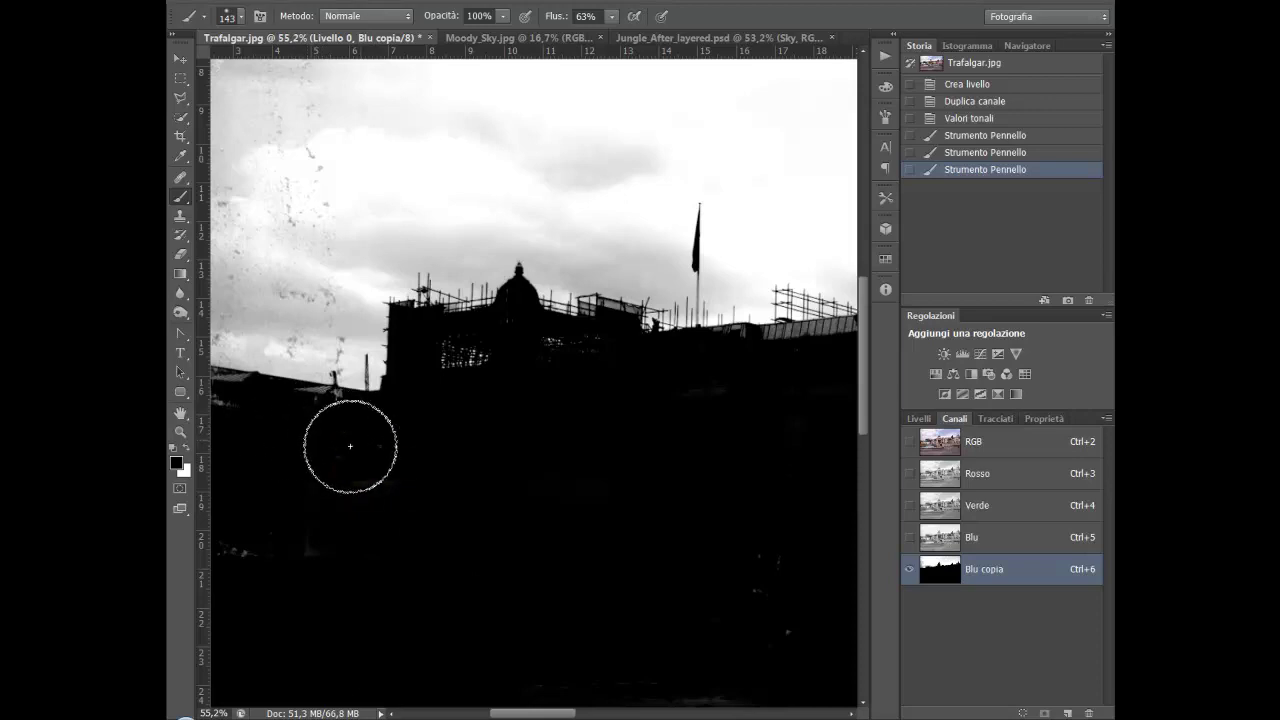
drag(233, 564, 517, 571)
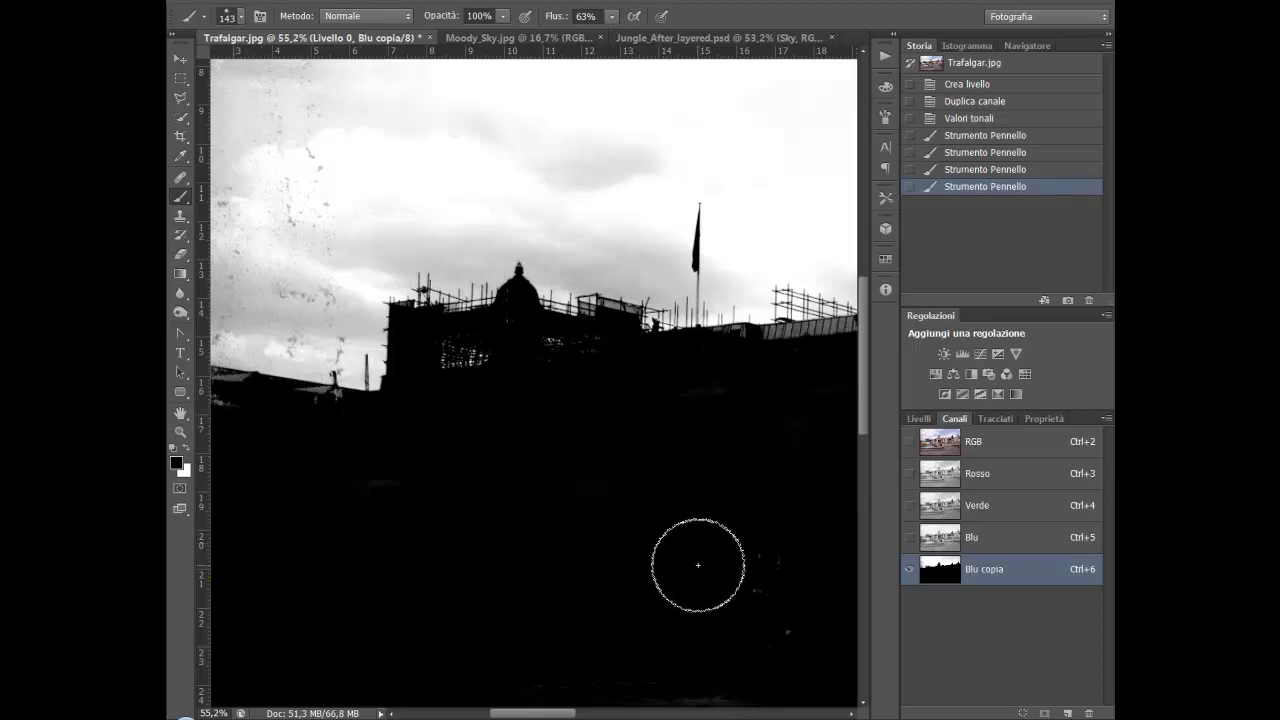
- Blacken the remaining building areas near the dome, then start painting the grey sky white
drag(704, 563, 276, 507)
drag(500, 286, 726, 271)
drag(731, 420, 466, 480)
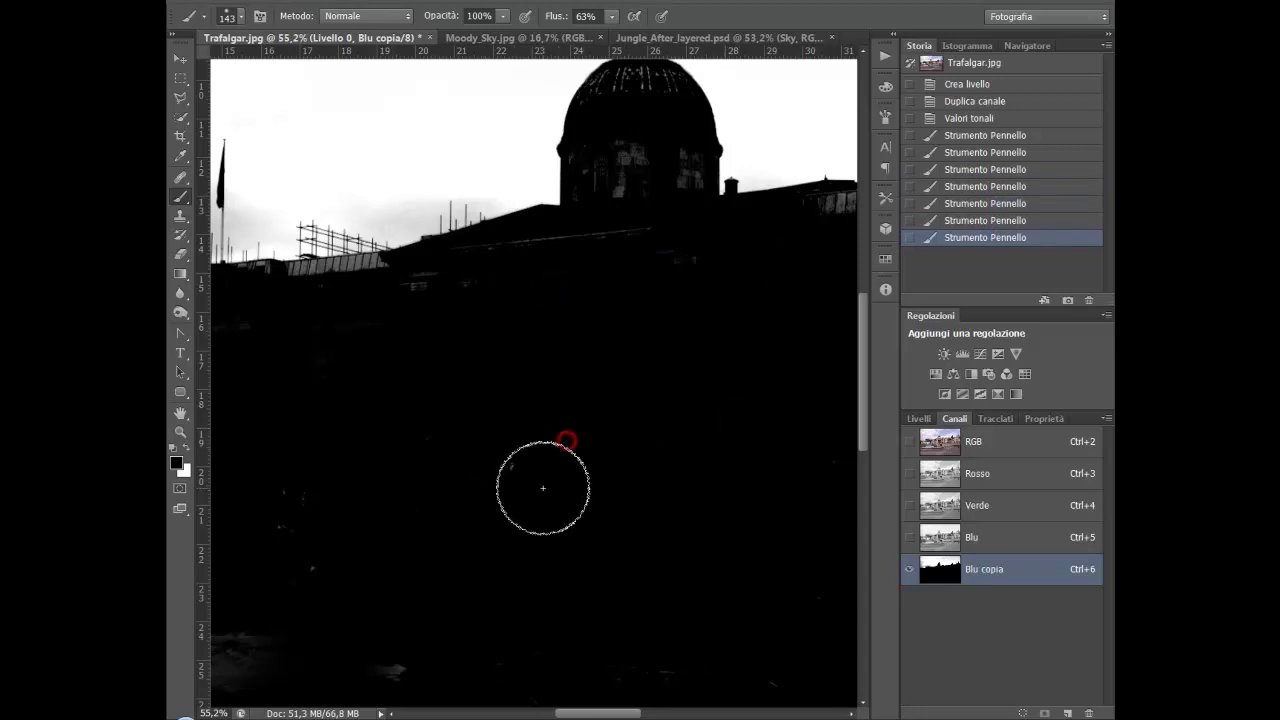
scroll(549, 471, down, 3)
mouse_move(700, 545)
mouse_down()
mouse_move(392, 548)
mouse_move(411, 544)
mouse_up()
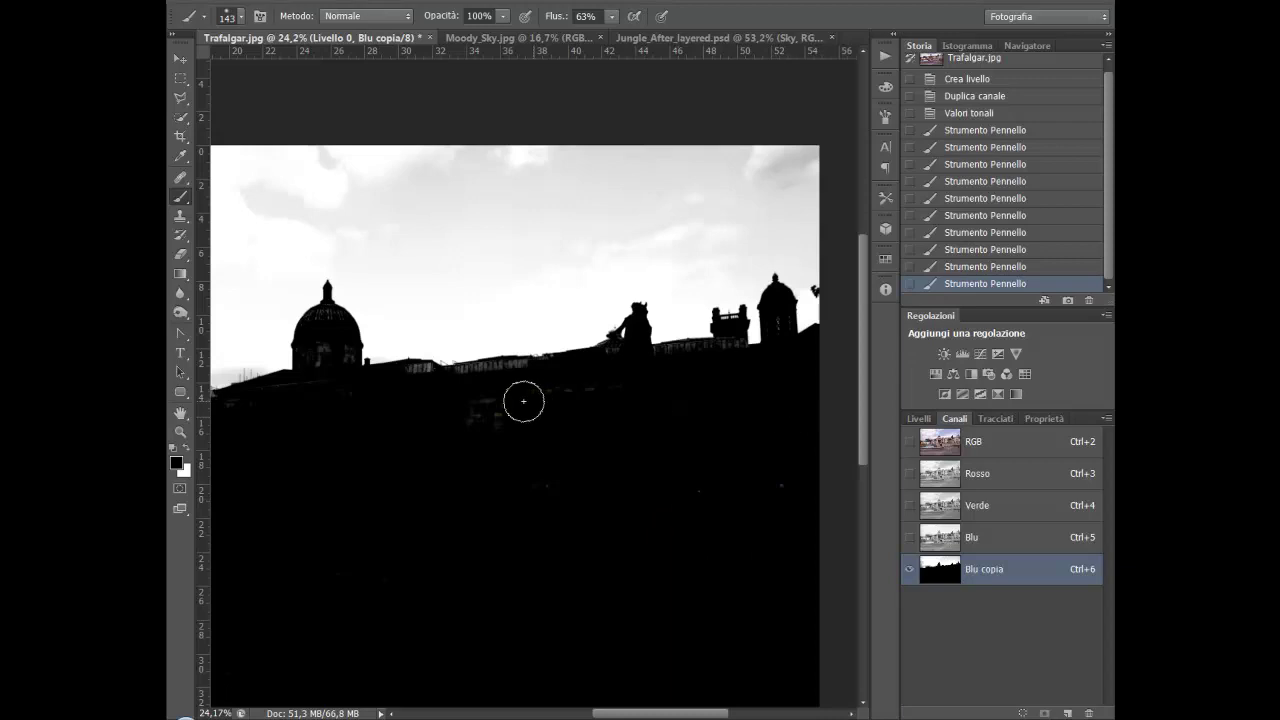
click(185, 447)
drag(409, 329, 529, 266)
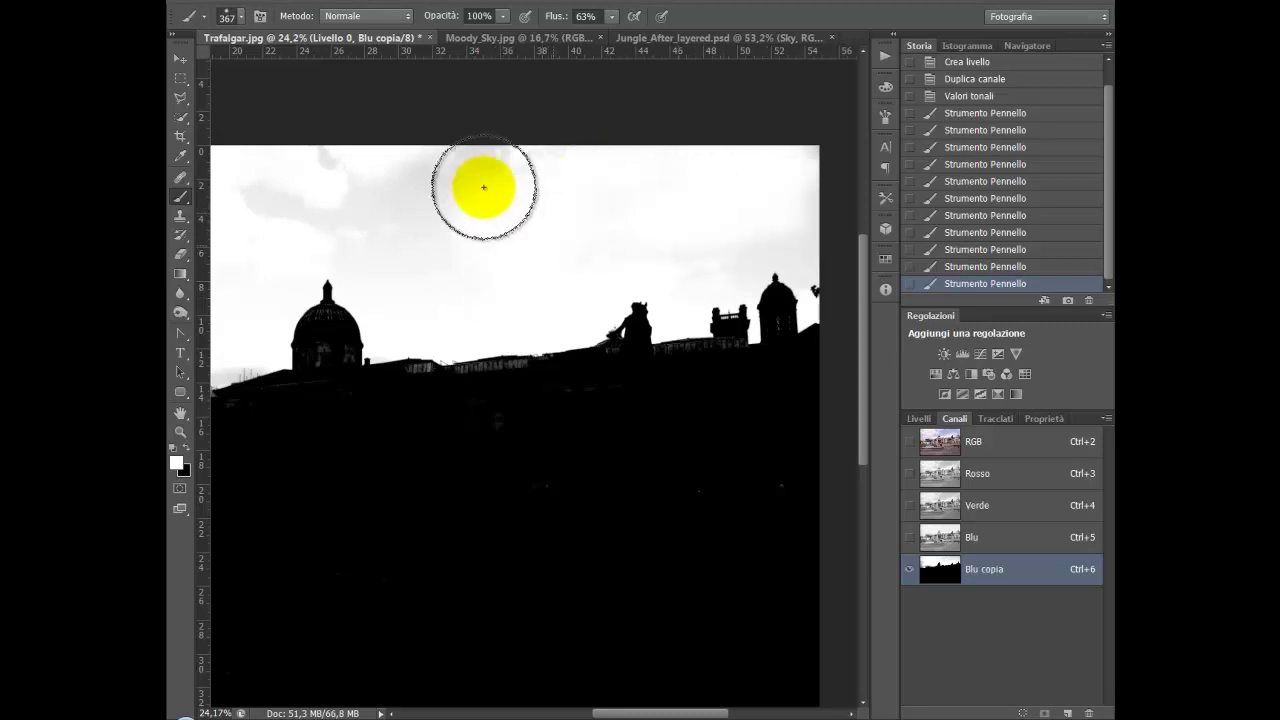
- Paint the grey cloud patches, fountain spray and left-horizon haze white
drag(446, 173, 369, 133)
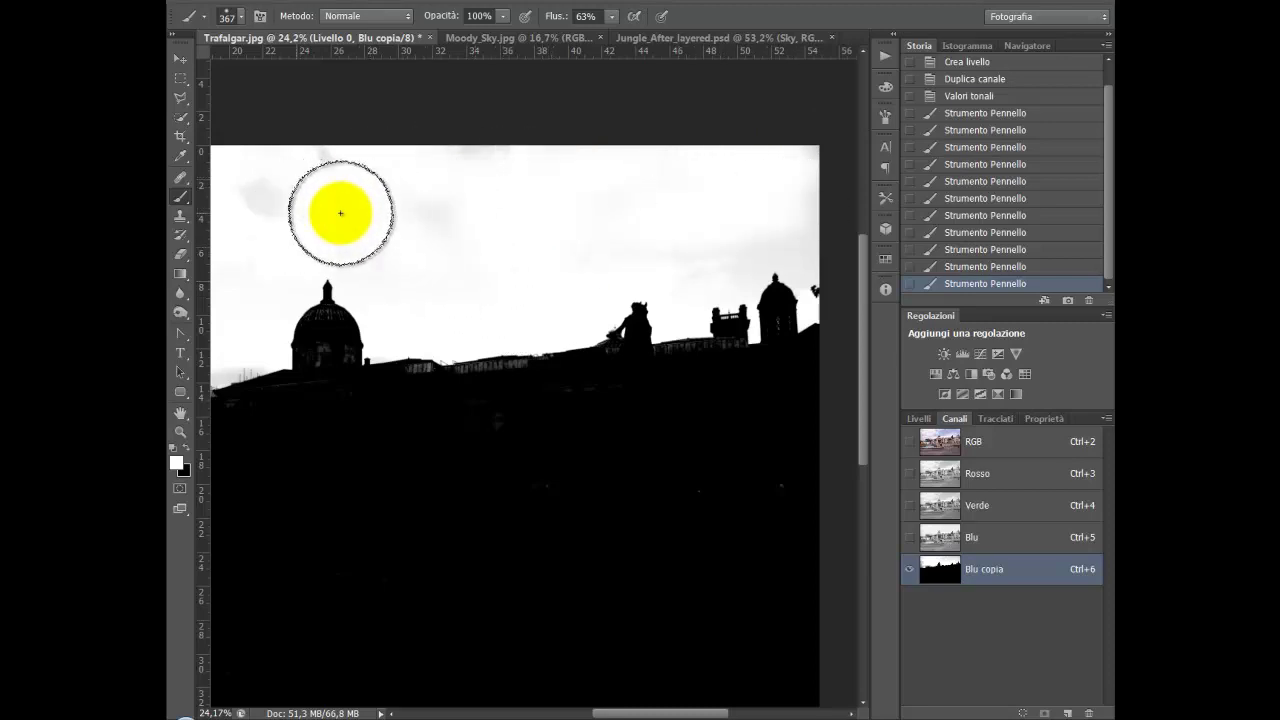
drag(714, 157, 771, 186)
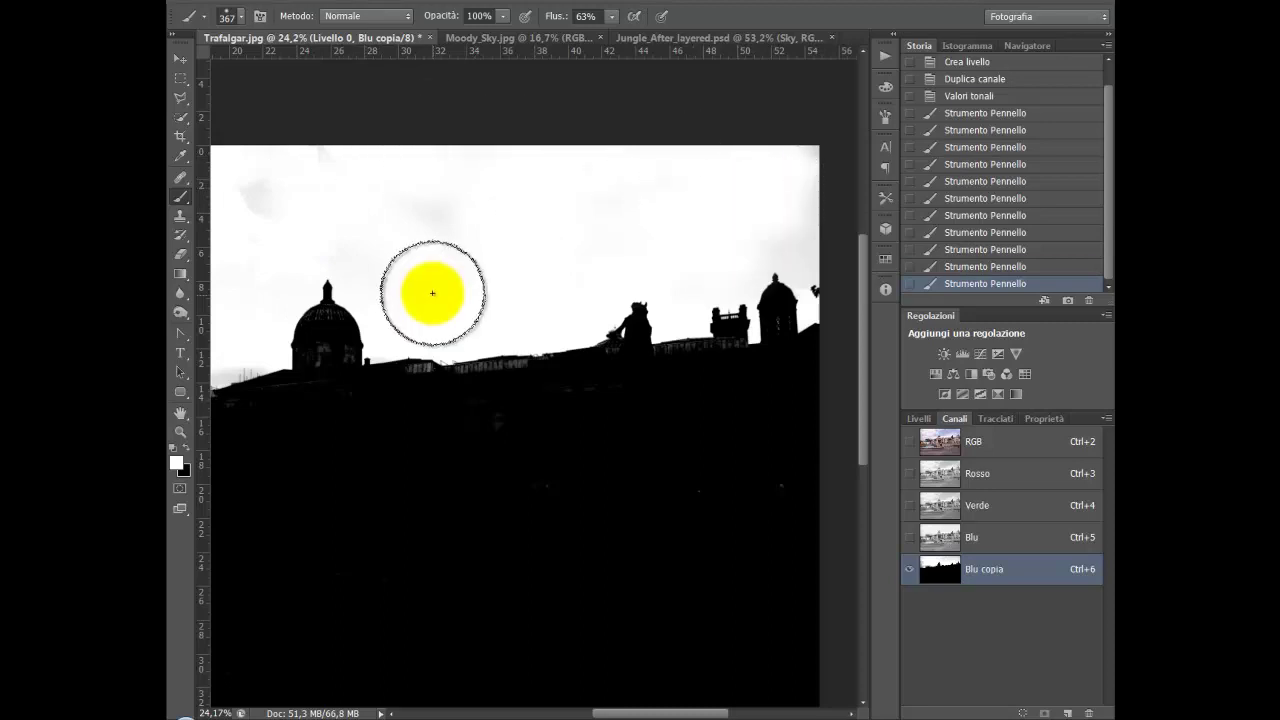
drag(437, 285, 771, 243)
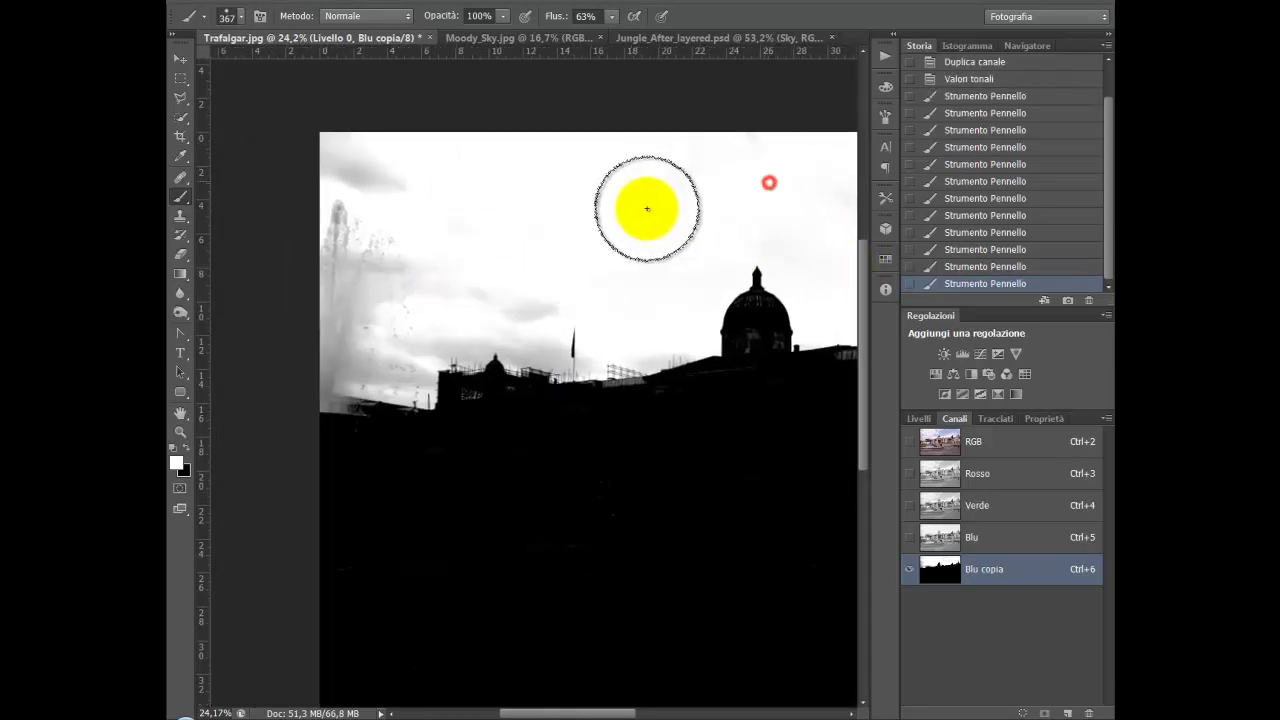
mouse_move(661, 271)
mouse_down()
mouse_move(351, 294)
mouse_move(320, 349)
mouse_move(368, 347)
mouse_move(366, 263)
mouse_move(334, 223)
mouse_move(409, 217)
mouse_move(346, 154)
mouse_move(377, 206)
mouse_up()
drag(420, 274, 400, 285)
mouse_move(374, 371)
mouse_down()
mouse_move(329, 377)
mouse_move(407, 370)
mouse_move(440, 340)
mouse_move(623, 337)
mouse_move(283, 346)
mouse_move(354, 349)
mouse_move(446, 327)
mouse_move(391, 329)
mouse_move(463, 337)
mouse_move(528, 316)
mouse_move(500, 334)
mouse_move(340, 330)
mouse_up()
mouse_move(352, 391)
mouse_down()
mouse_move(445, 411)
mouse_move(386, 351)
mouse_move(325, 362)
mouse_up()
click(435, 374)
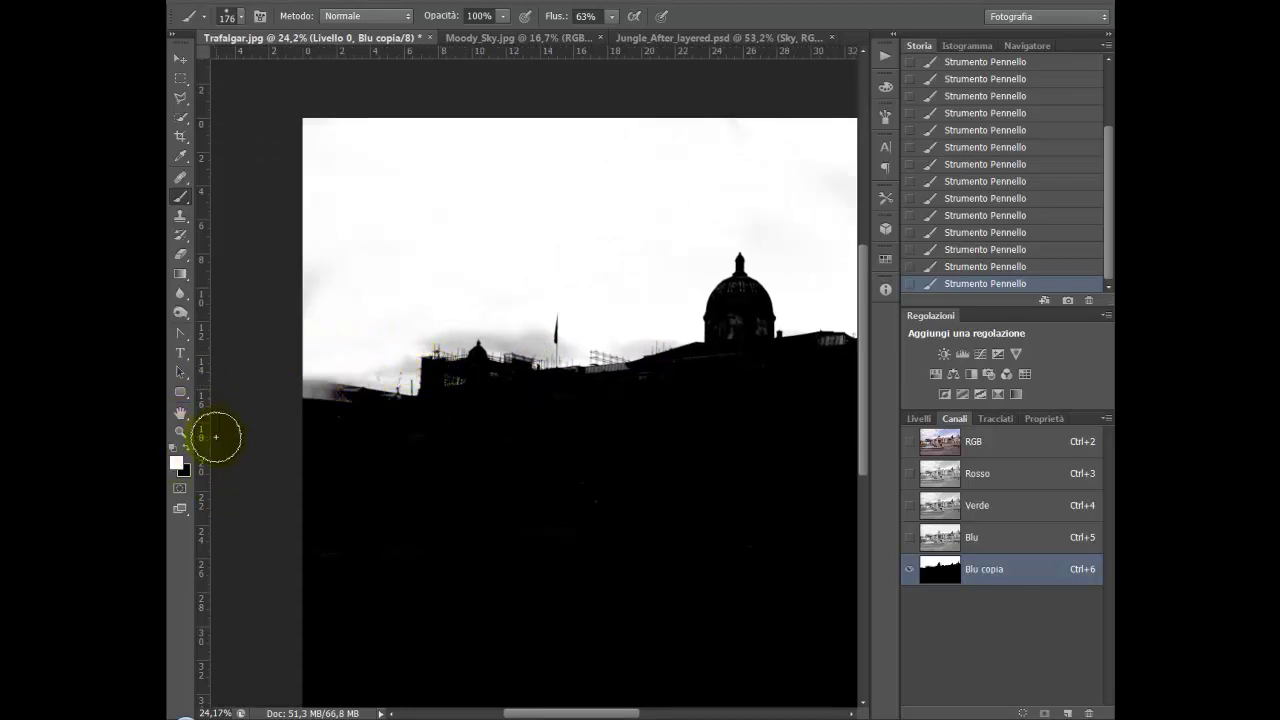
click(242, 18)
- Set the brush blend mode to Luce soffusa
click(364, 20)
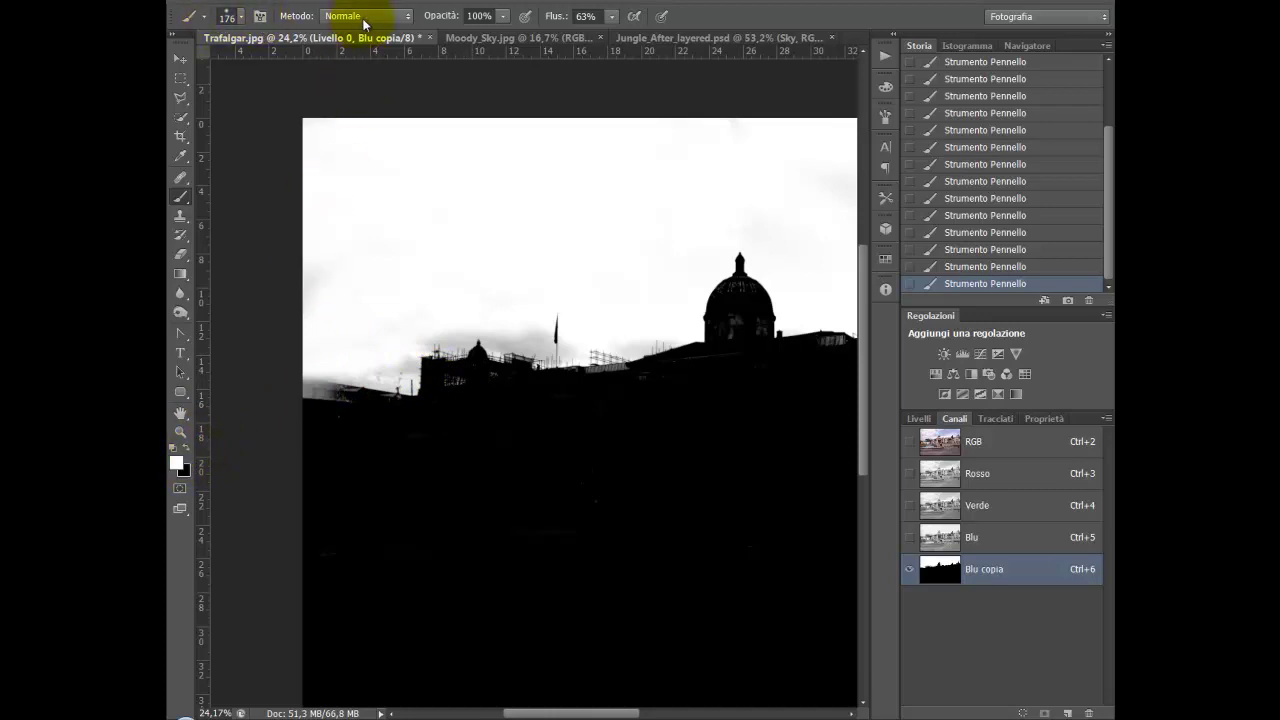
click(364, 18)
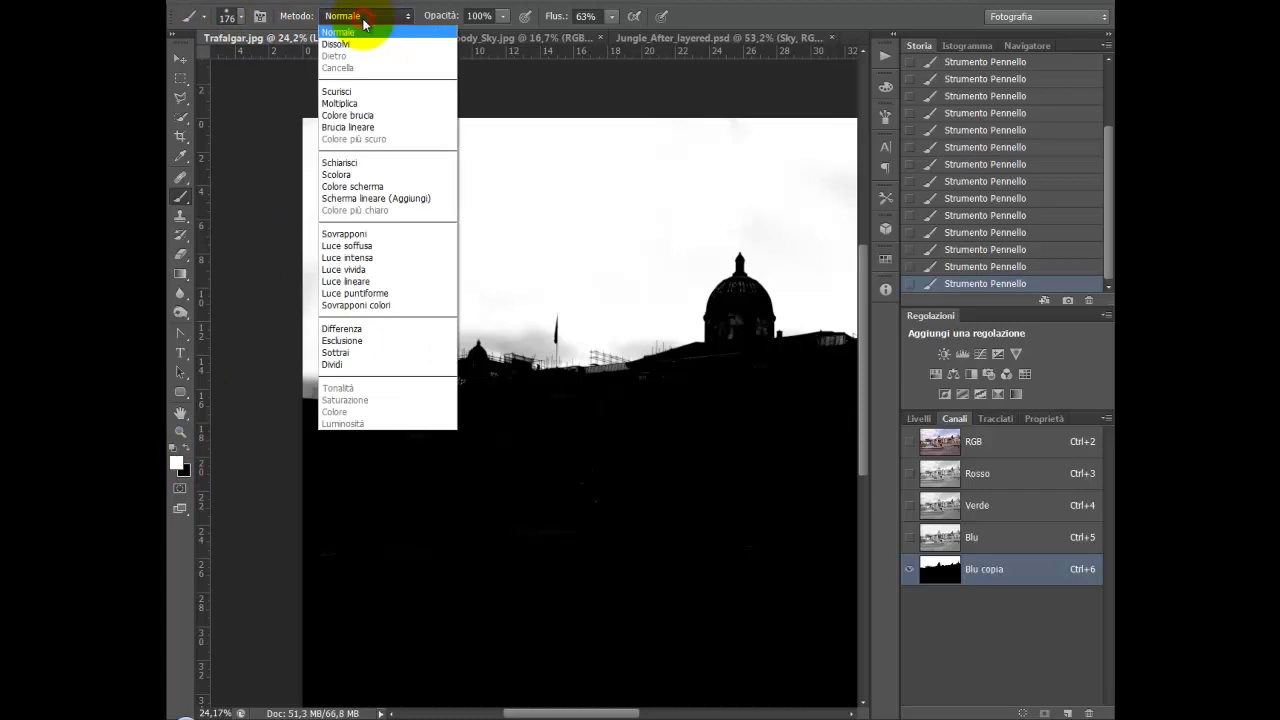
click(374, 247)
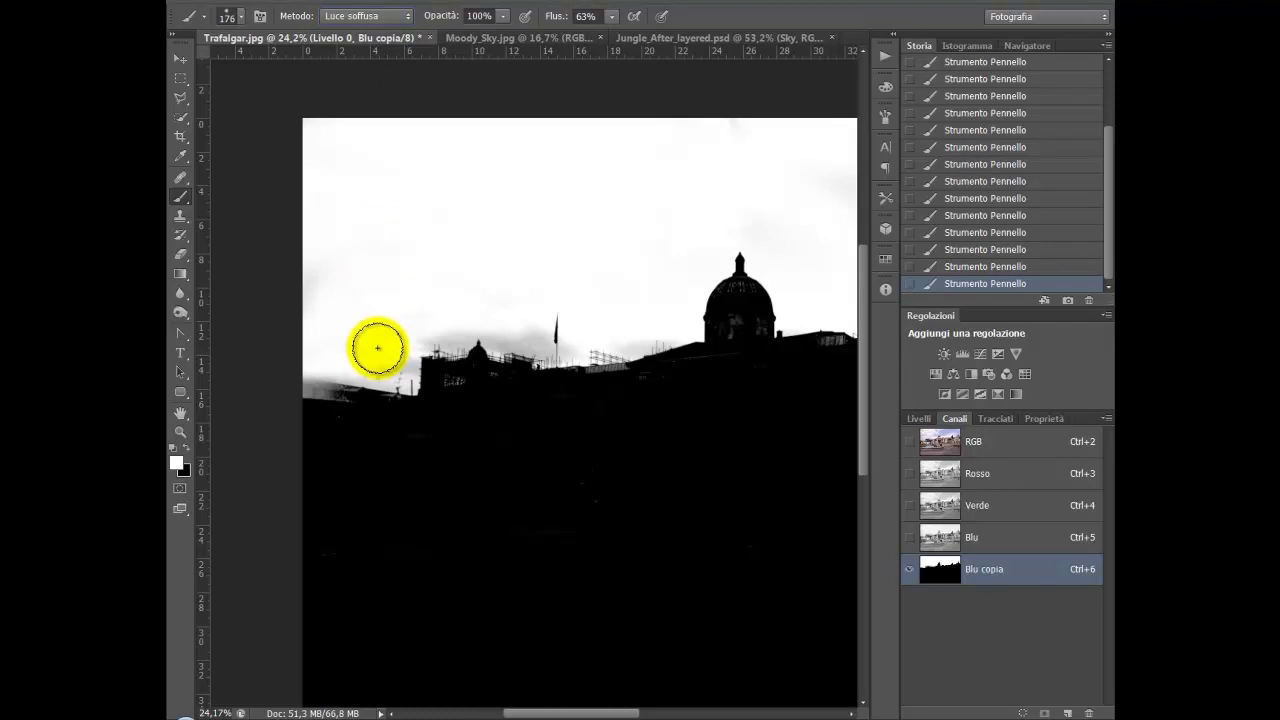
- Lighten the grey sky above the building edge toward the flag
drag(377, 341, 383, 371)
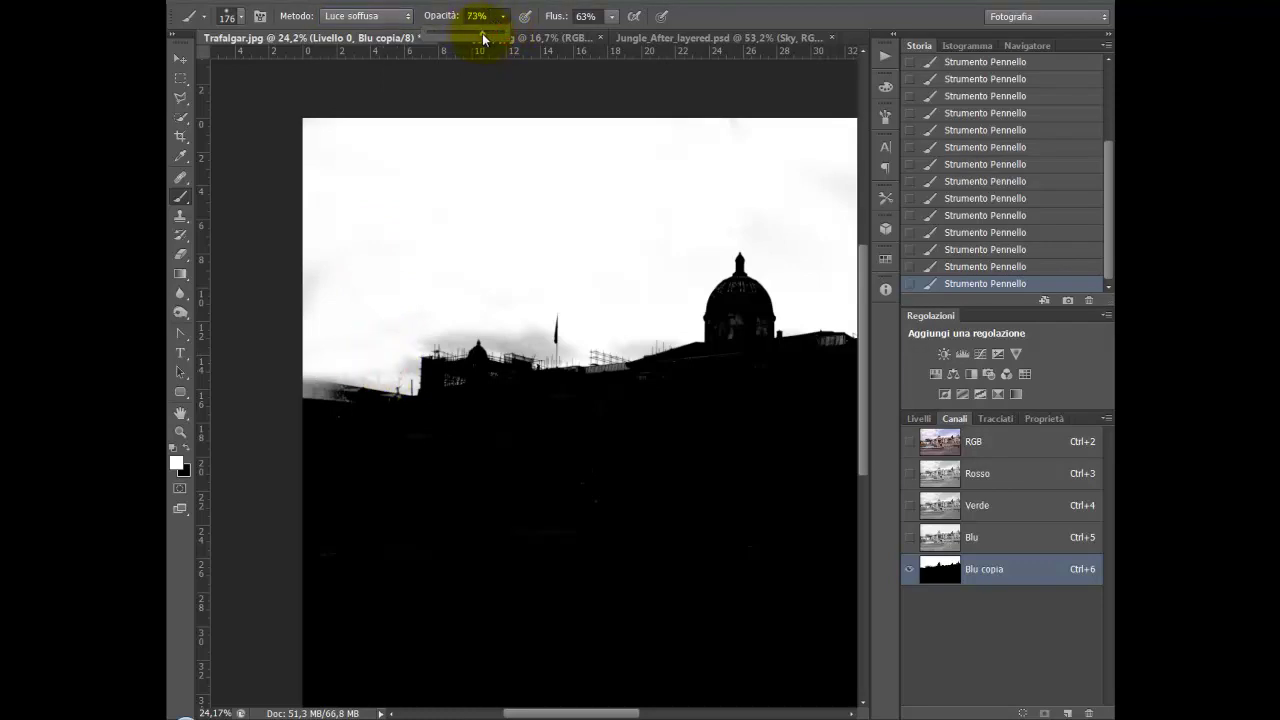
scroll(525, 370, up, 1)
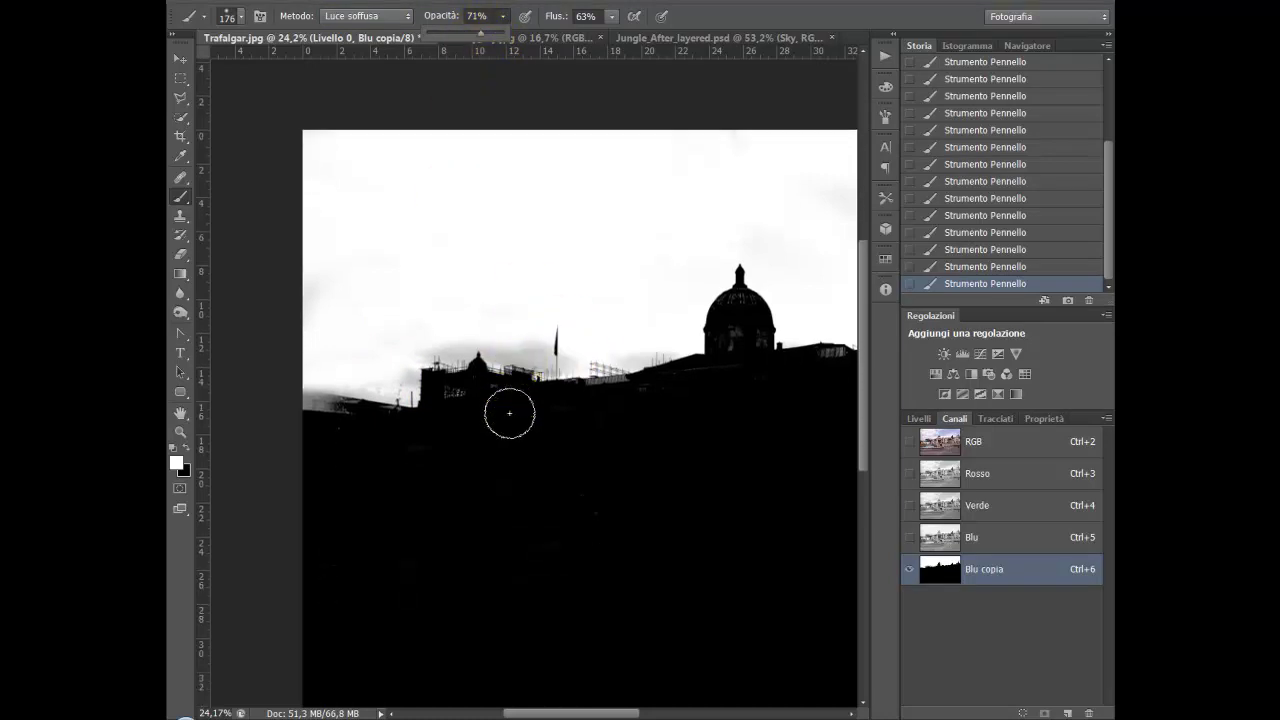
scroll(495, 368, up, 2)
scroll(486, 357, up, 1)
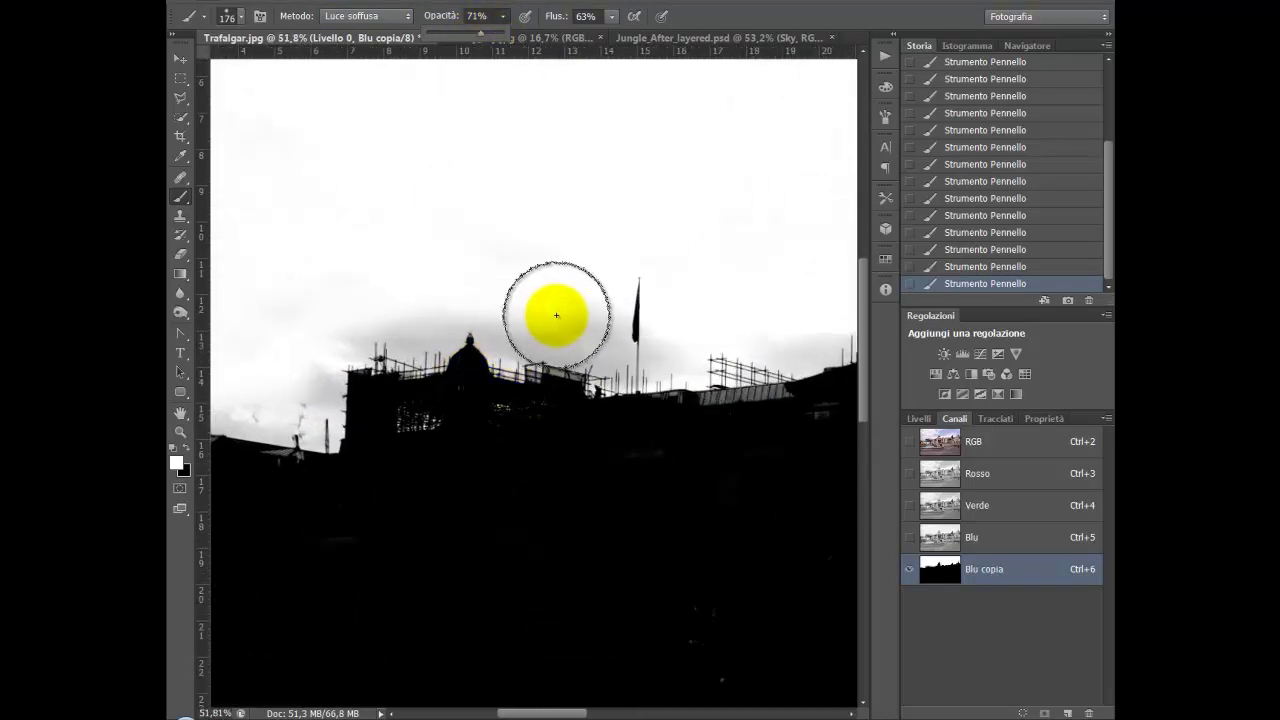
mouse_move(515, 334)
mouse_down()
mouse_move(588, 344)
mouse_move(603, 323)
mouse_move(336, 349)
mouse_move(391, 345)
mouse_move(430, 322)
mouse_move(596, 360)
mouse_move(657, 347)
mouse_up()
- Shrink the brush to 68 px and lighten the skyline sky around the scaffolding
drag(779, 354, 768, 344)
mouse_move(723, 306)
mouse_down()
mouse_move(716, 318)
mouse_move(709, 306)
mouse_up()
mouse_move(771, 349)
mouse_down()
mouse_move(808, 357)
mouse_move(763, 349)
mouse_move(559, 377)
mouse_move(623, 375)
mouse_up()
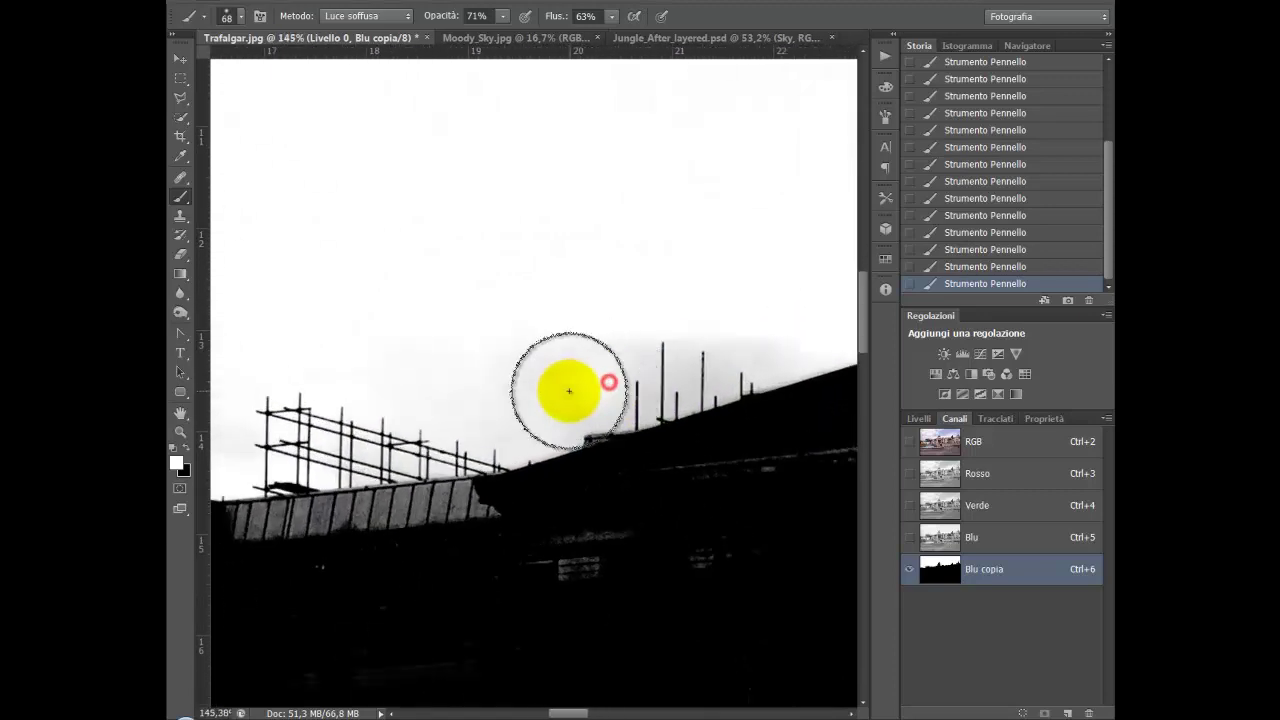
drag(424, 397, 534, 426)
mouse_move(586, 380)
mouse_down()
mouse_move(652, 374)
mouse_move(666, 337)
mouse_move(686, 366)
mouse_move(757, 357)
mouse_move(780, 370)
mouse_move(572, 360)
mouse_up()
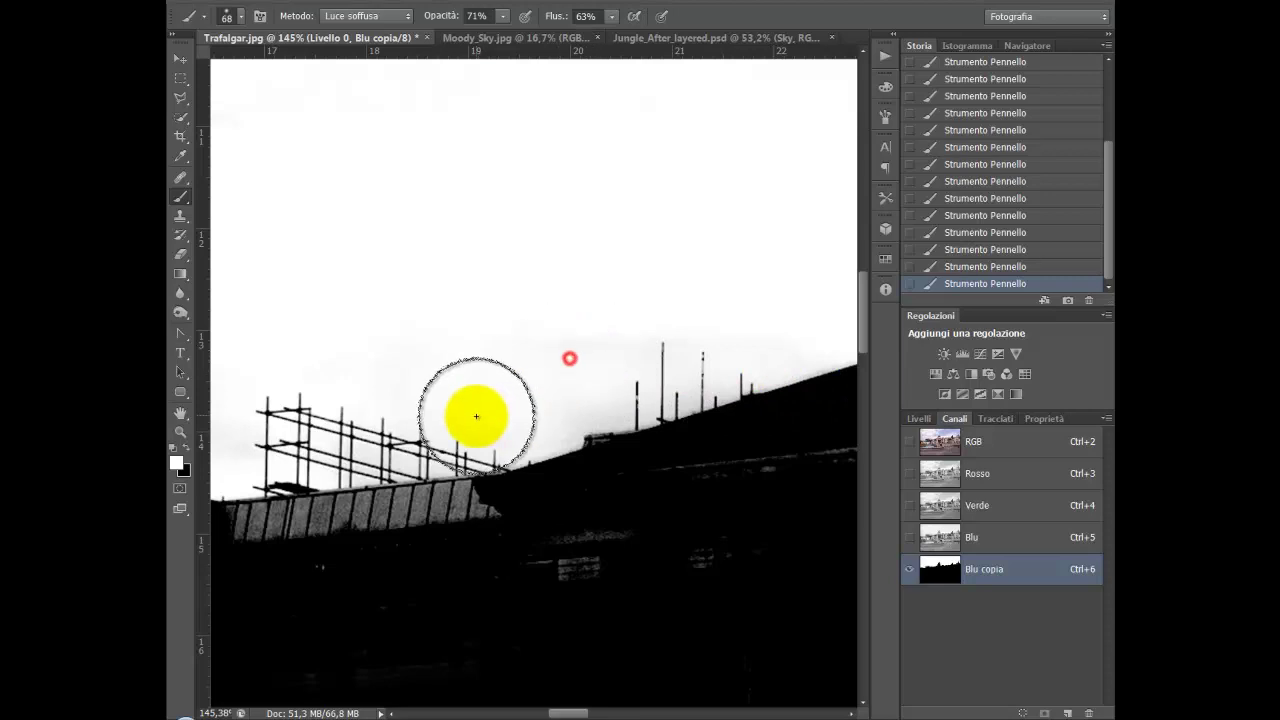
mouse_move(590, 412)
mouse_down()
mouse_move(407, 411)
mouse_move(672, 374)
mouse_up()
mouse_move(425, 366)
mouse_down()
mouse_move(485, 396)
mouse_move(423, 406)
mouse_move(402, 371)
mouse_move(357, 371)
mouse_move(714, 409)
mouse_up()
mouse_move(503, 403)
mouse_down()
mouse_move(429, 323)
mouse_move(586, 314)
mouse_move(523, 354)
mouse_up()
- Lighten the grey sky near the chimney and along the left roofline
mouse_move(400, 358)
mouse_down()
mouse_move(370, 355)
mouse_move(674, 277)
mouse_up()
mouse_move(384, 436)
mouse_down()
mouse_move(467, 395)
mouse_move(500, 343)
mouse_move(424, 407)
mouse_move(481, 503)
mouse_up()
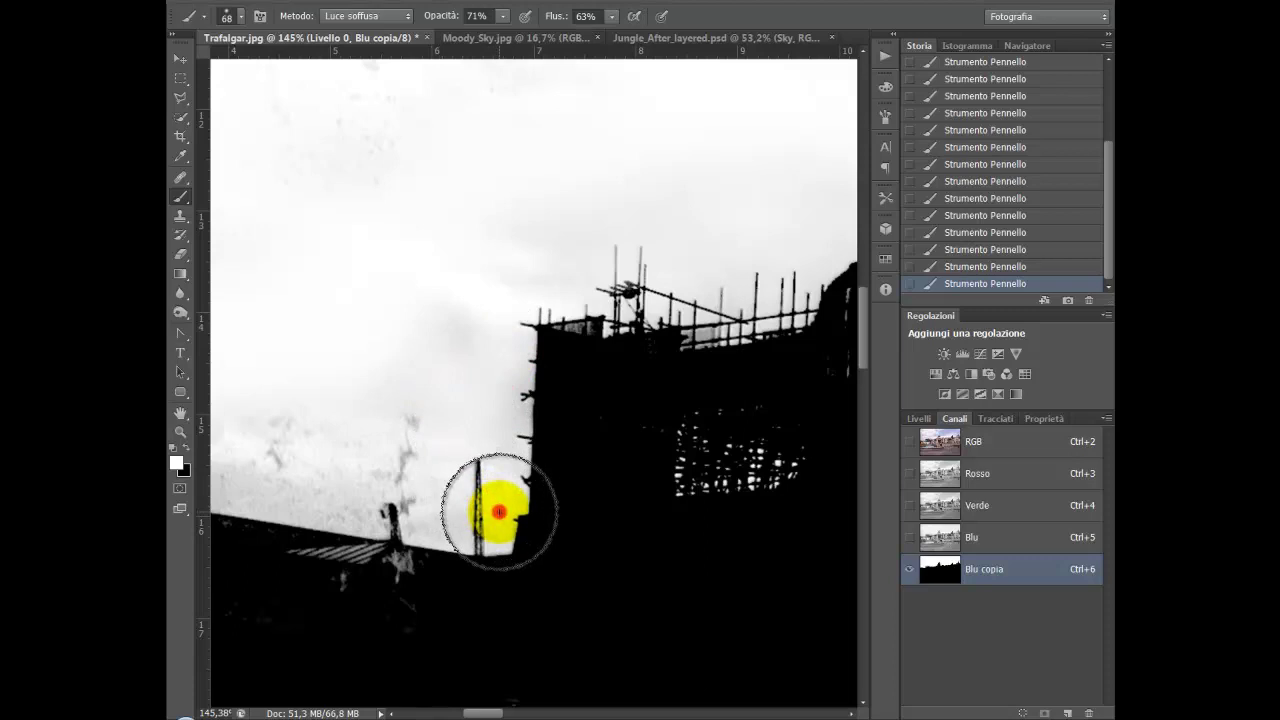
drag(404, 525, 421, 525)
mouse_move(334, 497)
mouse_down()
mouse_move(255, 463)
mouse_move(481, 493)
mouse_up()
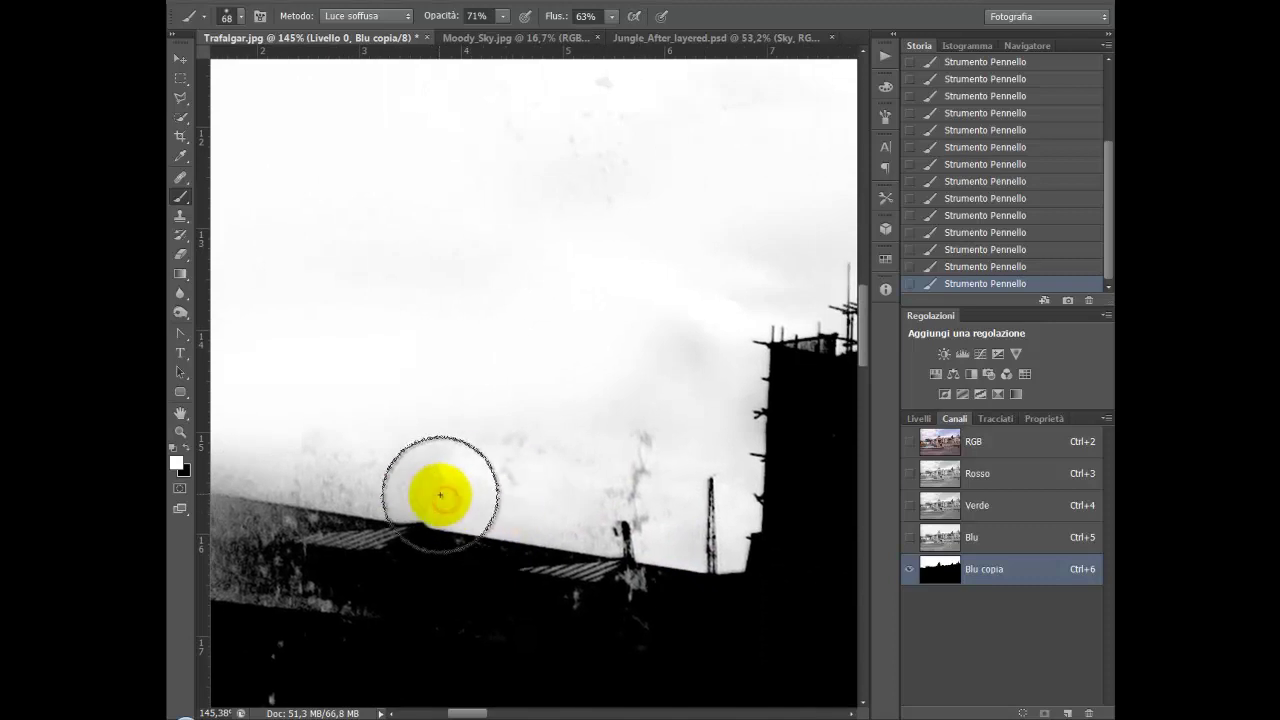
mouse_move(402, 477)
mouse_down()
mouse_move(349, 486)
mouse_move(333, 460)
mouse_move(446, 460)
mouse_up()
click(571, 474)
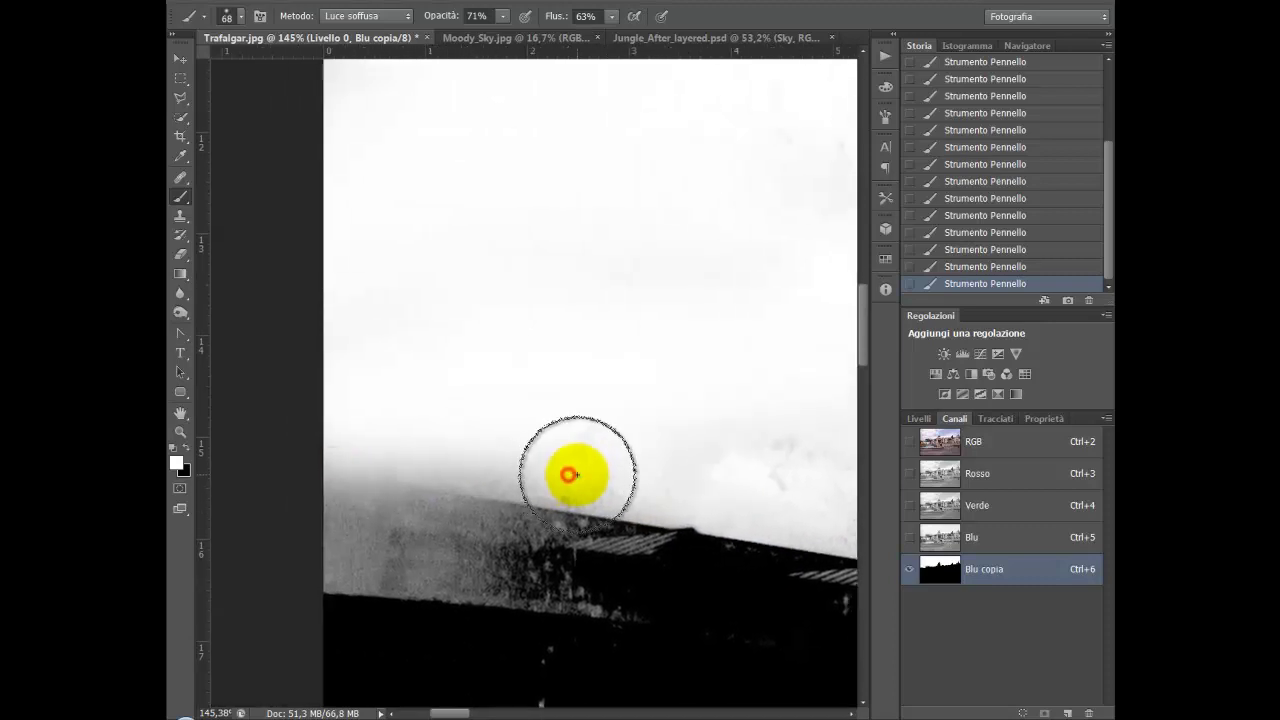
drag(568, 474, 451, 449)
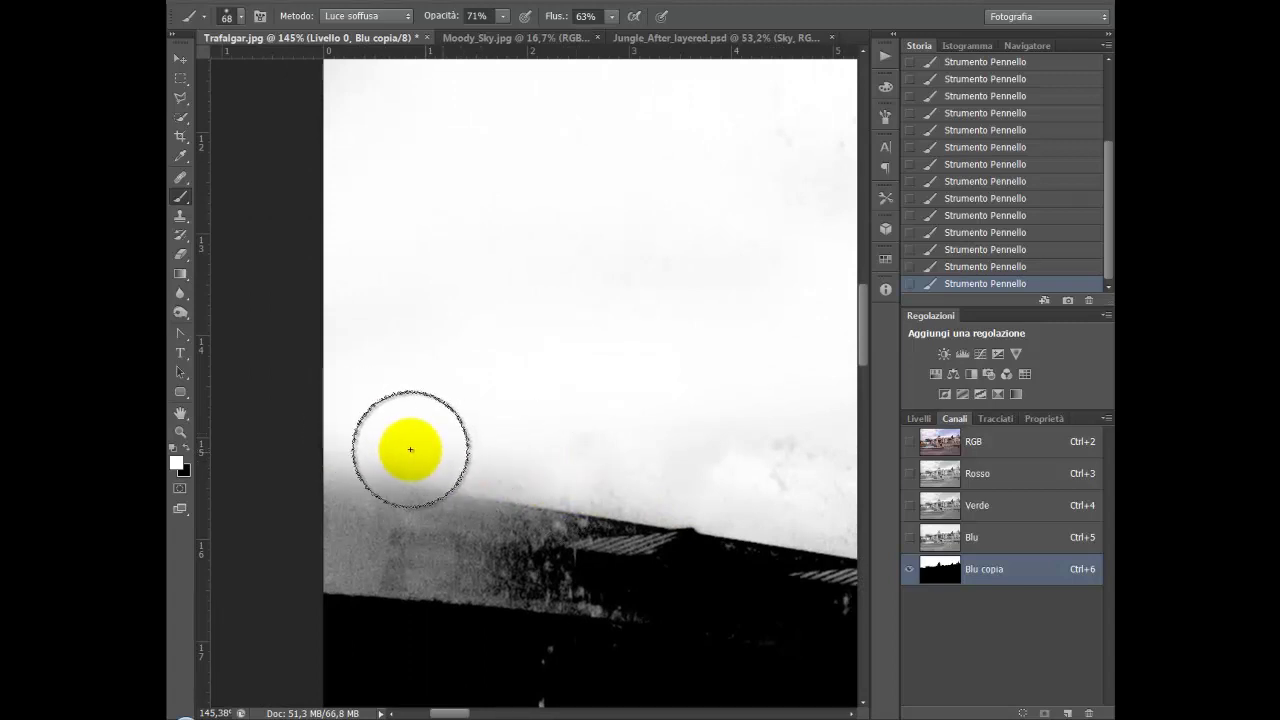
mouse_move(726, 449)
mouse_down()
mouse_move(591, 431)
mouse_move(450, 458)
mouse_move(465, 438)
mouse_move(537, 444)
mouse_move(654, 406)
mouse_move(654, 431)
mouse_move(477, 440)
mouse_move(501, 446)
mouse_up()
- Switch to black and darken the grey band and speckles along the roofline and left edge
click(185, 449)
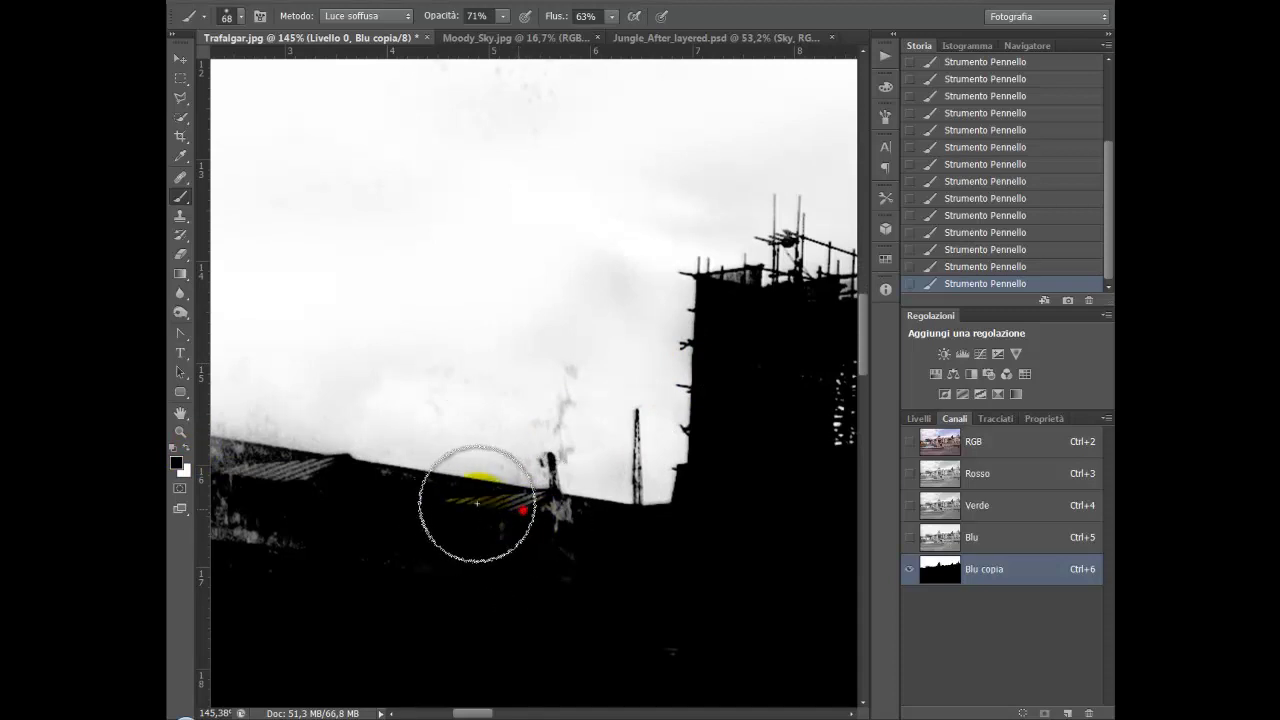
drag(470, 502, 559, 517)
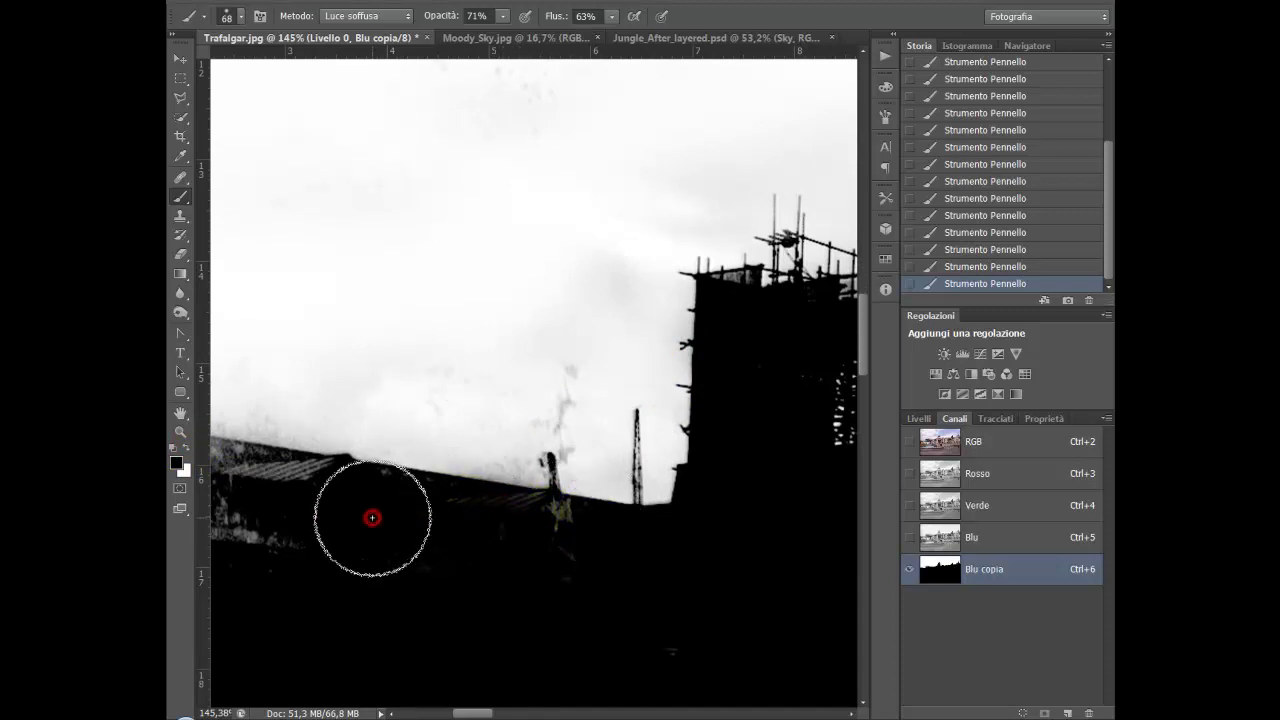
drag(366, 543, 668, 552)
click(506, 504)
mouse_move(491, 494)
mouse_down()
mouse_move(377, 529)
mouse_move(486, 528)
mouse_up()
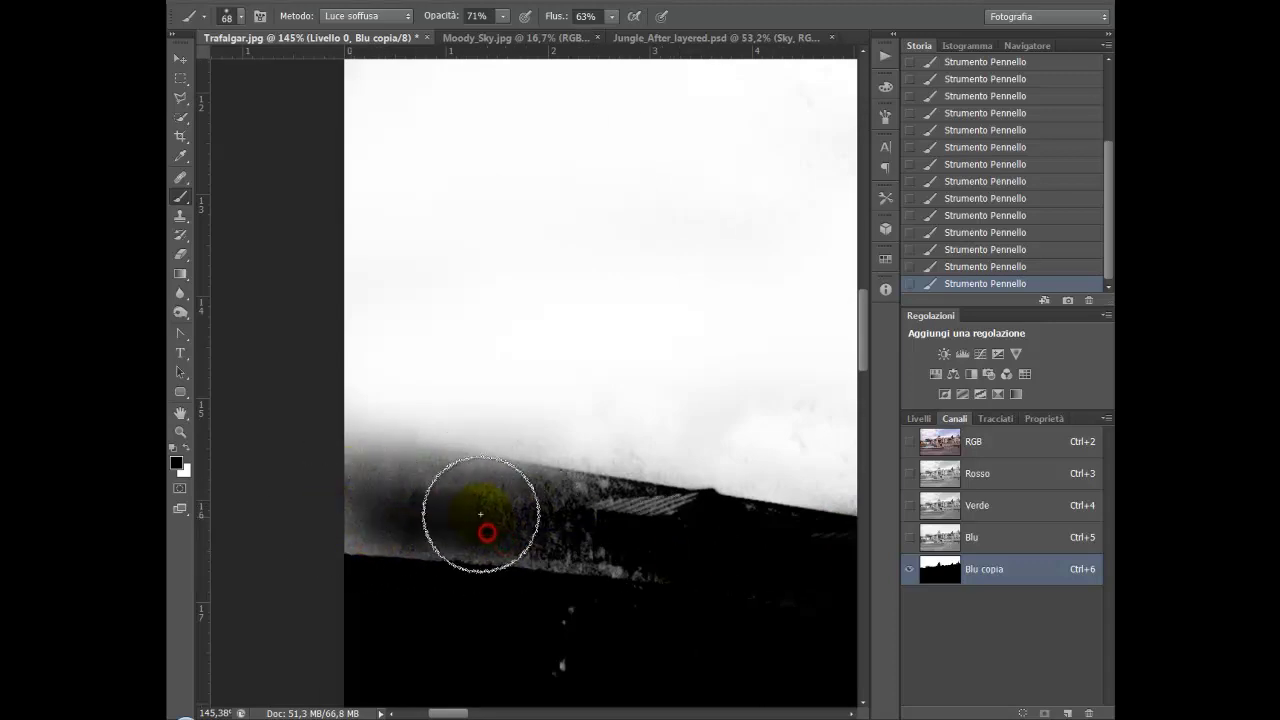
drag(363, 491, 429, 497)
click(654, 584)
click(737, 531)
mouse_move(603, 514)
mouse_down()
mouse_move(523, 496)
mouse_move(603, 486)
mouse_move(457, 460)
mouse_move(403, 476)
mouse_move(329, 471)
mouse_move(329, 549)
mouse_up()
mouse_move(568, 666)
mouse_down()
mouse_move(500, 523)
mouse_move(523, 458)
mouse_up()
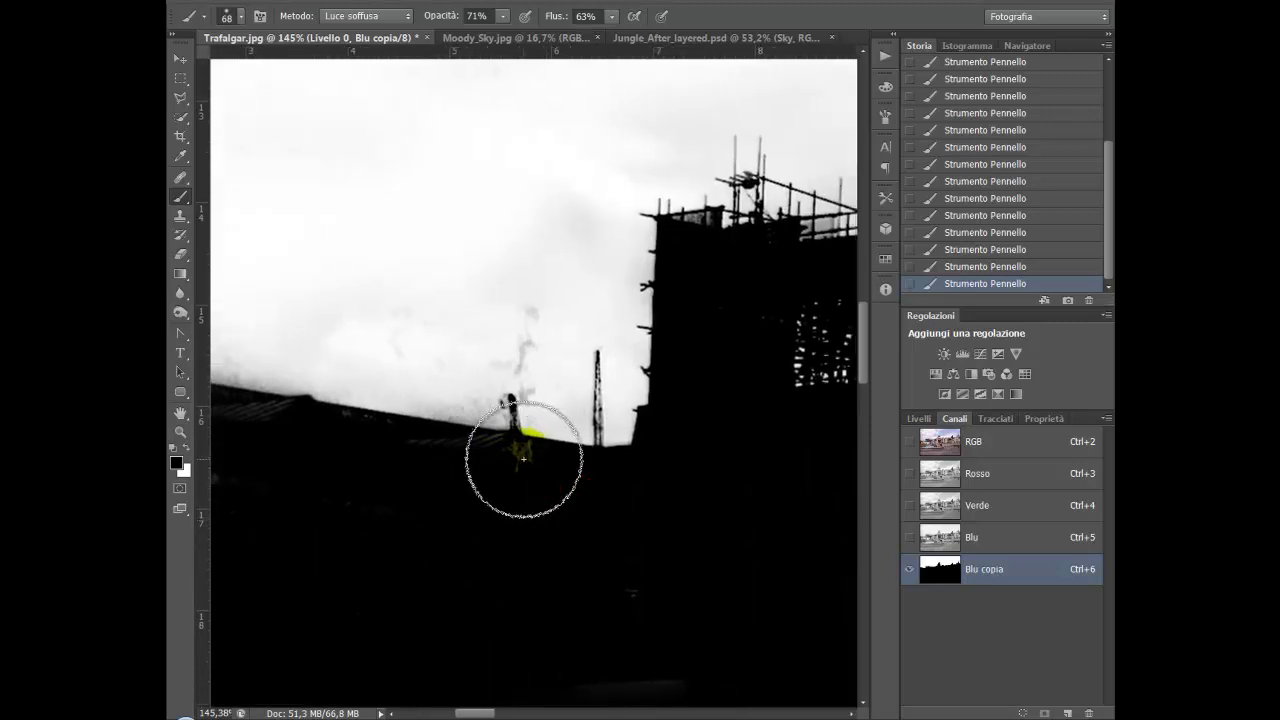
scroll(523, 458, right, 5)
drag(726, 337, 654, 366)
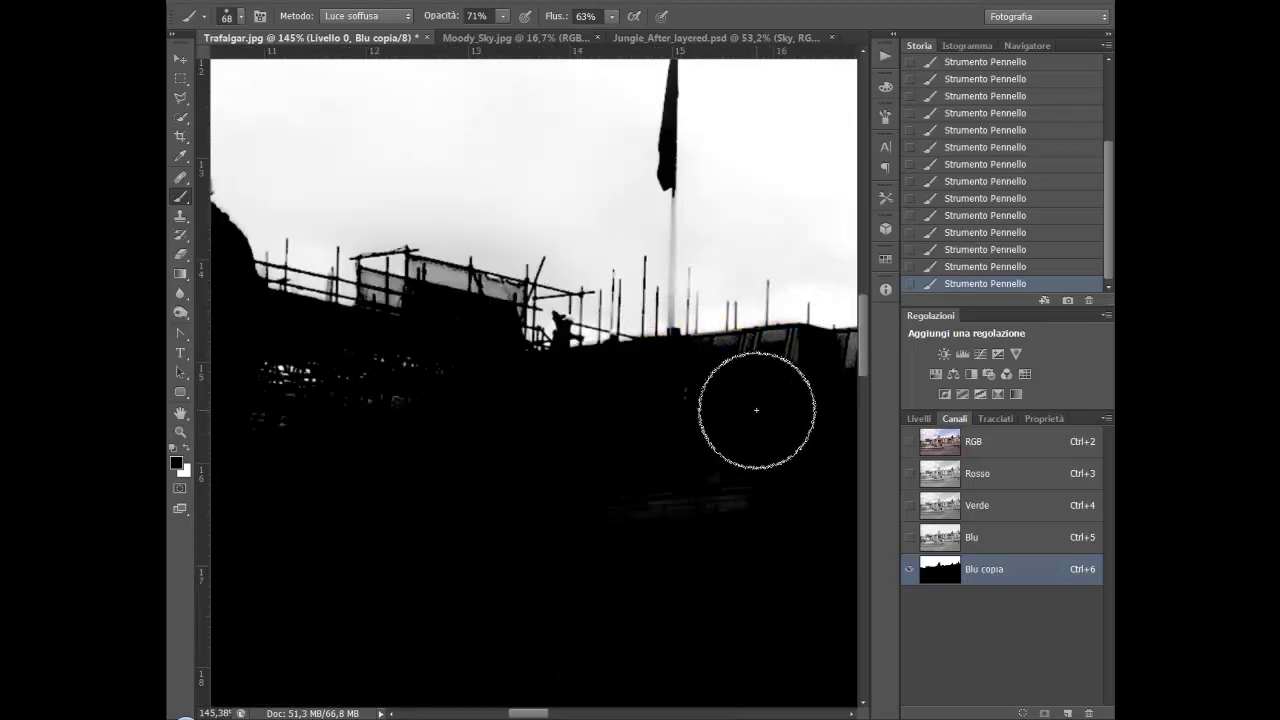
- Set the brush to Colore brucia and burn the roofline dark
click(377, 20)
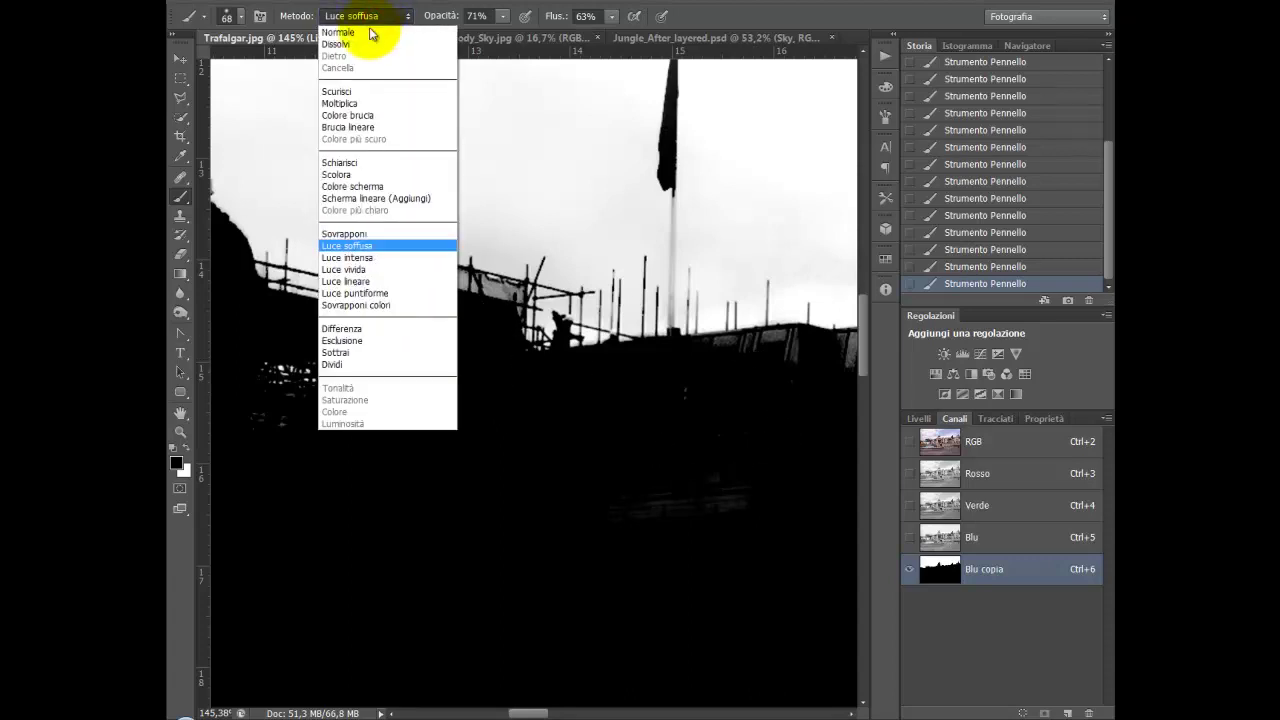
click(372, 116)
mouse_move(793, 391)
mouse_down()
mouse_move(460, 440)
mouse_move(578, 401)
mouse_move(586, 489)
mouse_up()
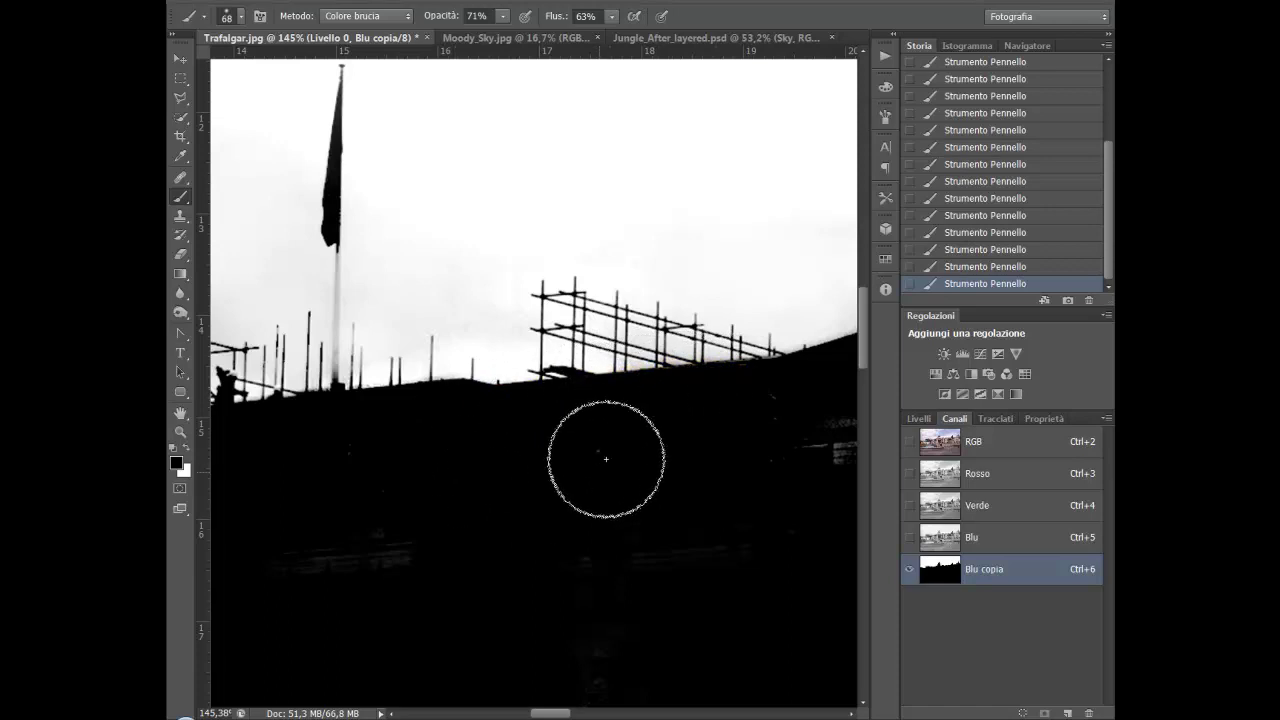
drag(671, 462, 335, 508)
click(506, 376)
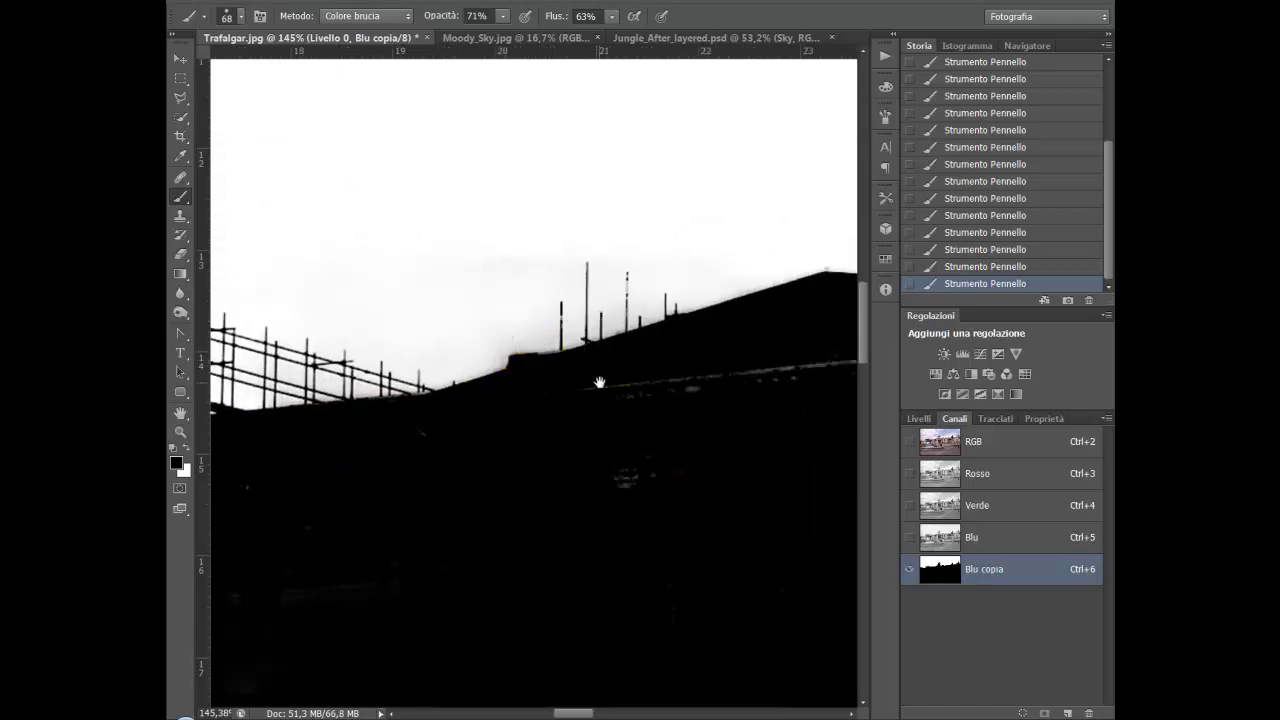
drag(599, 383, 735, 384)
click(724, 384)
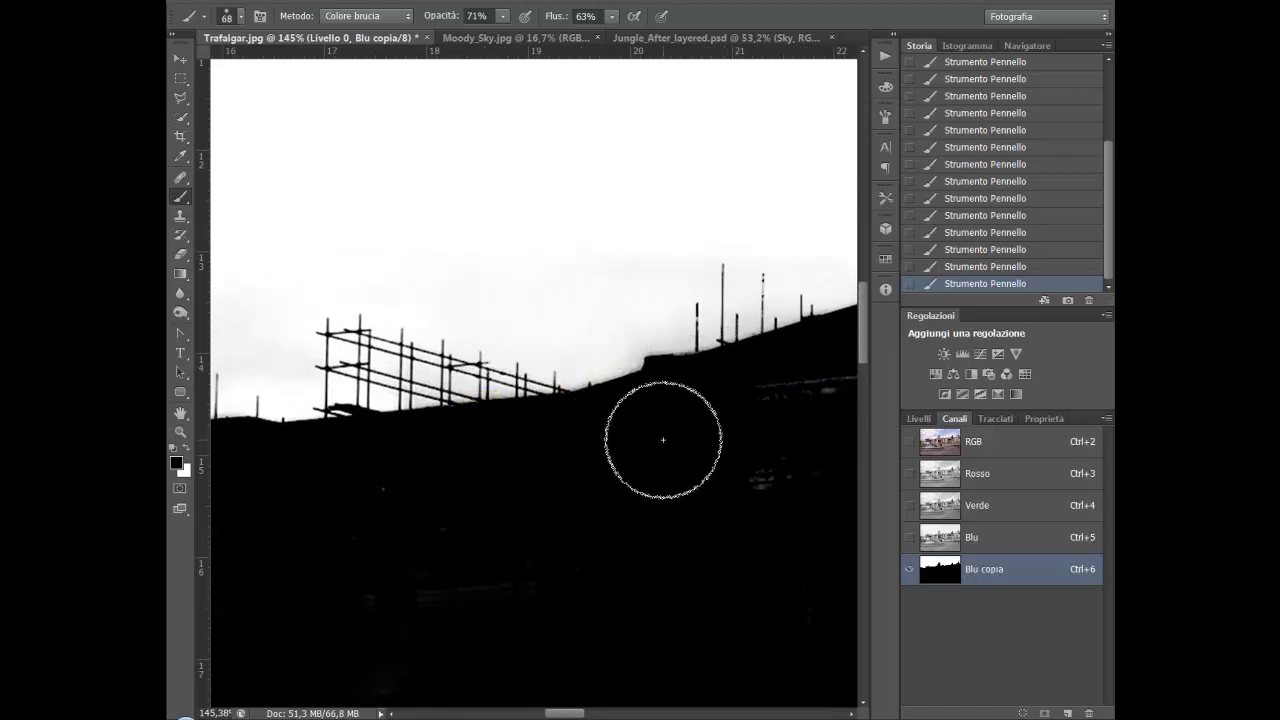
- Burn the wall, dome drum detail and dome window streaks black
drag(665, 444, 305, 537)
click(391, 489)
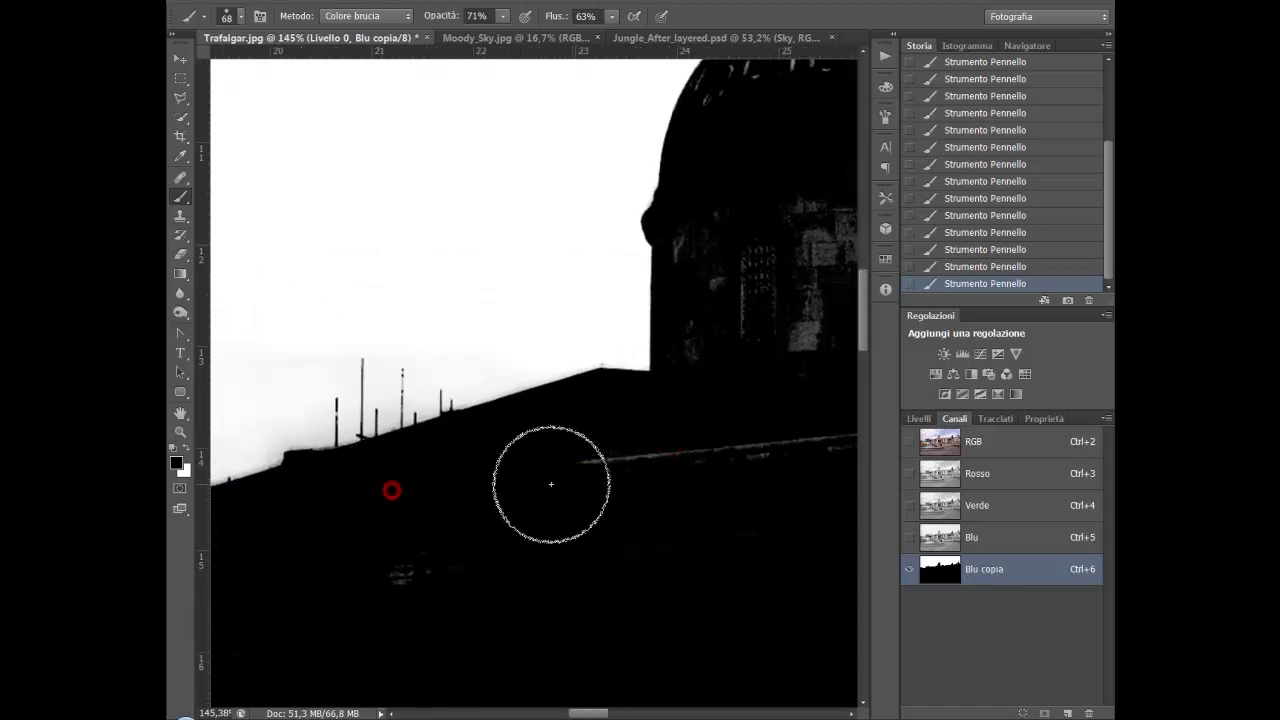
mouse_move(587, 455)
mouse_down()
mouse_move(635, 459)
mouse_move(400, 500)
mouse_up()
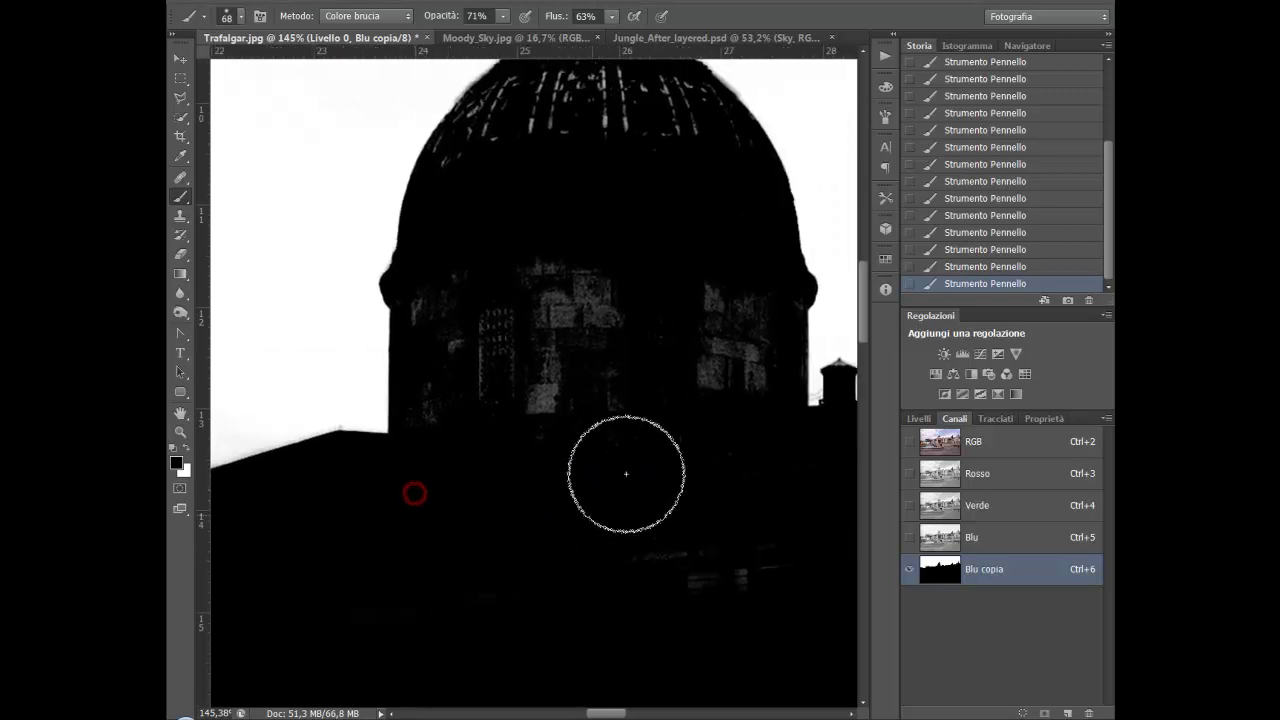
drag(588, 340, 443, 346)
mouse_move(666, 349)
mouse_down()
mouse_move(720, 297)
mouse_move(740, 345)
mouse_up()
drag(614, 343, 603, 629)
mouse_move(577, 458)
mouse_down()
mouse_move(577, 400)
mouse_move(557, 377)
mouse_move(471, 391)
mouse_move(429, 443)
mouse_up()
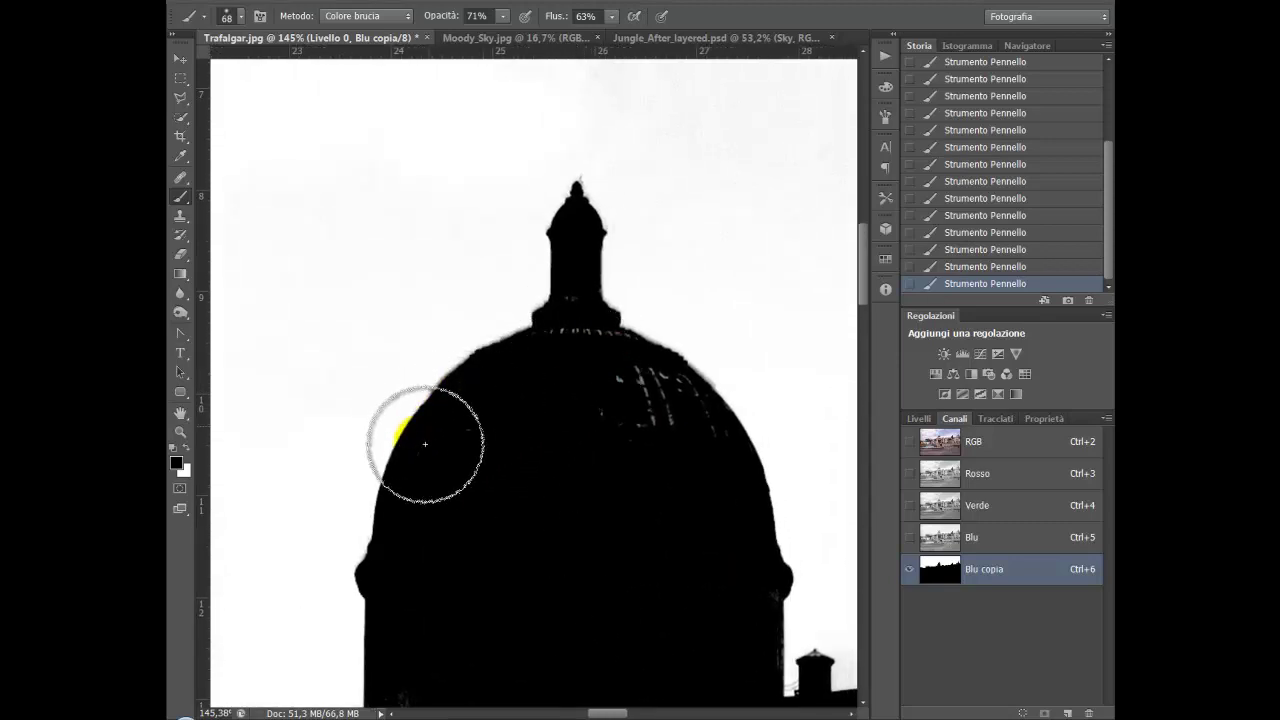
mouse_move(616, 388)
mouse_down()
mouse_move(653, 402)
mouse_move(571, 323)
mouse_move(586, 343)
mouse_move(606, 337)
mouse_up()
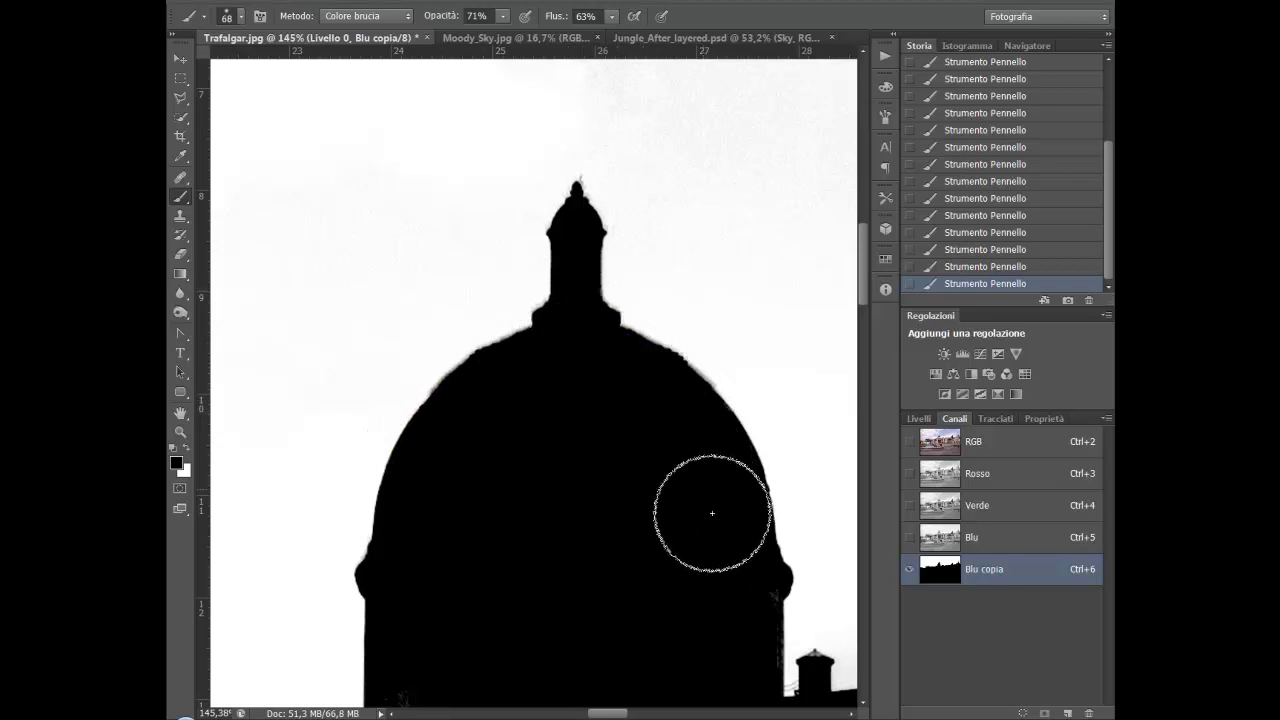
- Burn the grey chimney shapes and columns by the rooftop railings black
drag(635, 516, 455, 181)
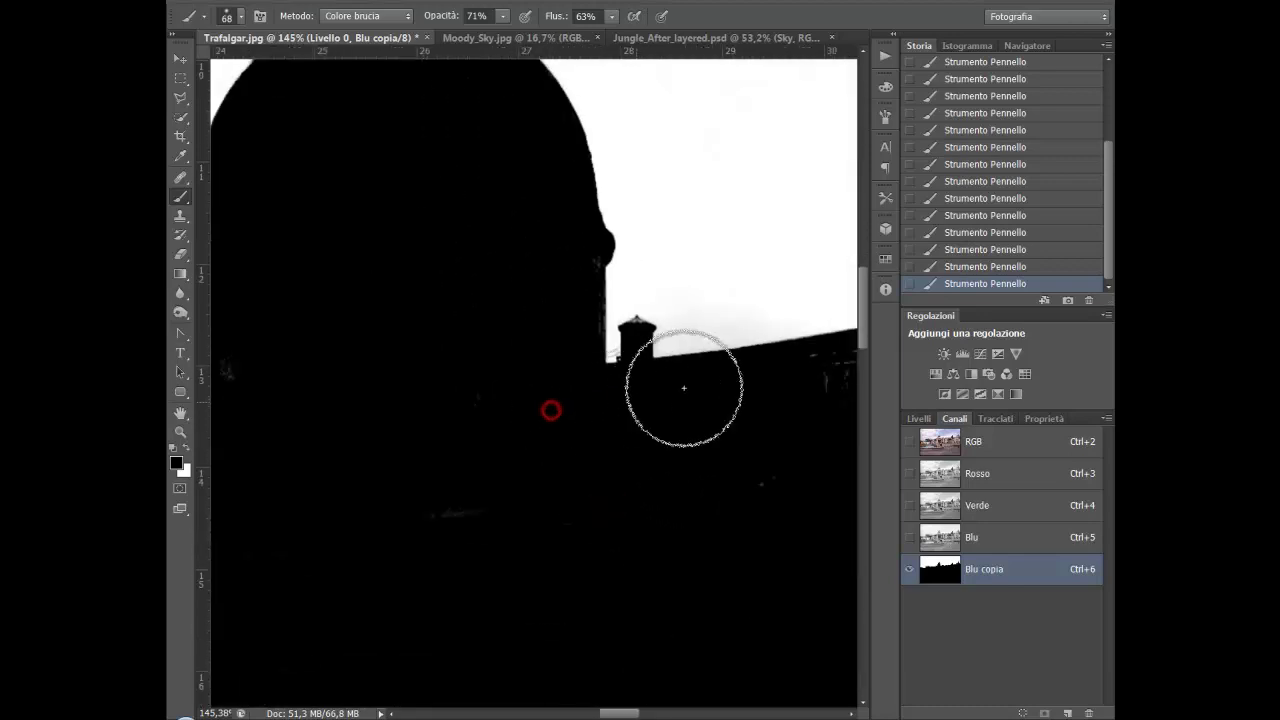
drag(586, 491, 194, 556)
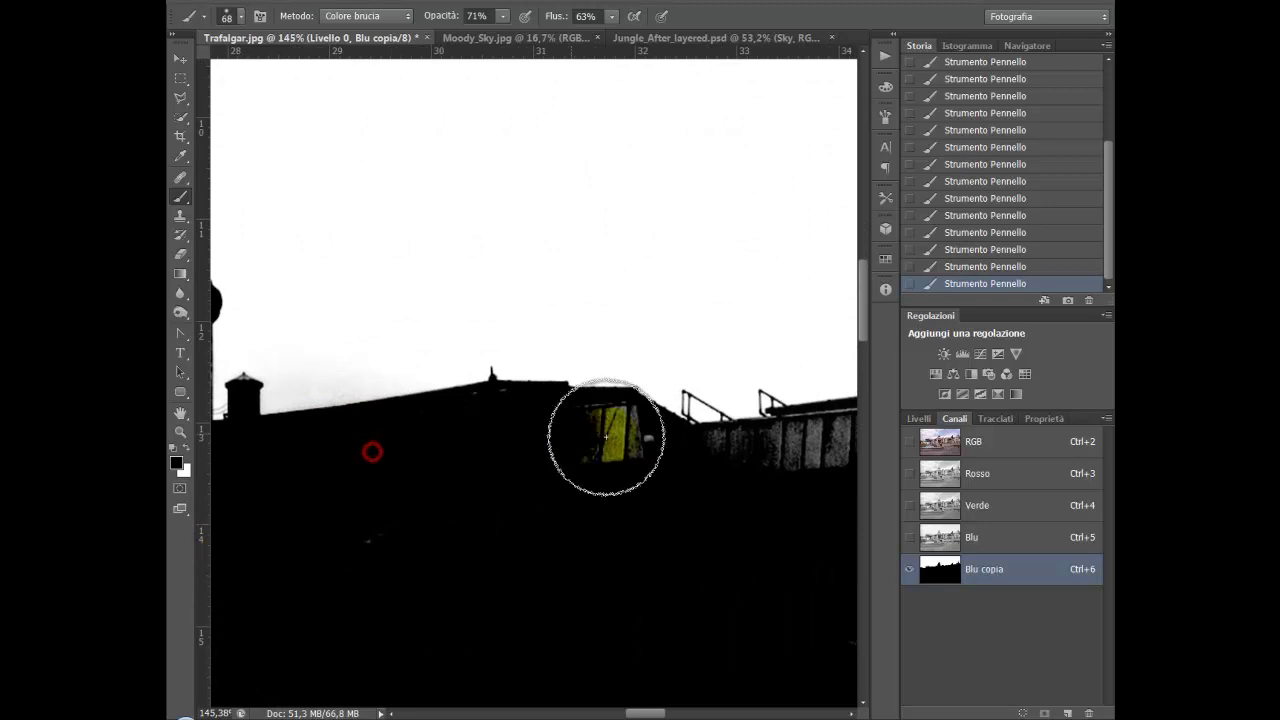
drag(609, 450, 712, 456)
drag(682, 517, 297, 542)
mouse_move(366, 483)
mouse_down()
mouse_move(480, 471)
mouse_move(460, 460)
mouse_move(763, 434)
mouse_move(724, 442)
mouse_up()
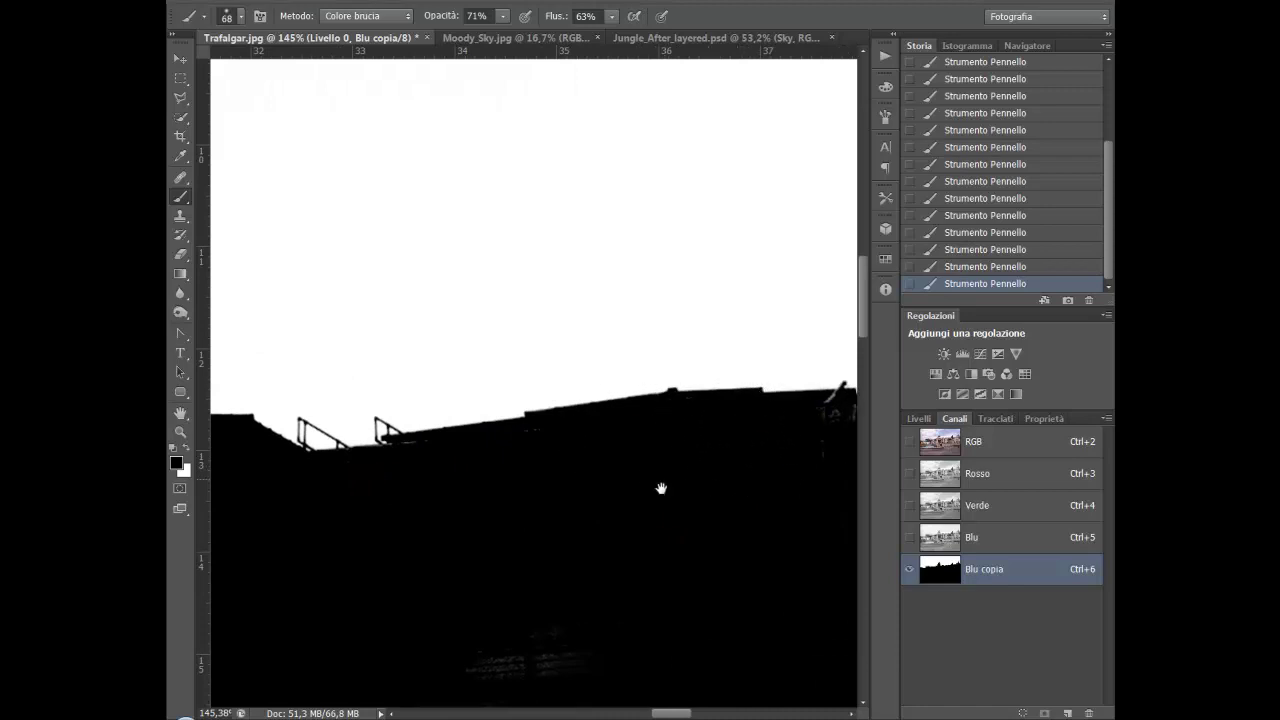
scroll(520, 300, down, 3)
click(346, 20)
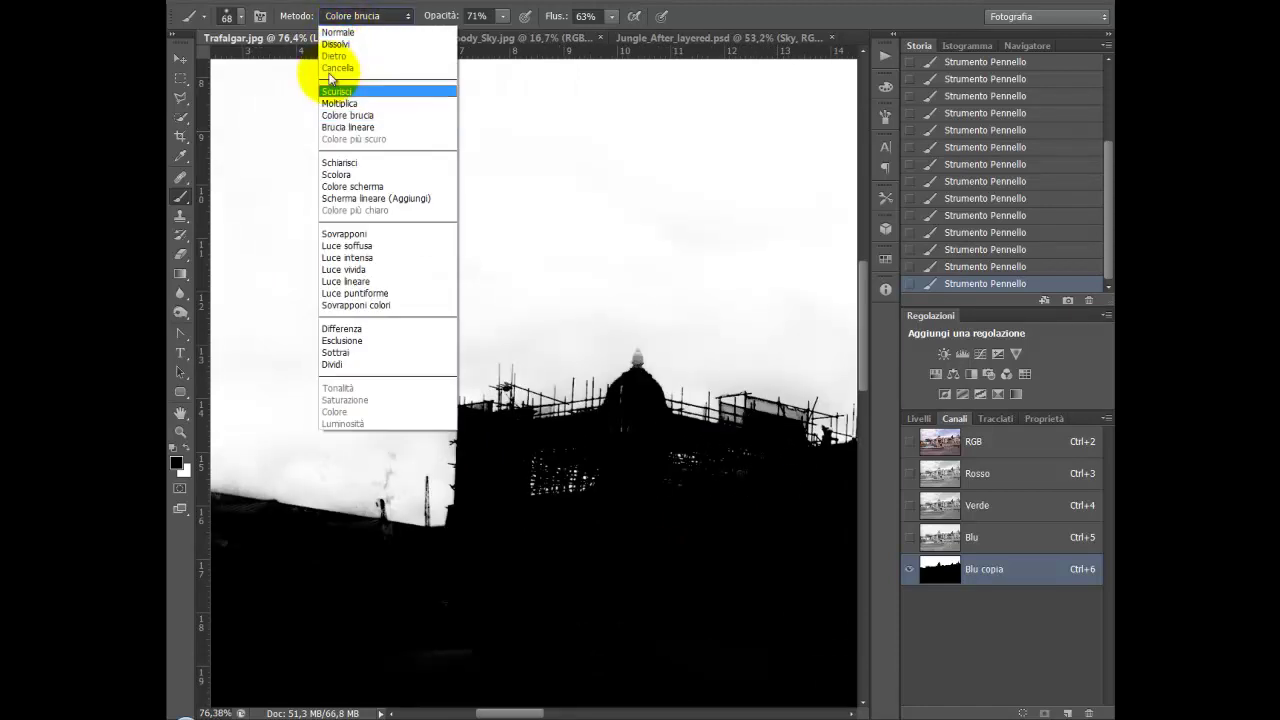
- Switch the brush to Colore scherma and lighten the grey clouds beside the buildings
click(339, 187)
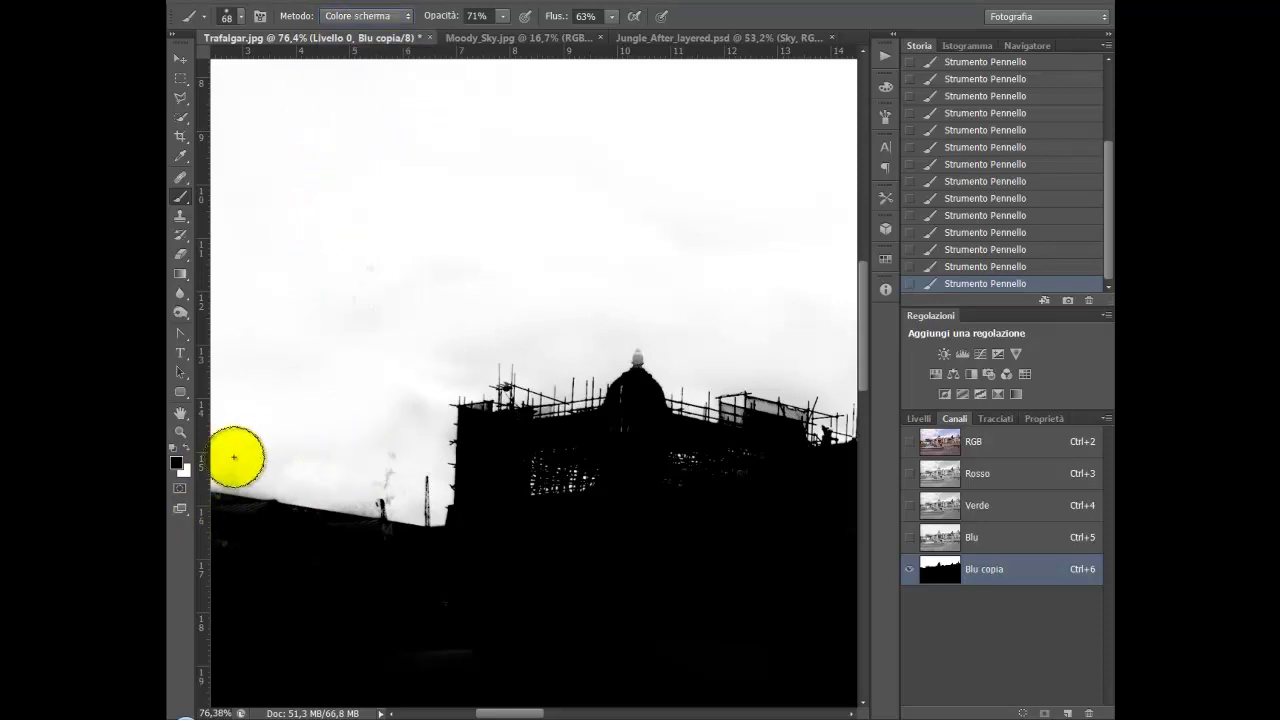
drag(409, 437, 366, 457)
click(370, 459)
drag(393, 405, 429, 440)
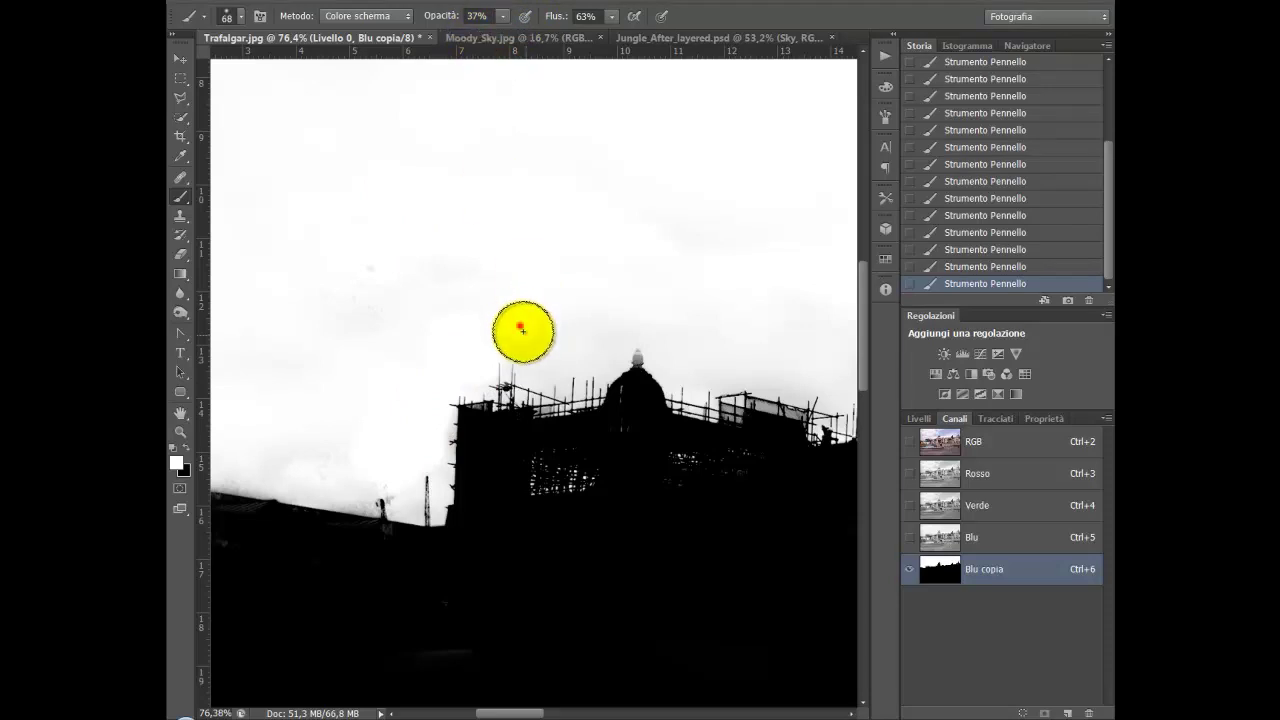
- At 37% opacity, lighten the dark fringe along the left rooftop and the roof edge from dome to flag
drag(484, 35, 505, 352)
click(486, 378)
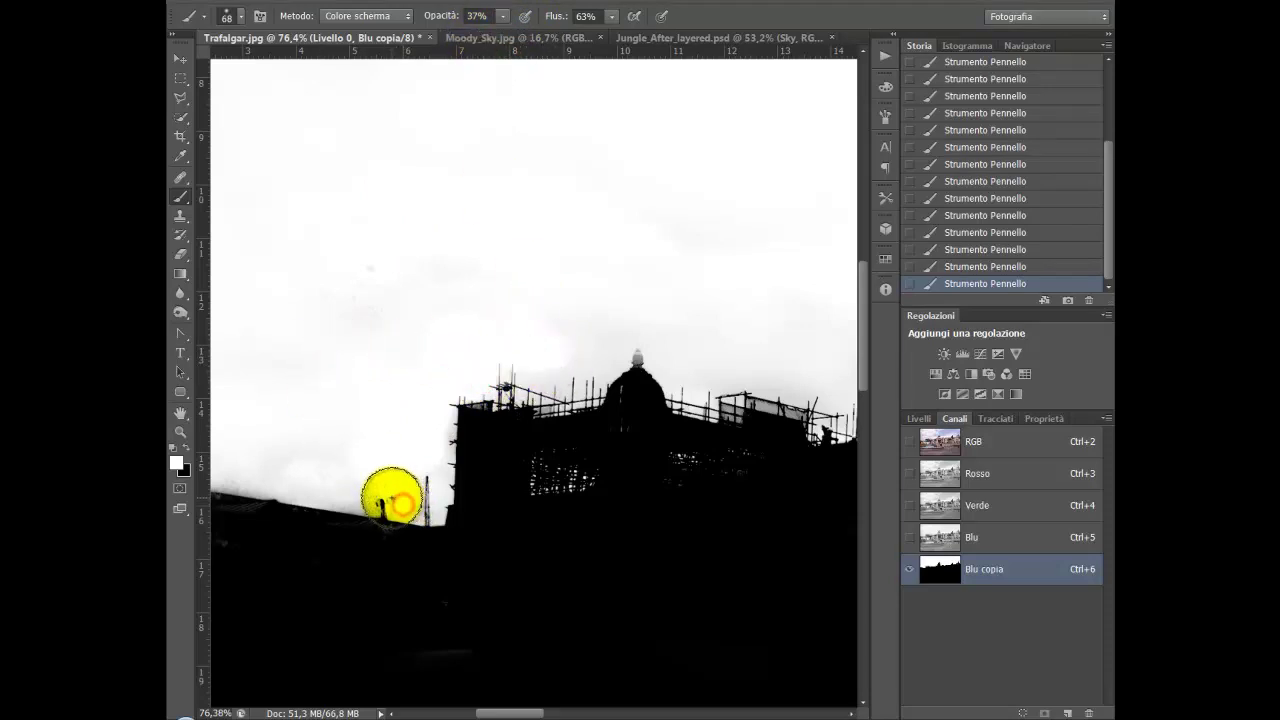
click(410, 511)
click(366, 503)
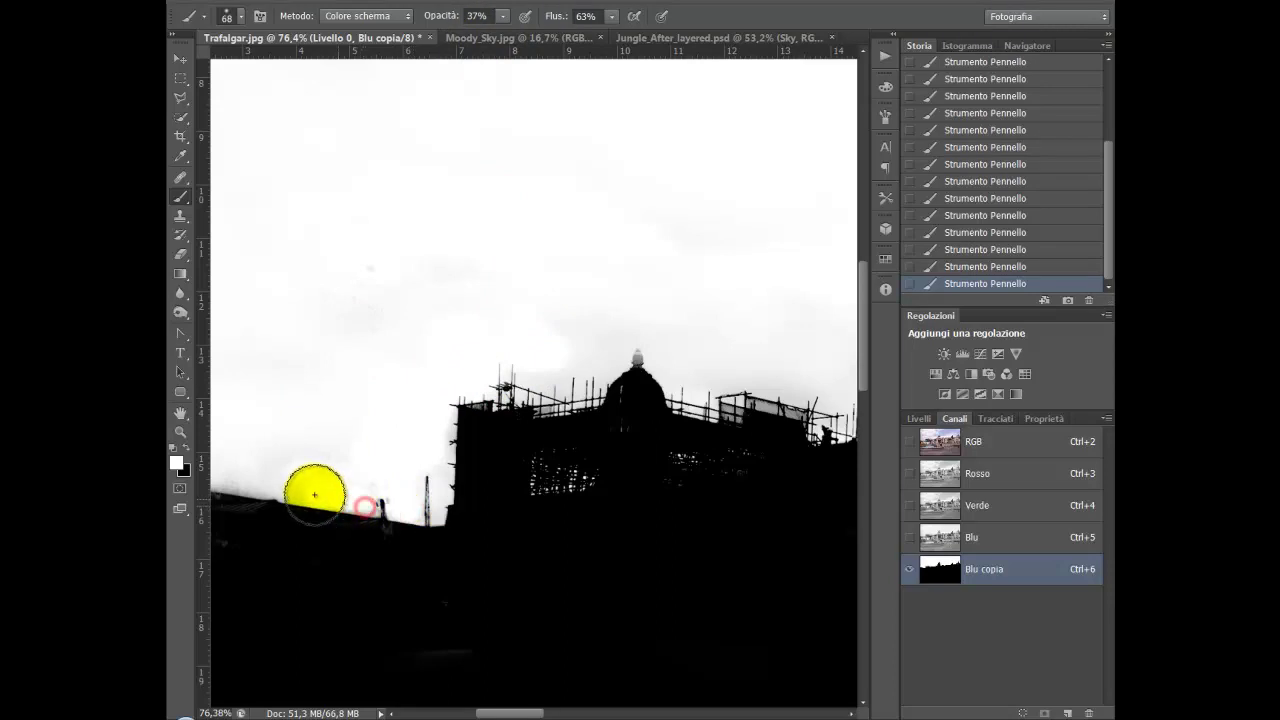
click(343, 461)
mouse_move(225, 467)
mouse_down()
mouse_move(245, 483)
mouse_move(305, 487)
mouse_up()
drag(394, 466, 417, 468)
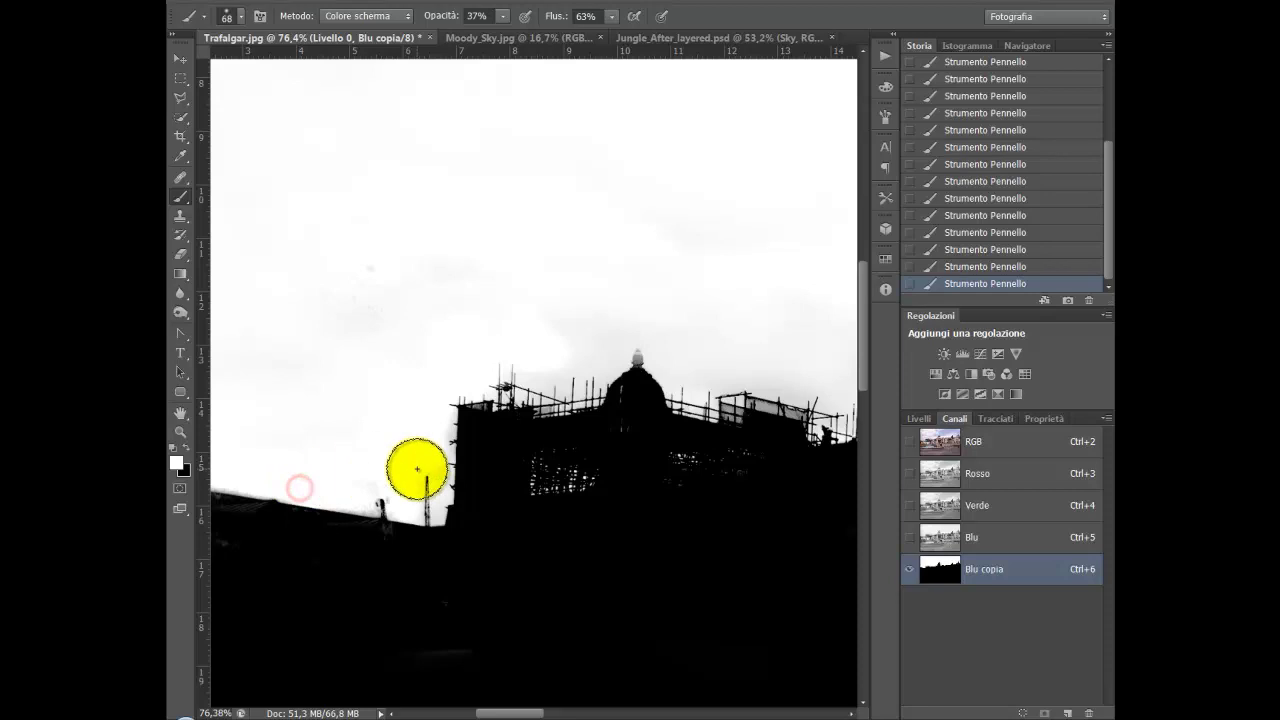
mouse_move(443, 413)
mouse_down()
mouse_move(408, 434)
mouse_move(437, 504)
mouse_up()
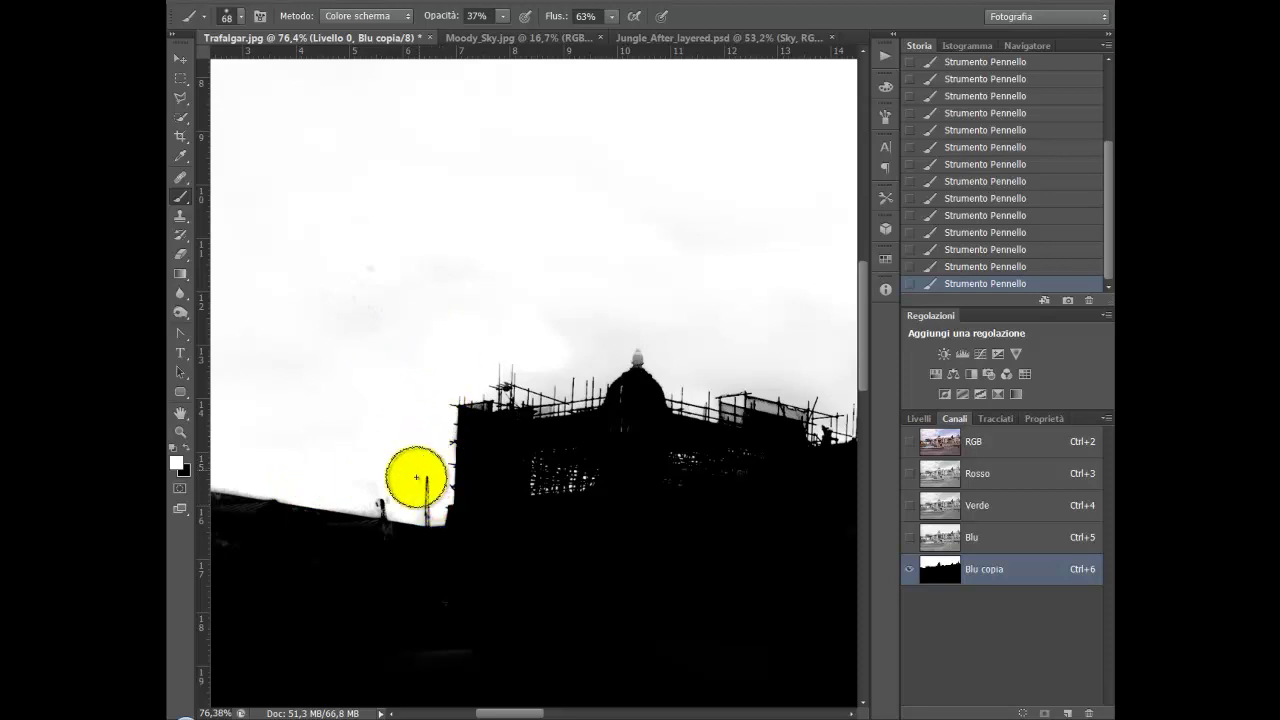
mouse_move(386, 380)
mouse_down()
mouse_move(377, 406)
mouse_move(363, 386)
mouse_move(423, 371)
mouse_up()
mouse_move(423, 371)
mouse_down()
mouse_move(666, 427)
mouse_move(511, 397)
mouse_move(577, 371)
mouse_move(535, 337)
mouse_move(723, 423)
mouse_move(606, 443)
mouse_move(607, 492)
mouse_move(558, 342)
mouse_move(655, 466)
mouse_up()
scroll(650, 472, up, 2)
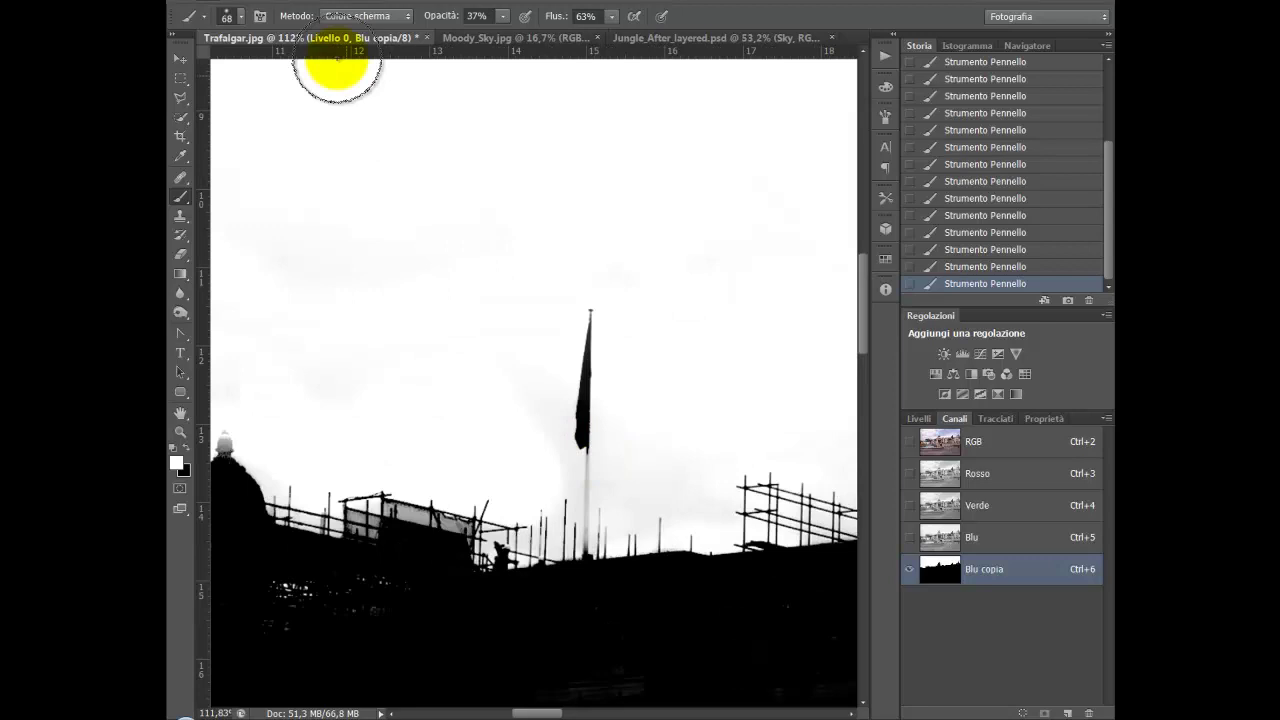
- Switch the brush to Luce soffusa and paint out leftover light near the flag base, scaffolding and dome top
click(366, 16)
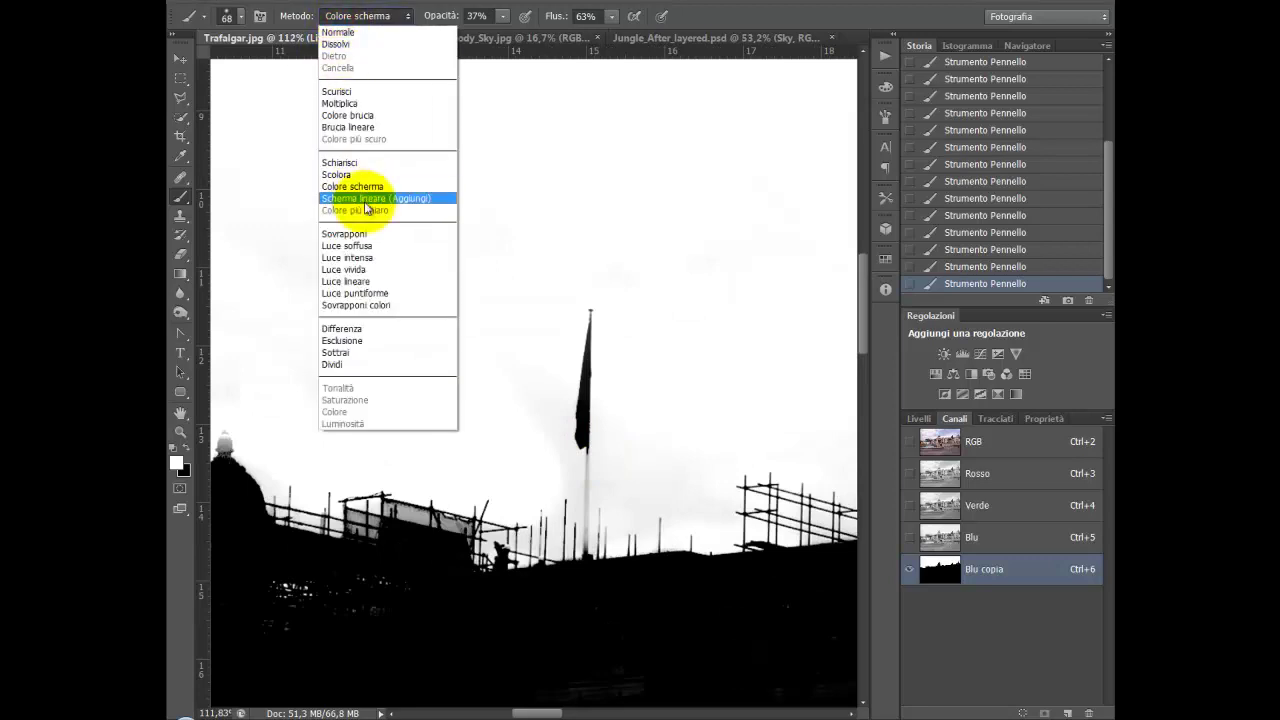
click(368, 245)
mouse_move(591, 543)
mouse_down()
mouse_move(563, 503)
mouse_move(557, 366)
mouse_move(551, 529)
mouse_move(491, 531)
mouse_move(603, 522)
mouse_move(537, 491)
mouse_move(574, 460)
mouse_move(571, 486)
mouse_move(565, 455)
mouse_move(566, 529)
mouse_move(569, 516)
mouse_up()
mouse_move(660, 527)
mouse_down()
mouse_move(726, 508)
mouse_move(686, 514)
mouse_move(697, 508)
mouse_move(809, 514)
mouse_move(757, 523)
mouse_up()
scroll(494, 497, left, 5)
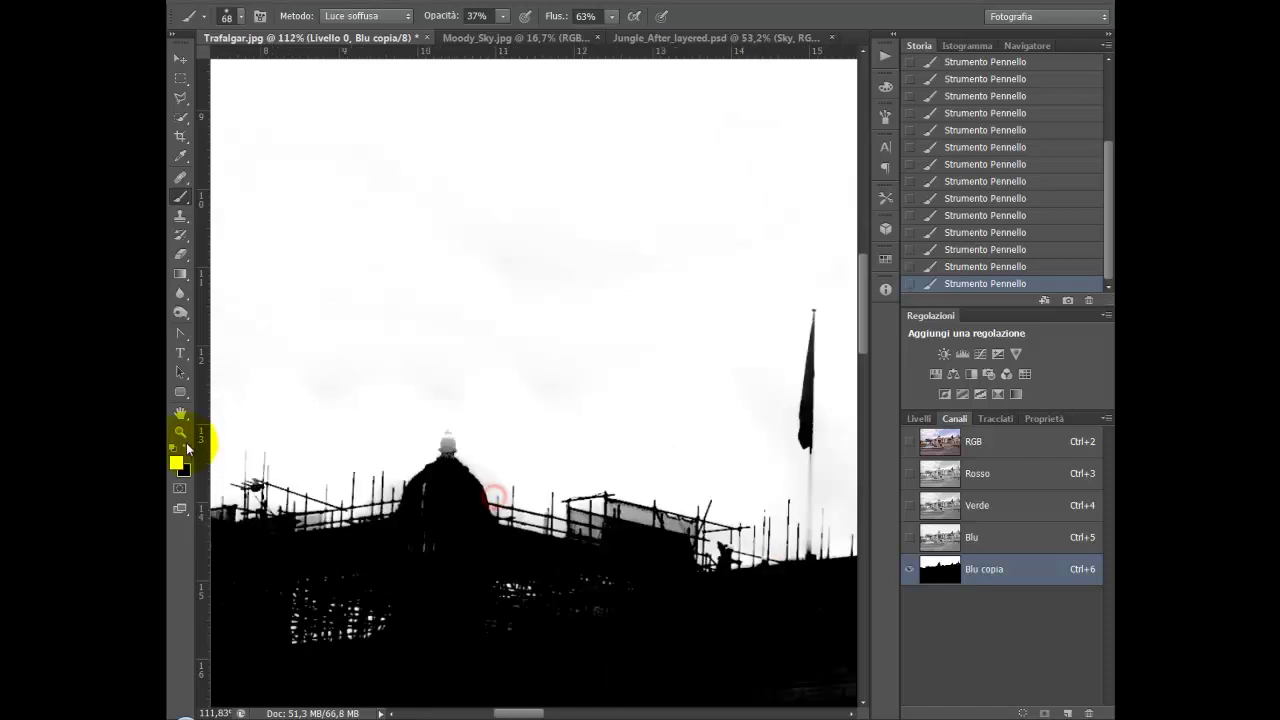
click(448, 432)
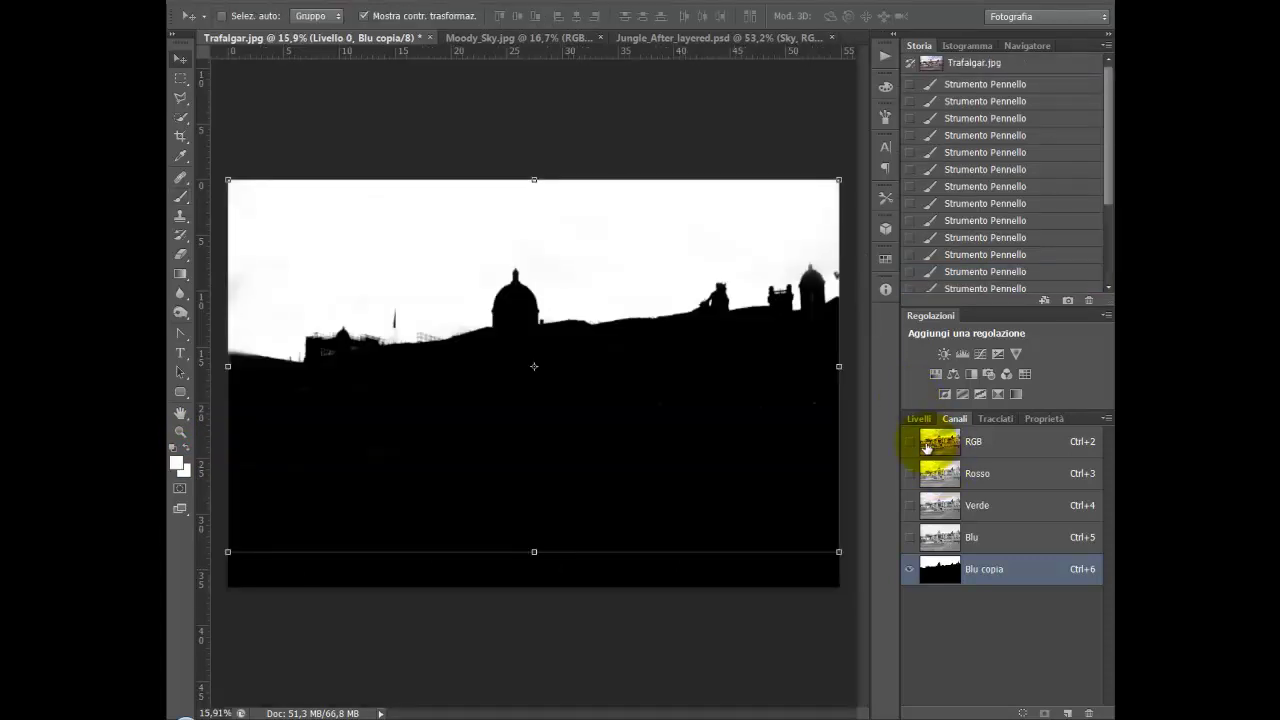
- Return to the RGB composite and the Livelli list, then bring up the Moody_Sky.jpg document
click(933, 446)
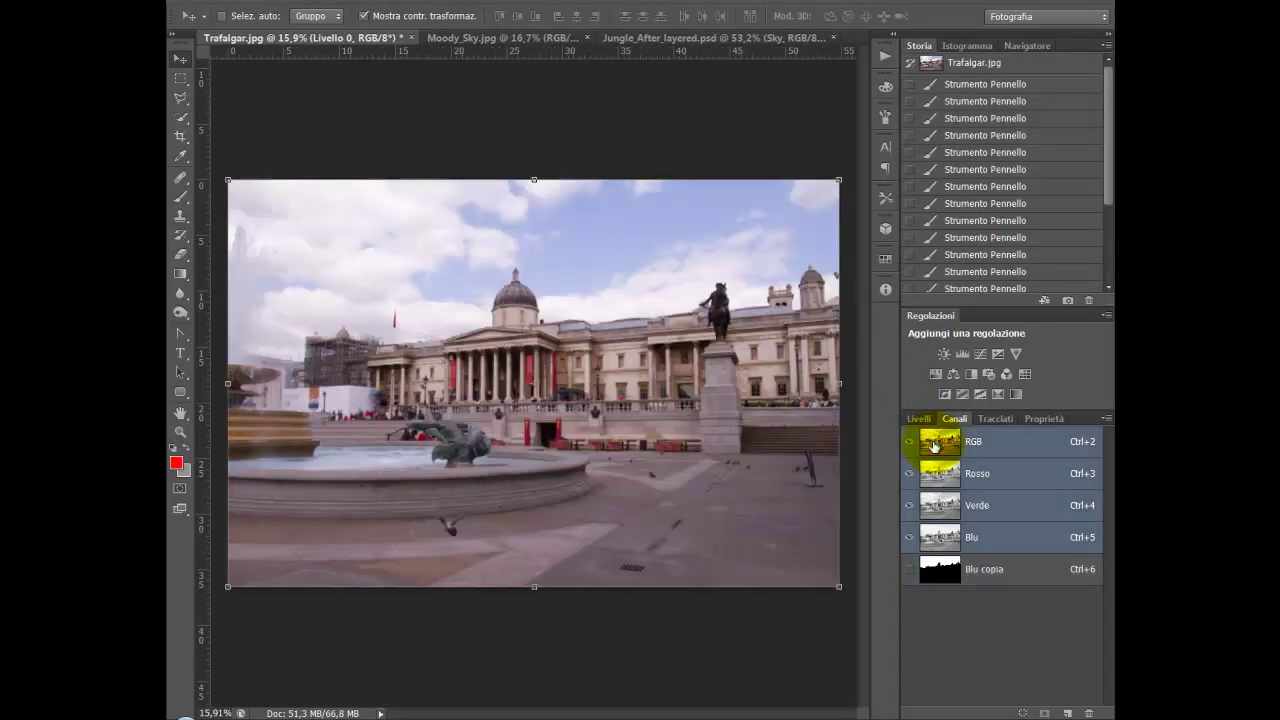
click(920, 420)
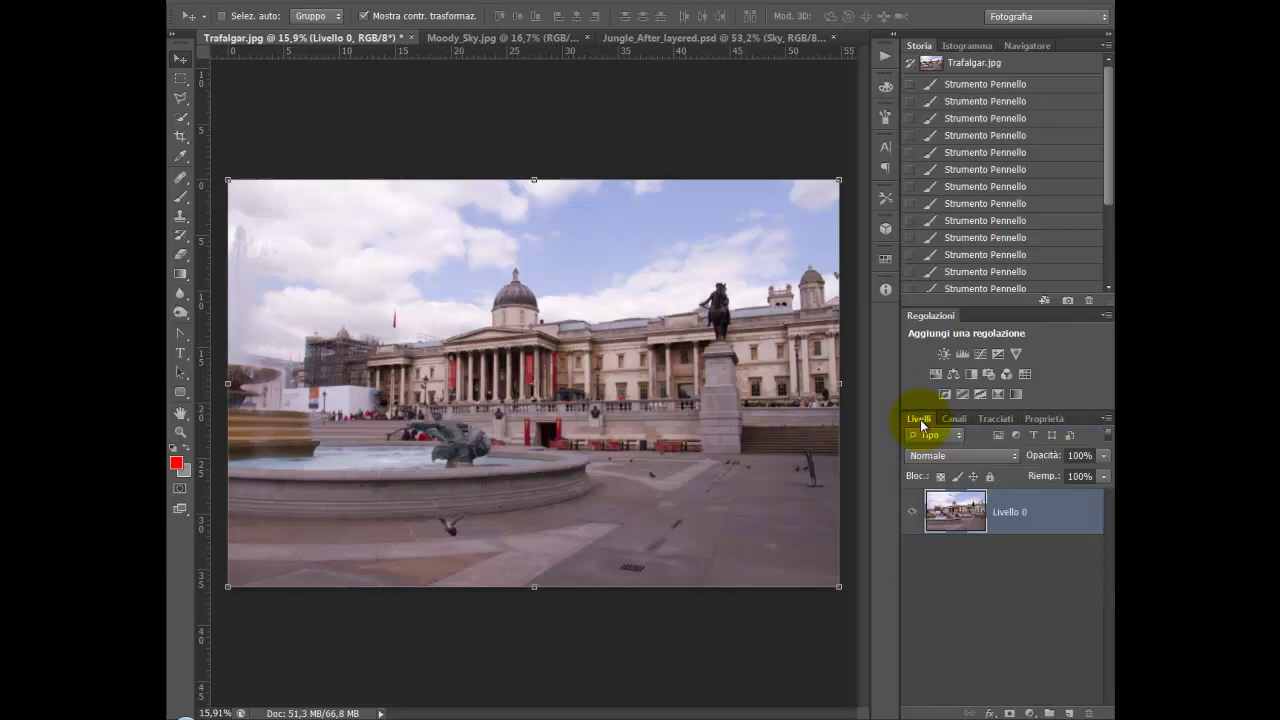
click(498, 40)
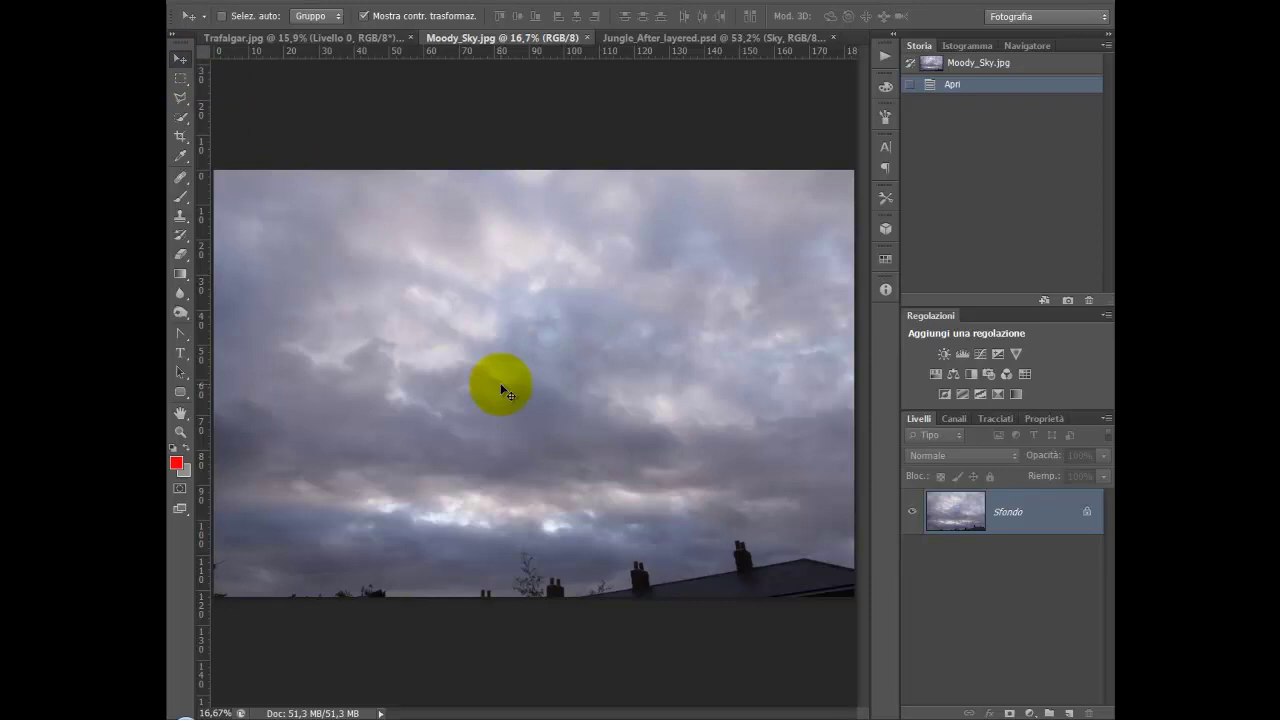
- Drag the Moody_Sky clouds into Trafalgar.jpg as a new layer and begin Free Transform to fit them
drag(502, 384, 298, 95)
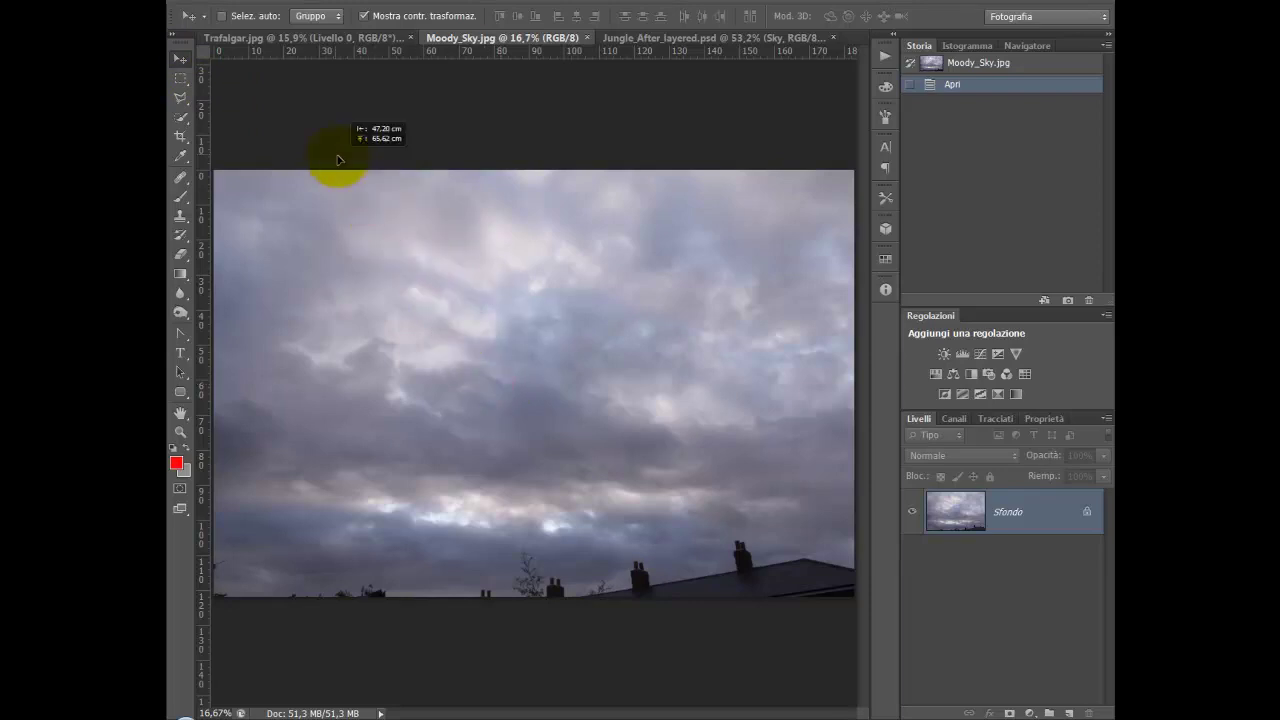
drag(285, 40, 422, 313)
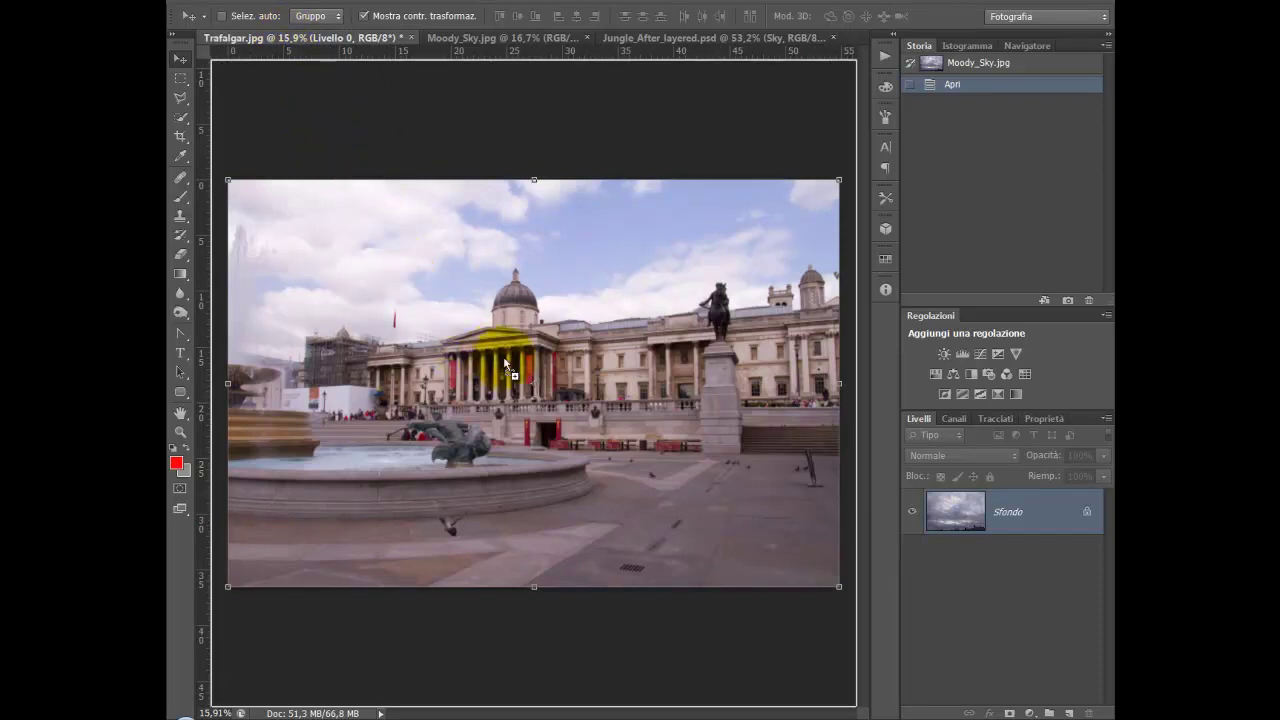
mouse_move(578, 375)
mouse_down()
mouse_move(571, 366)
mouse_move(521, 388)
mouse_up()
key(Return)
key(ctrl+t)
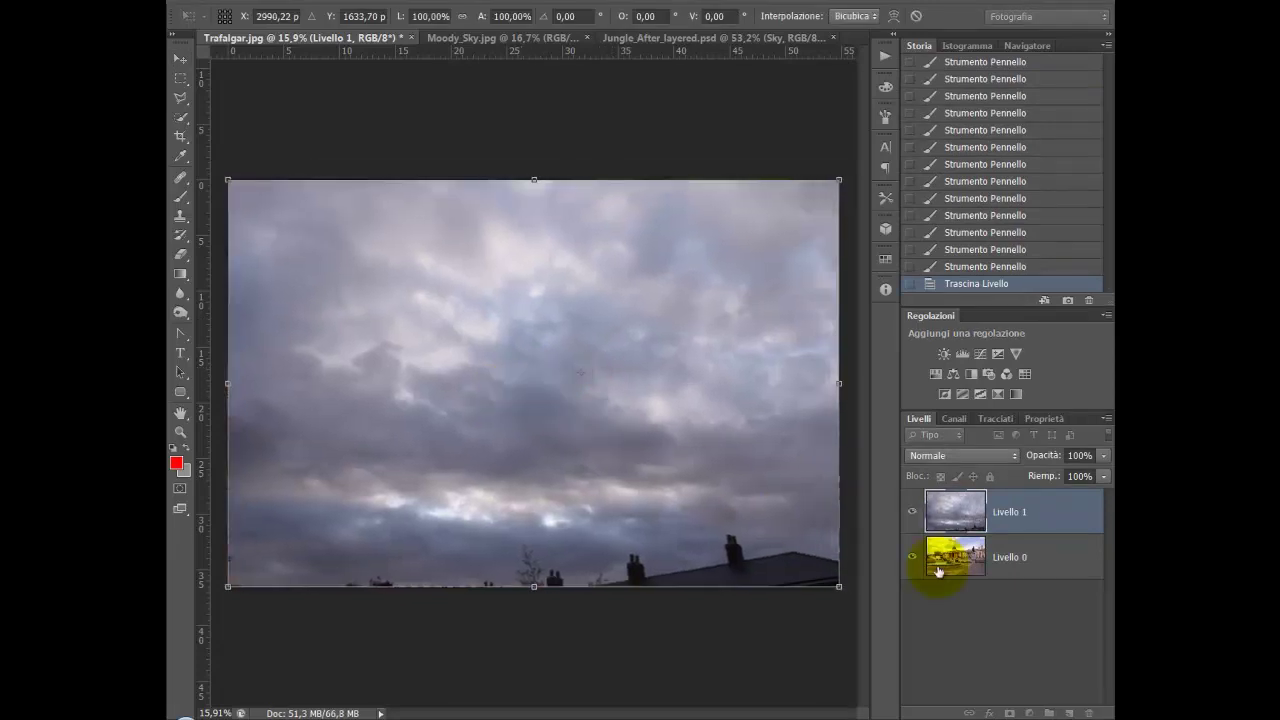
- In Canali, preview the Blu copia mask and then view that channel on its own
click(953, 419)
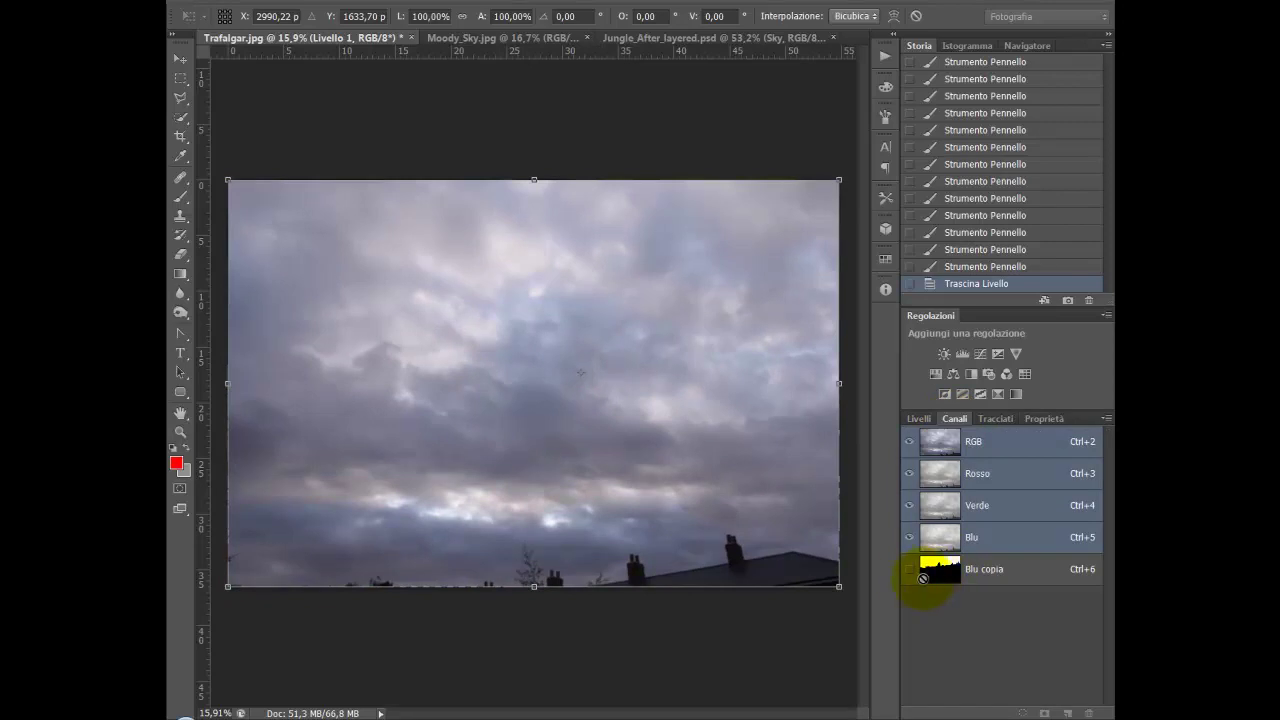
click(908, 572)
click(911, 572)
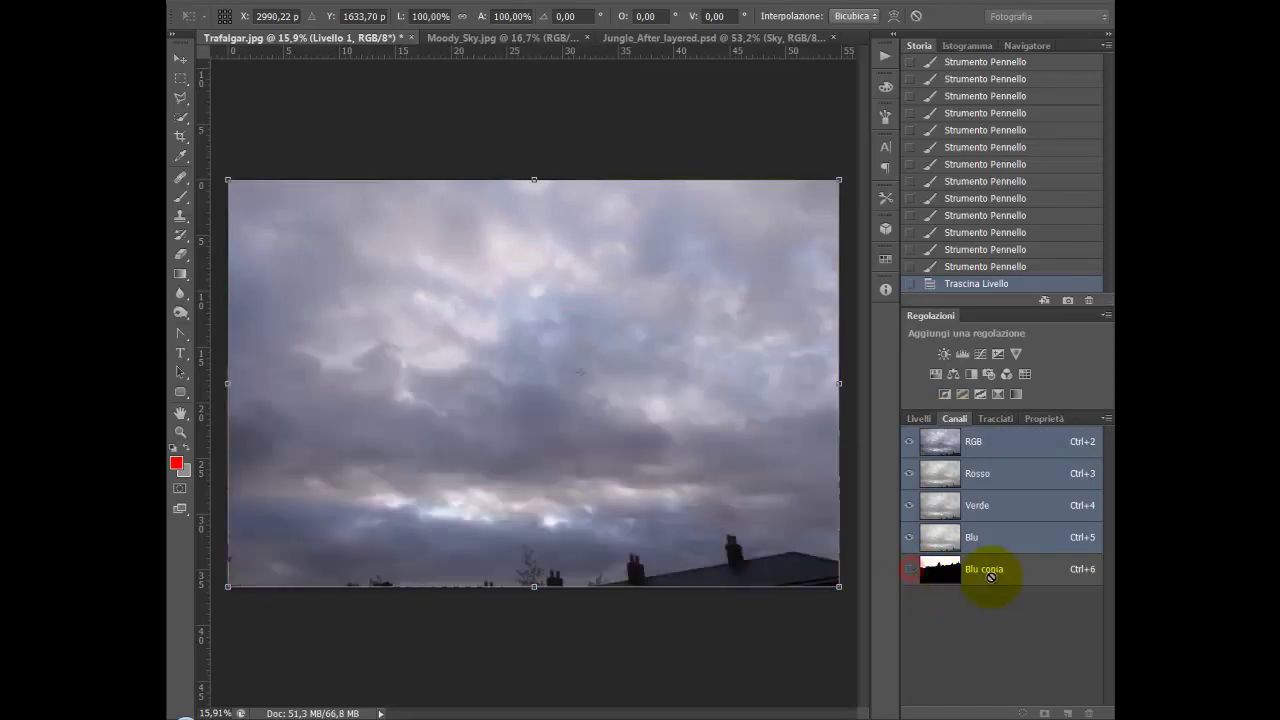
click(970, 570)
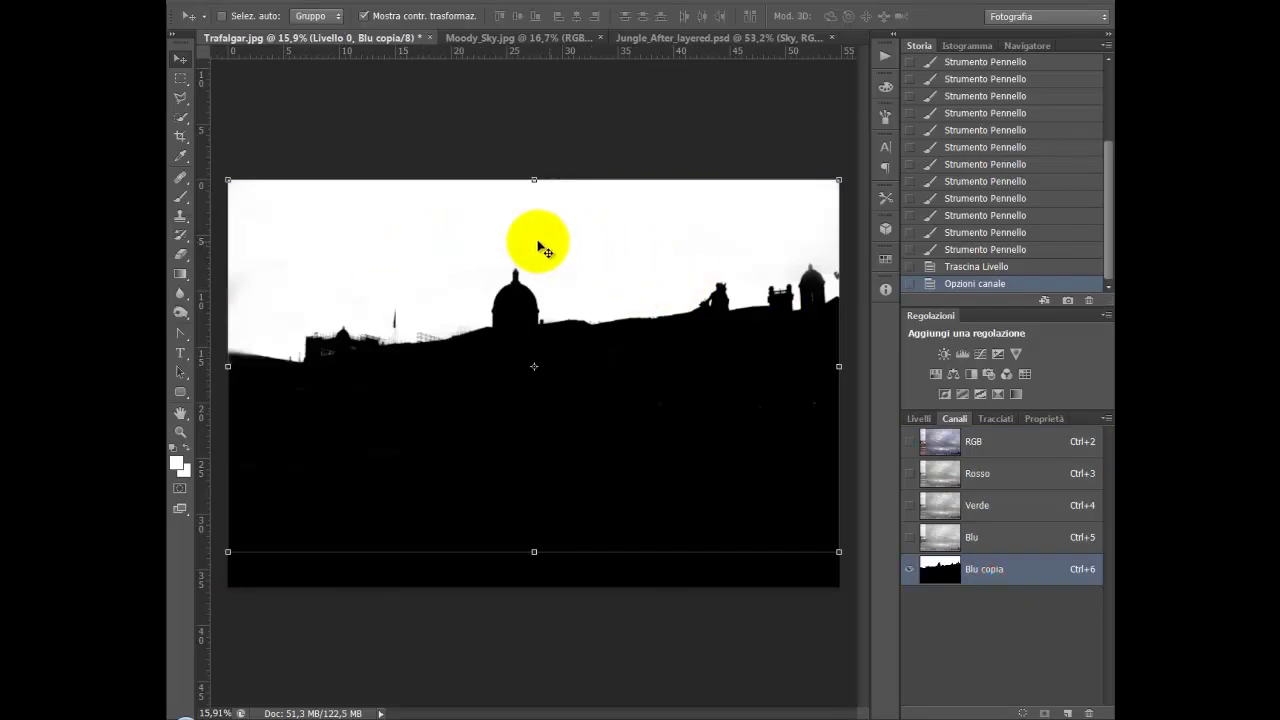
- Load Blu copia as a selection and target the Livello 1 cloud layer
click(1024, 713)
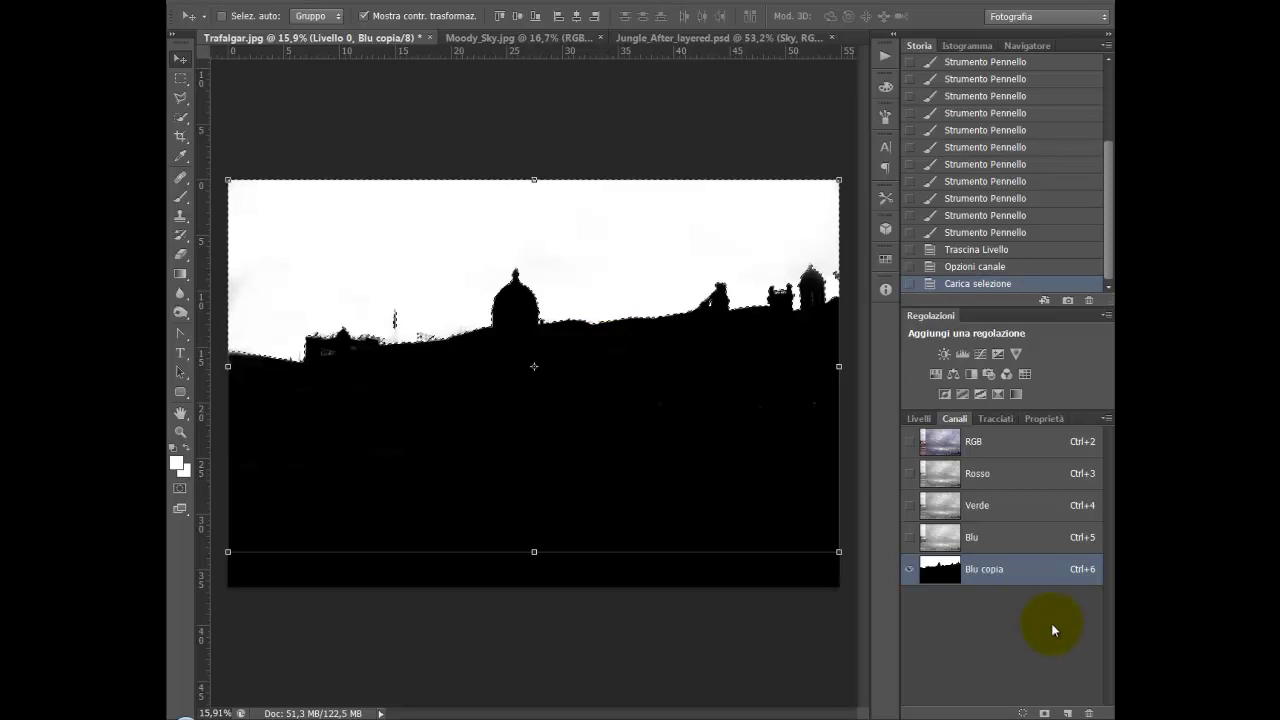
key(ctrl+z)
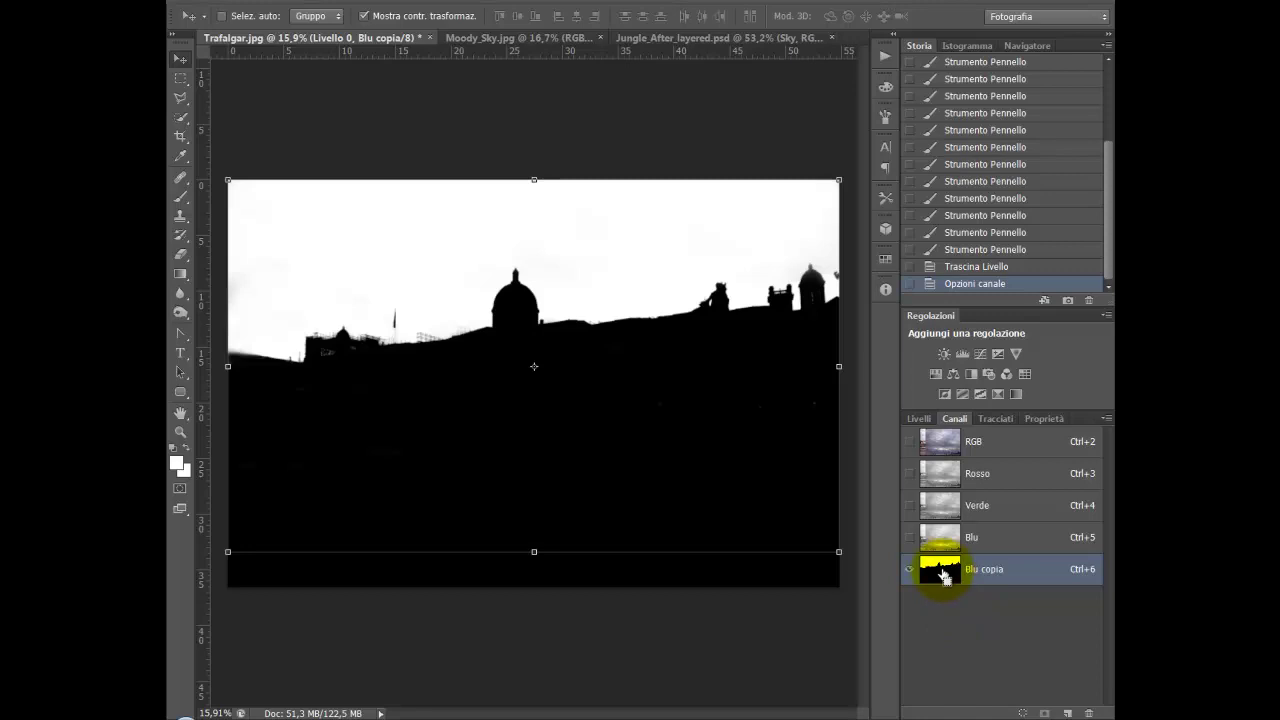
ctrl+click(944, 577)
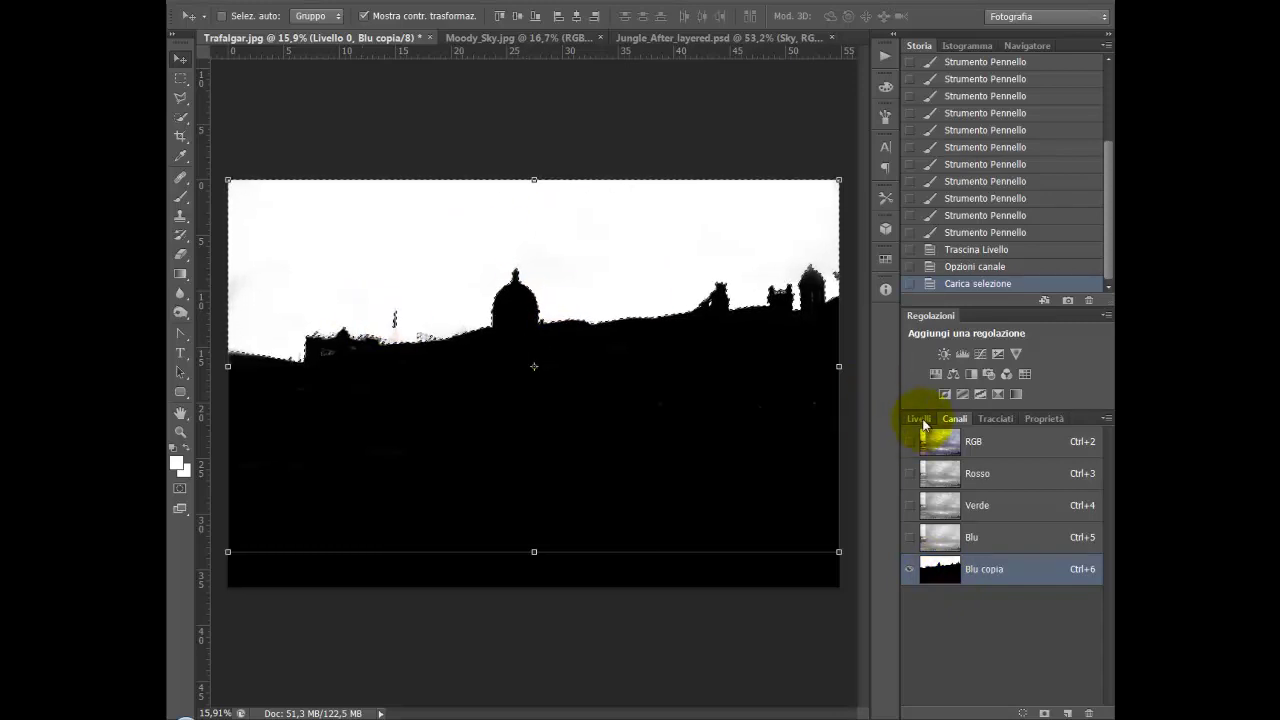
click(921, 420)
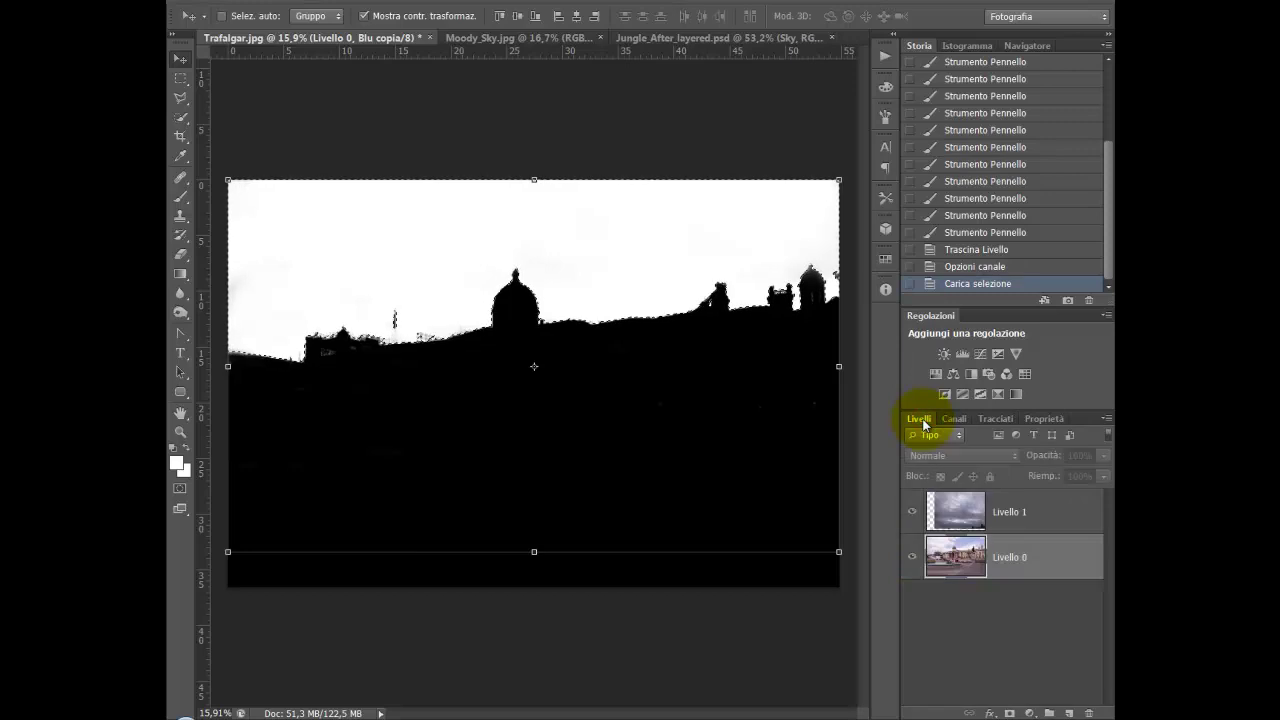
click(1043, 517)
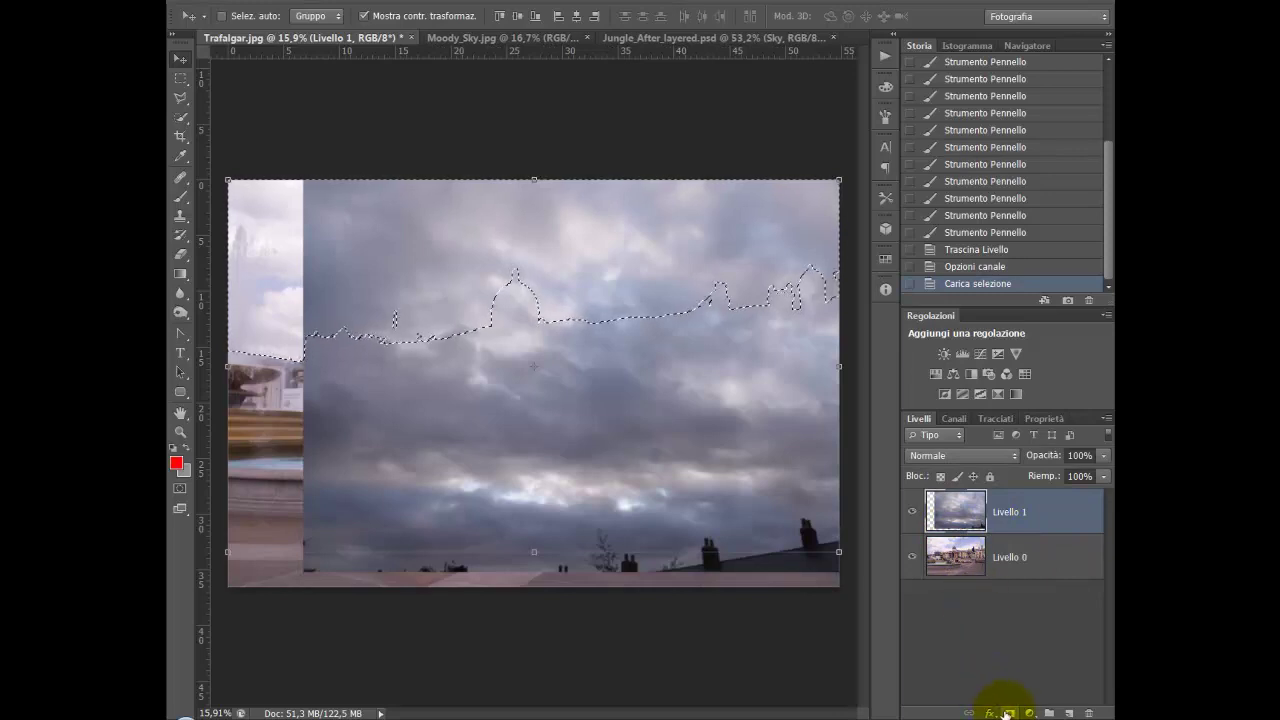
- Add a Blu copia layer mask to Livello 1, then try moving the sky and undo it
click(1008, 713)
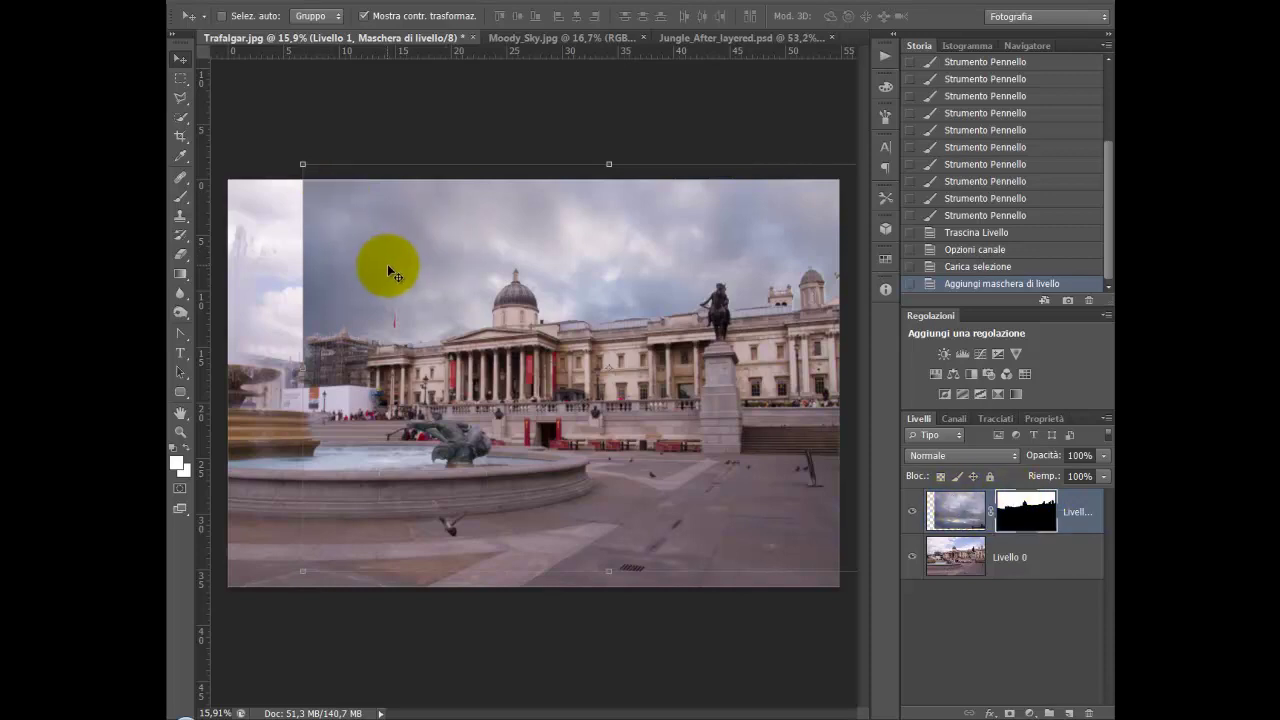
drag(578, 271, 534, 239)
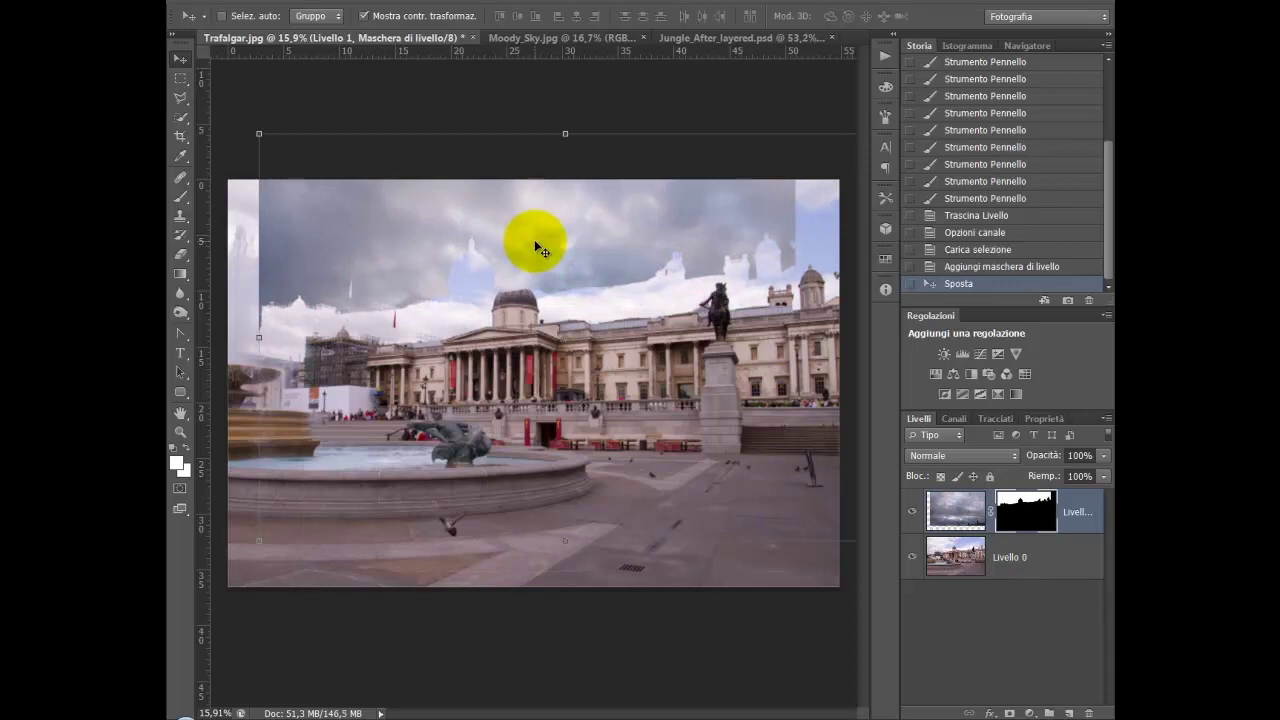
key(ctrl+z)
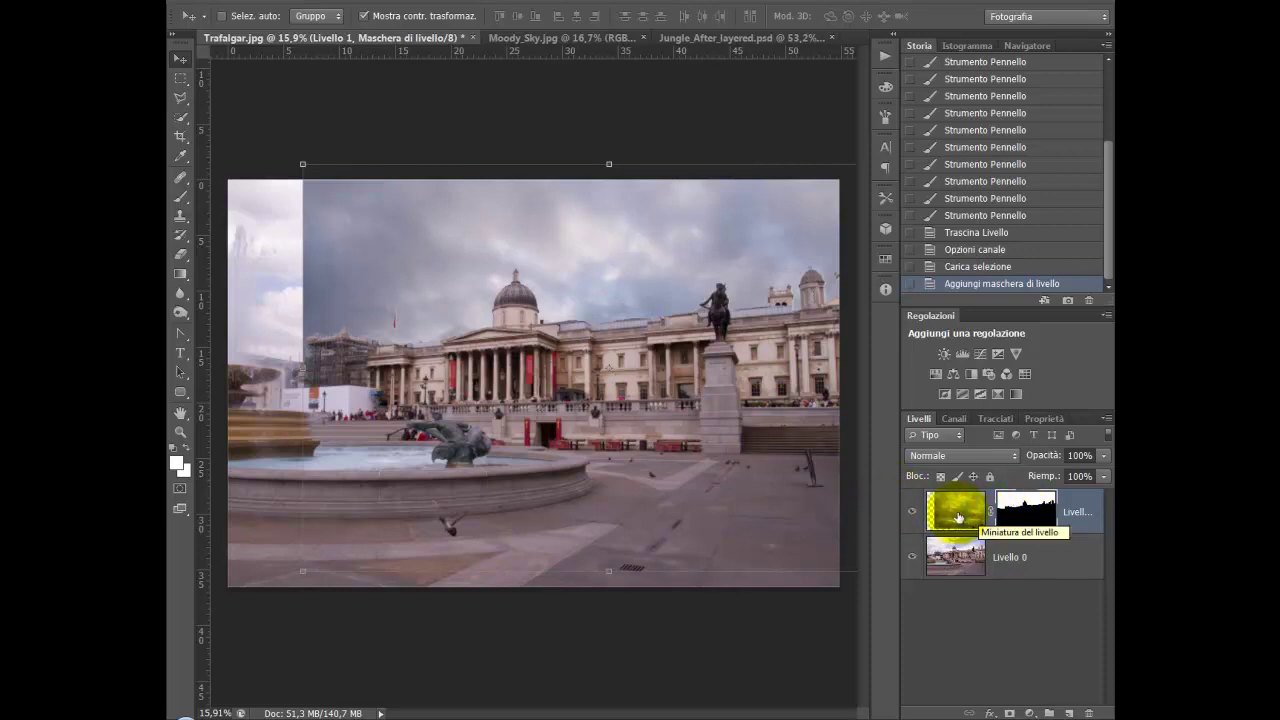
- Unlink the mask from Livello 1 and shift the clouds left and up, darker cloud above the buildings
click(990, 519)
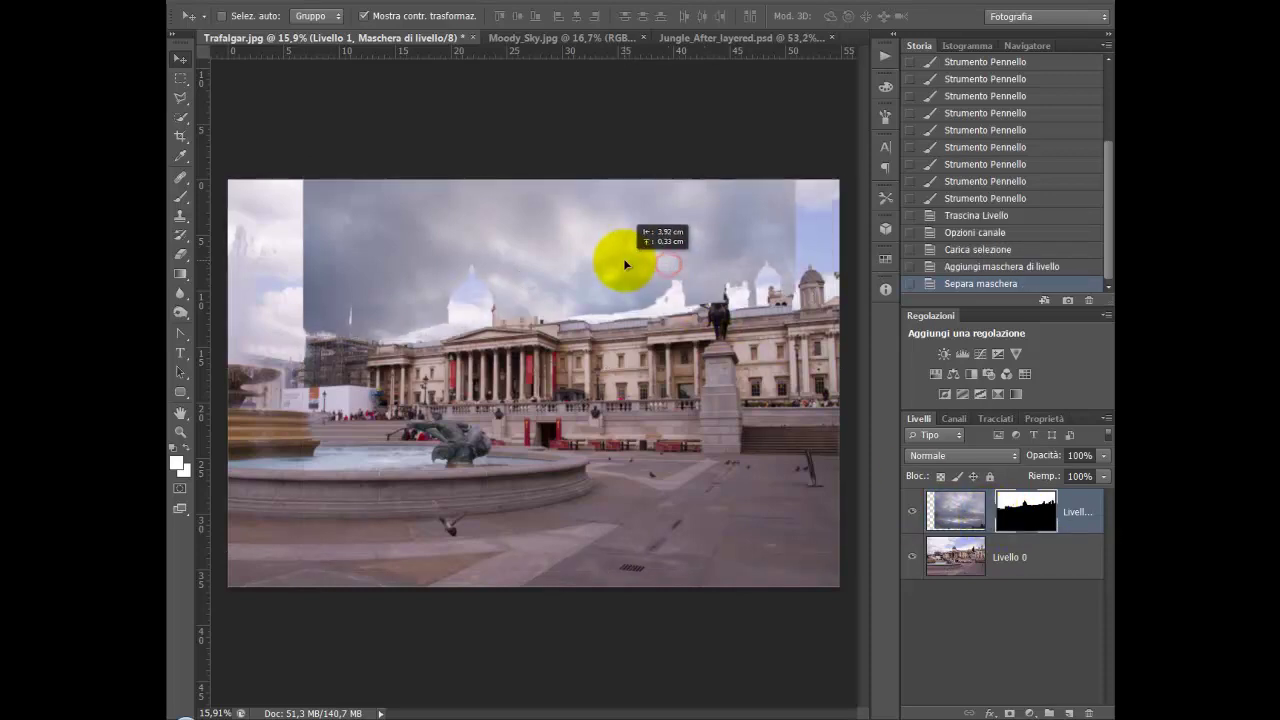
drag(664, 266, 650, 262)
click(957, 510)
click(1020, 508)
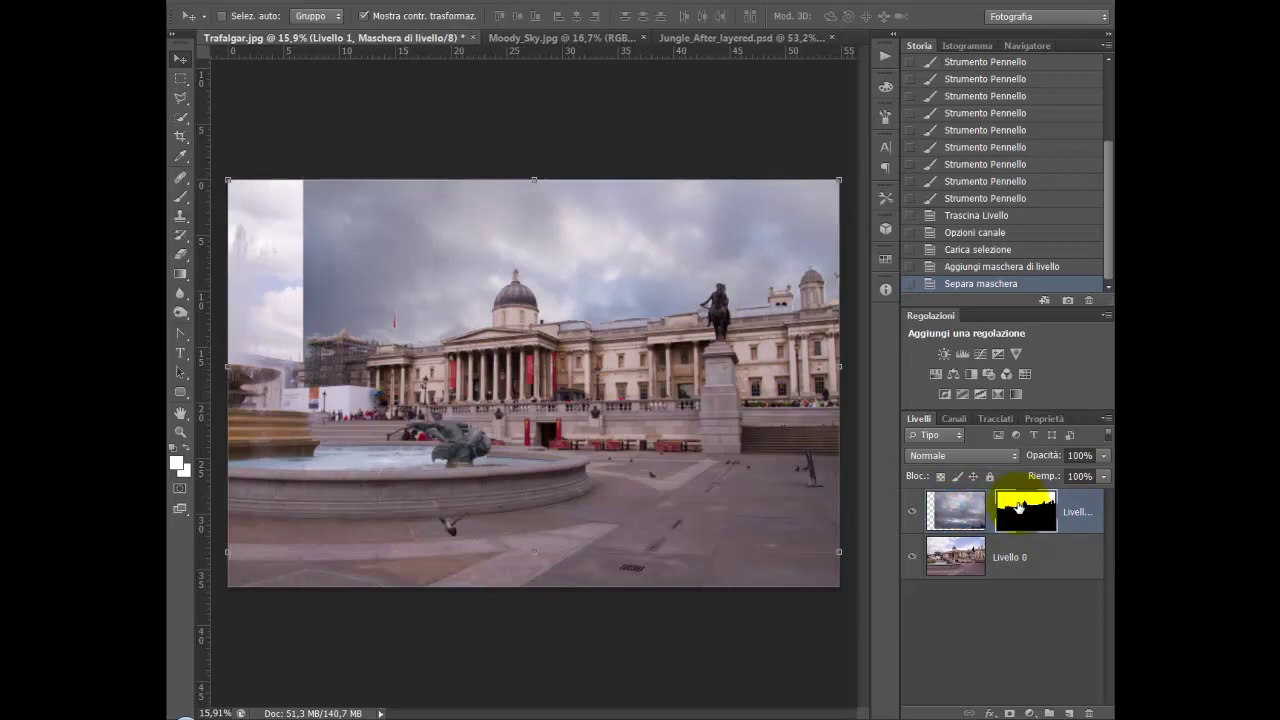
click(956, 511)
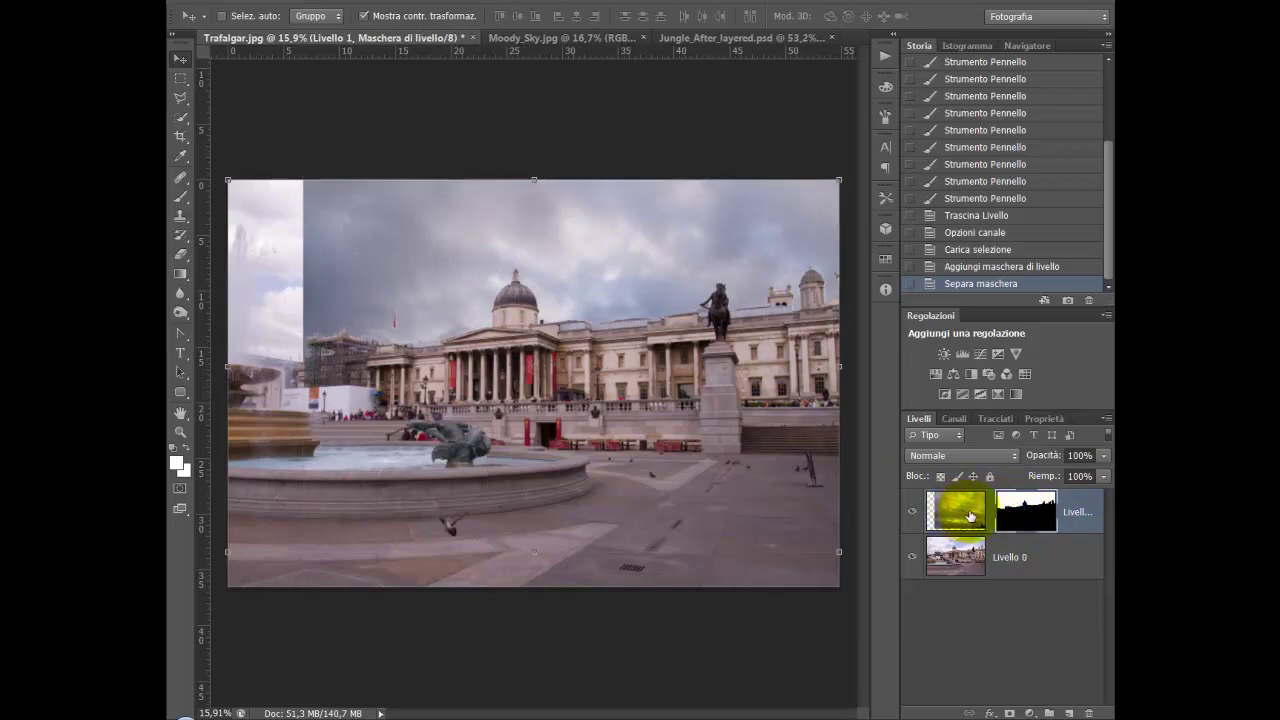
click(963, 515)
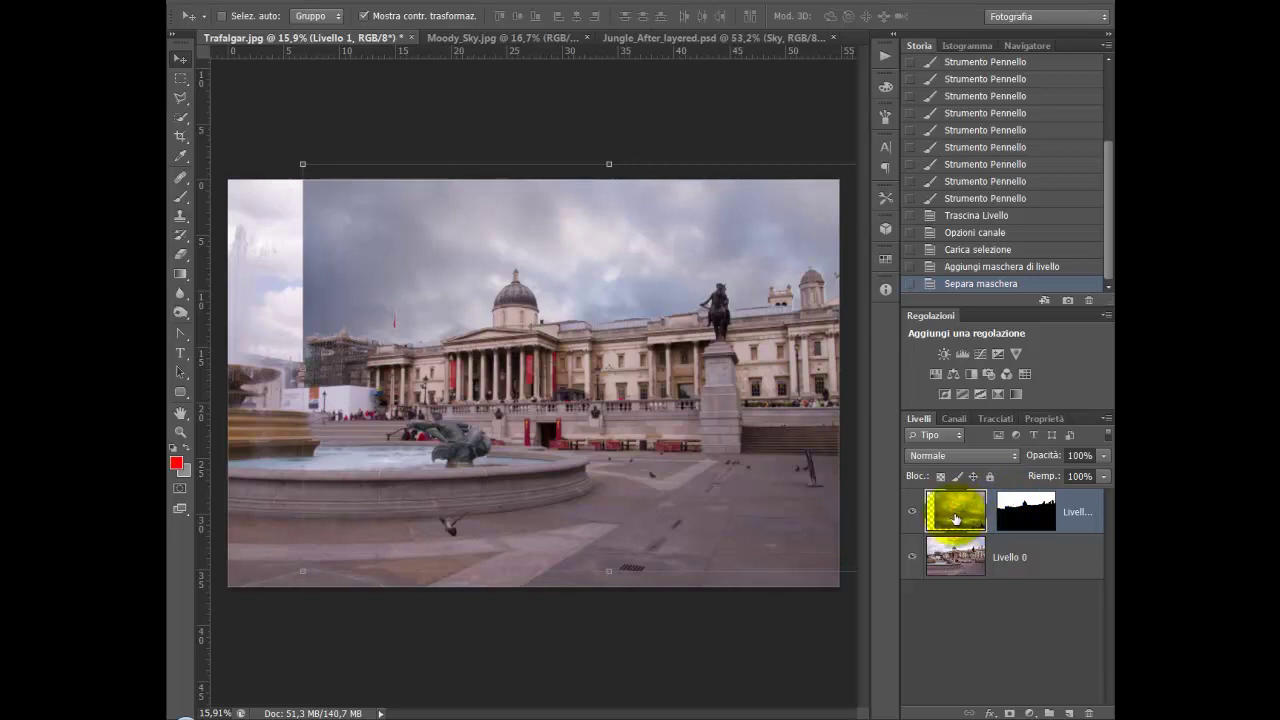
mouse_move(610, 259)
mouse_down()
mouse_move(548, 248)
mouse_move(533, 198)
mouse_move(452, 272)
mouse_up()
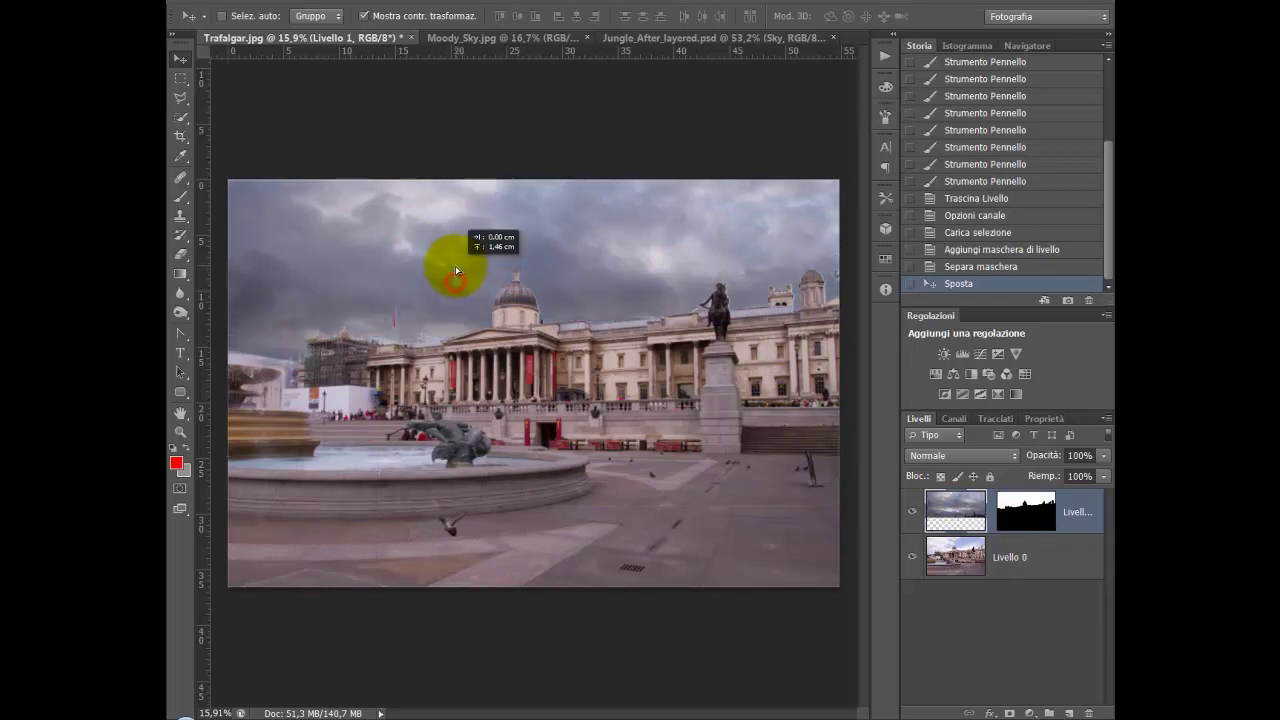
mouse_move(452, 274)
mouse_down()
mouse_move(595, 207)
mouse_move(594, 279)
mouse_up()
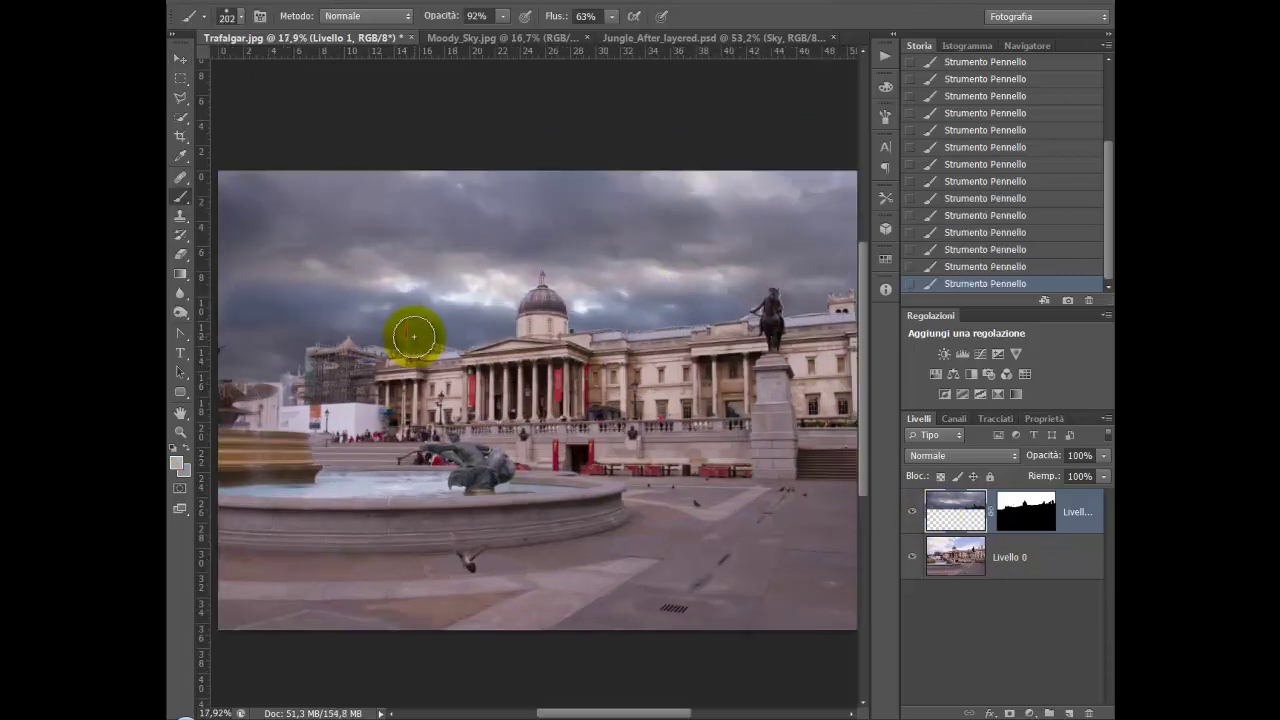